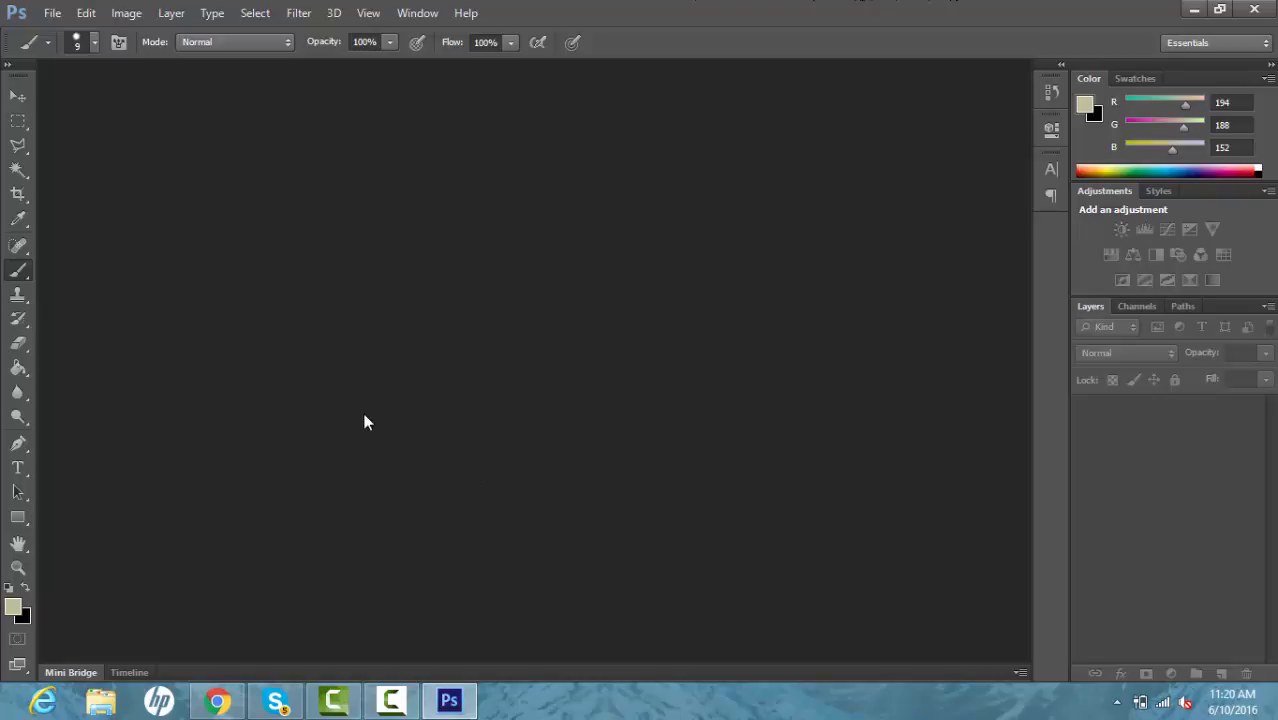
Step: Create a new 800 x 800 pixel RGB document at 72 pixels/inch with transparent background contents and square pixels
{"action": "left_click", "coordinate": [60, 10]}
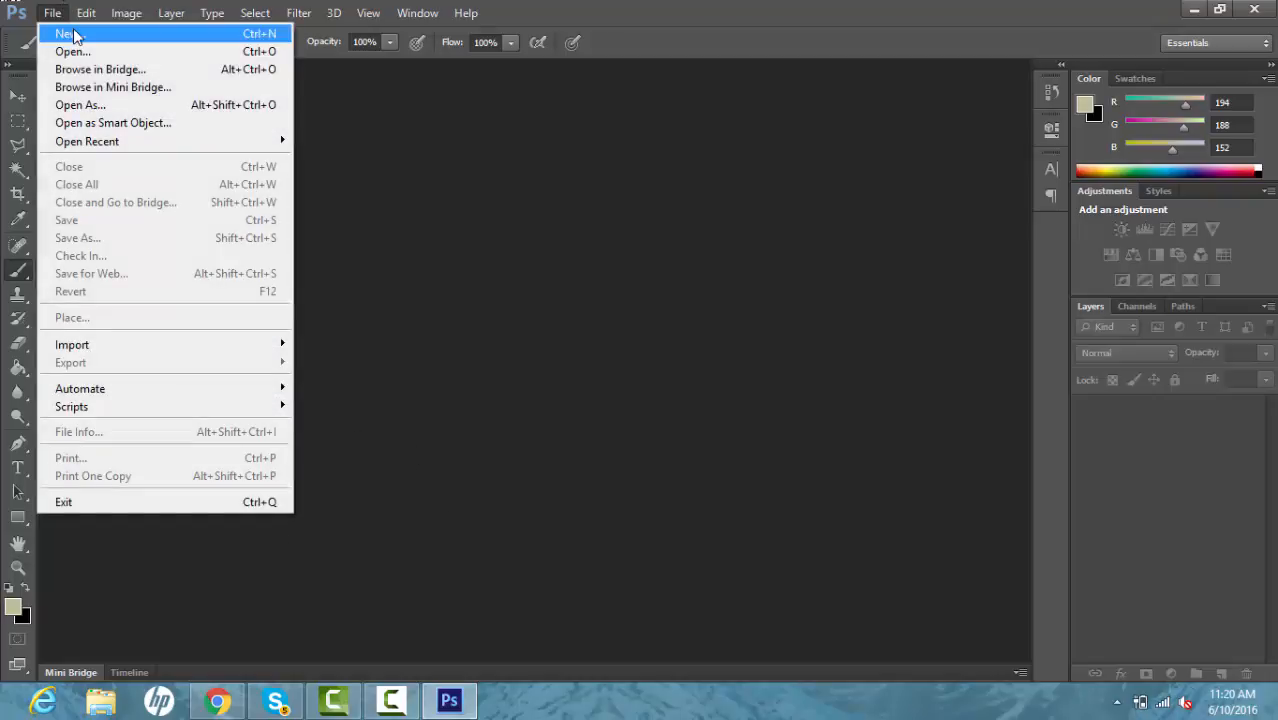
{"action": "left_click", "coordinate": [75, 34]}
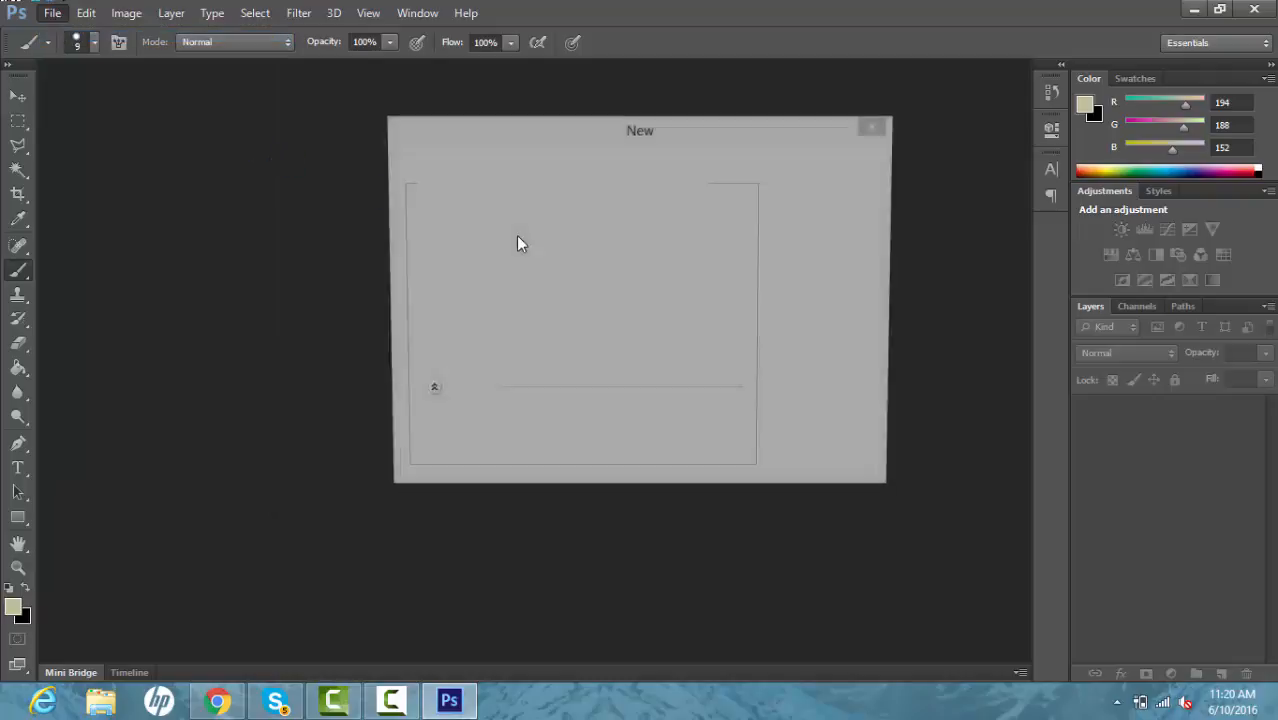
{"action": "left_click", "coordinate": [577, 244]}
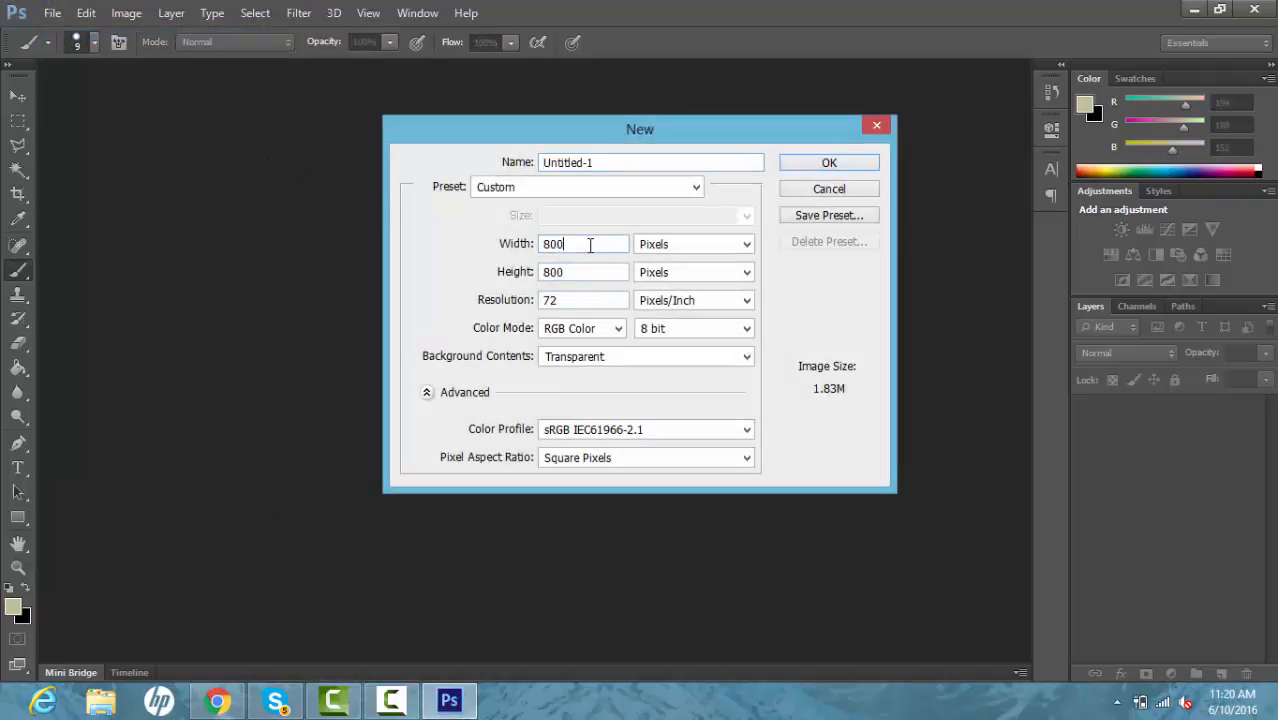
{"action": "left_click", "coordinate": [665, 464]}
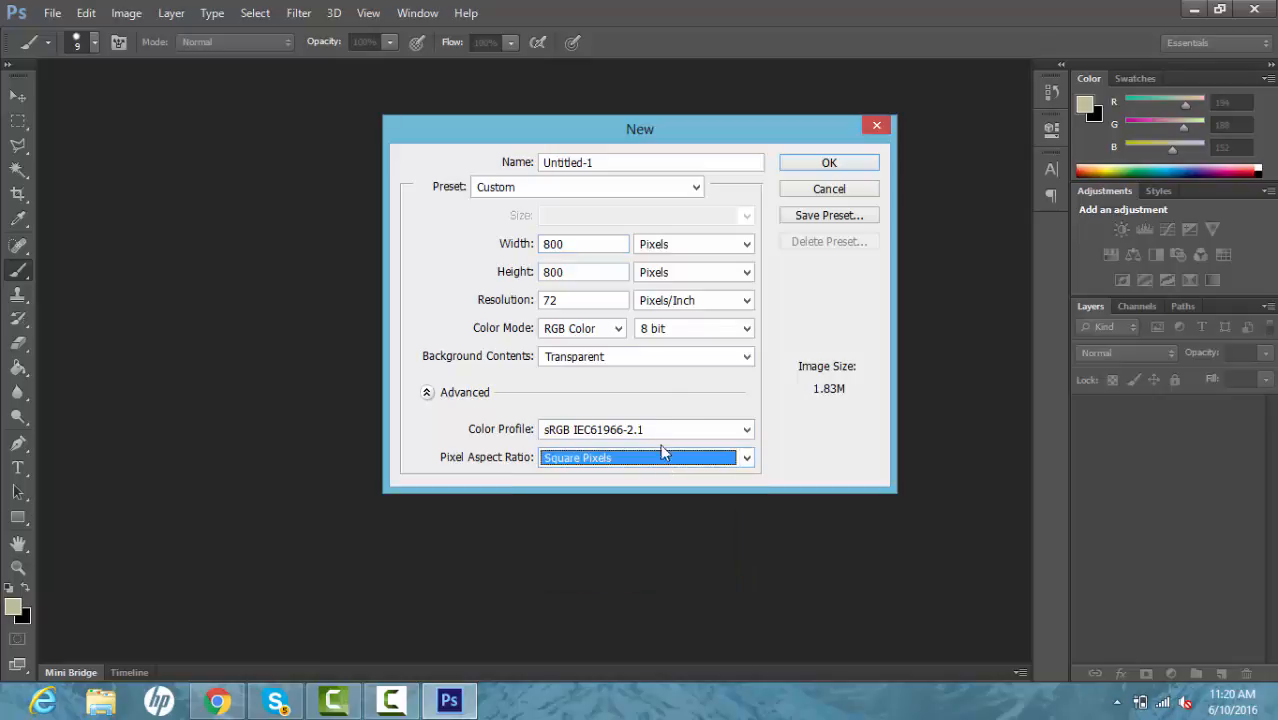
{"action": "left_click", "coordinate": [786, 162]}
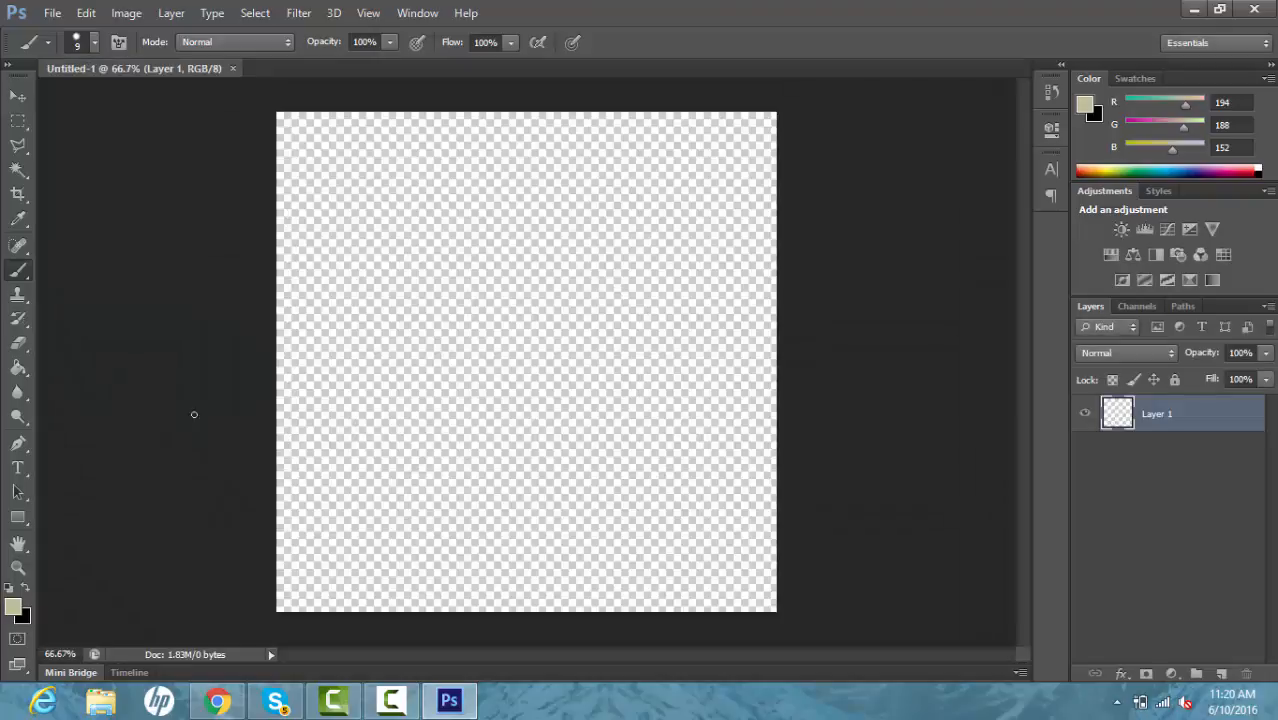
{"action": "left_click", "coordinate": [52, 12]}
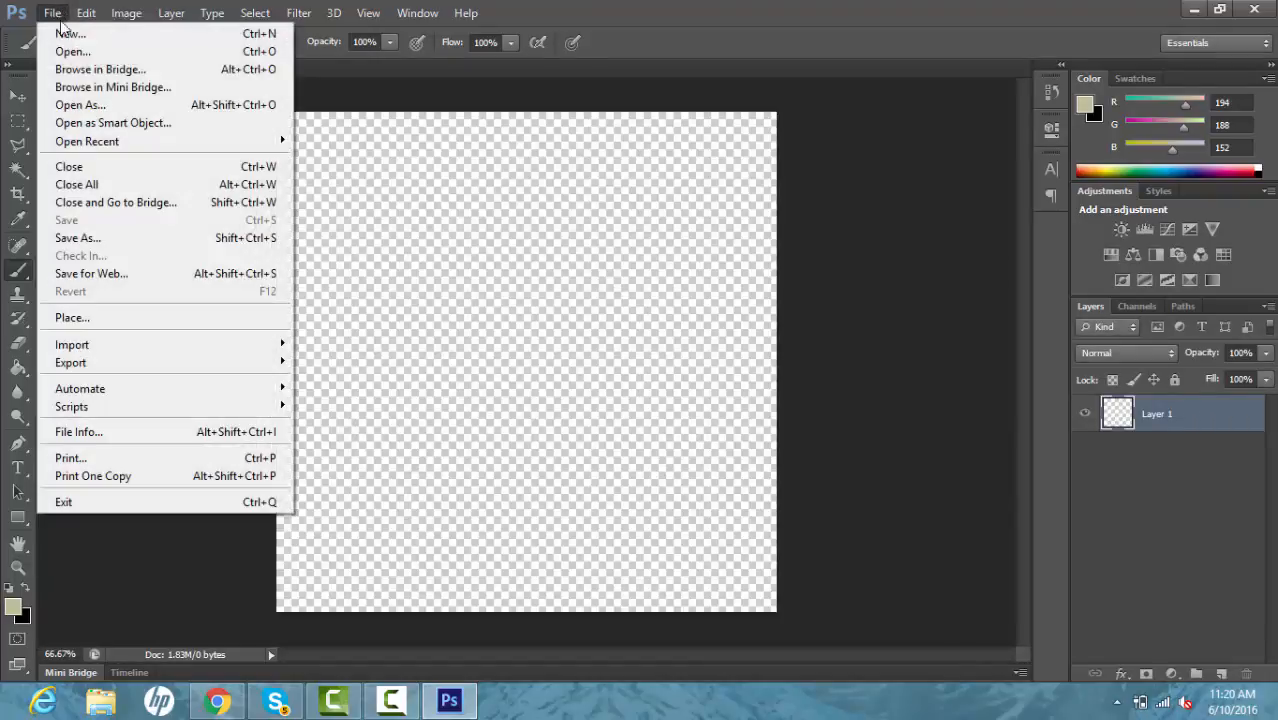
{"action": "left_click", "coordinate": [68, 52]}
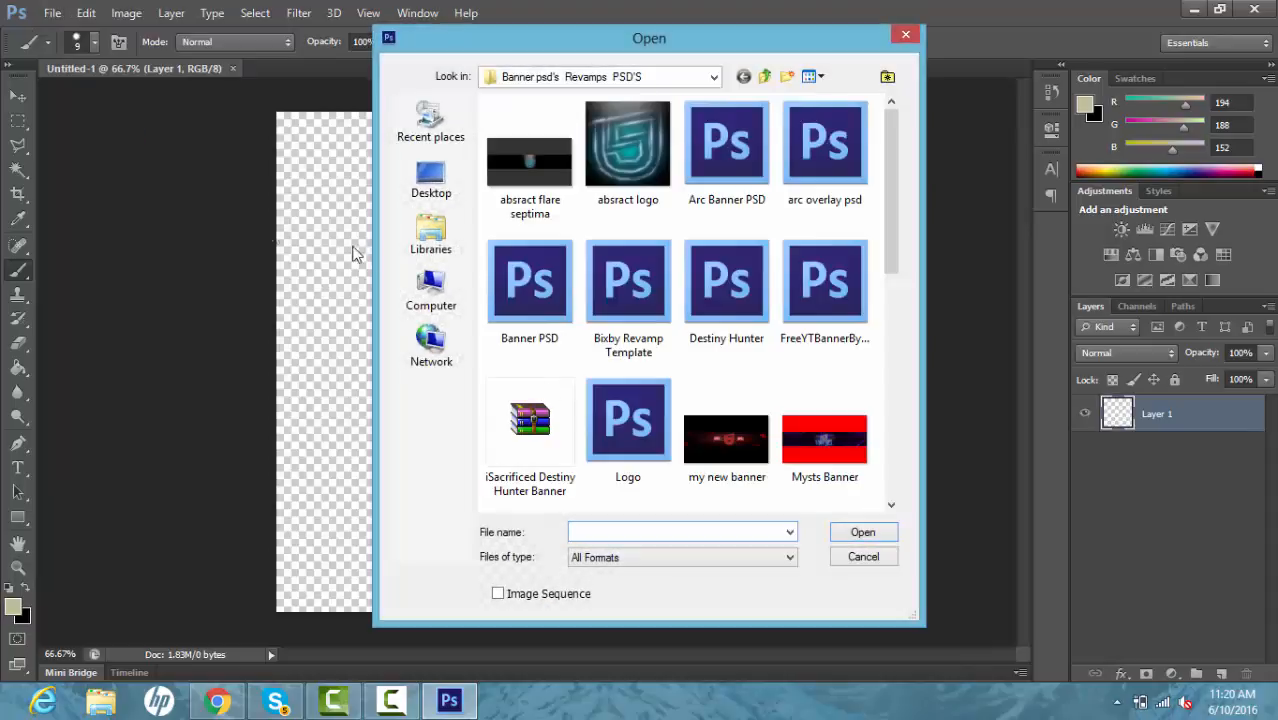
{"action": "left_click", "coordinate": [434, 245]}
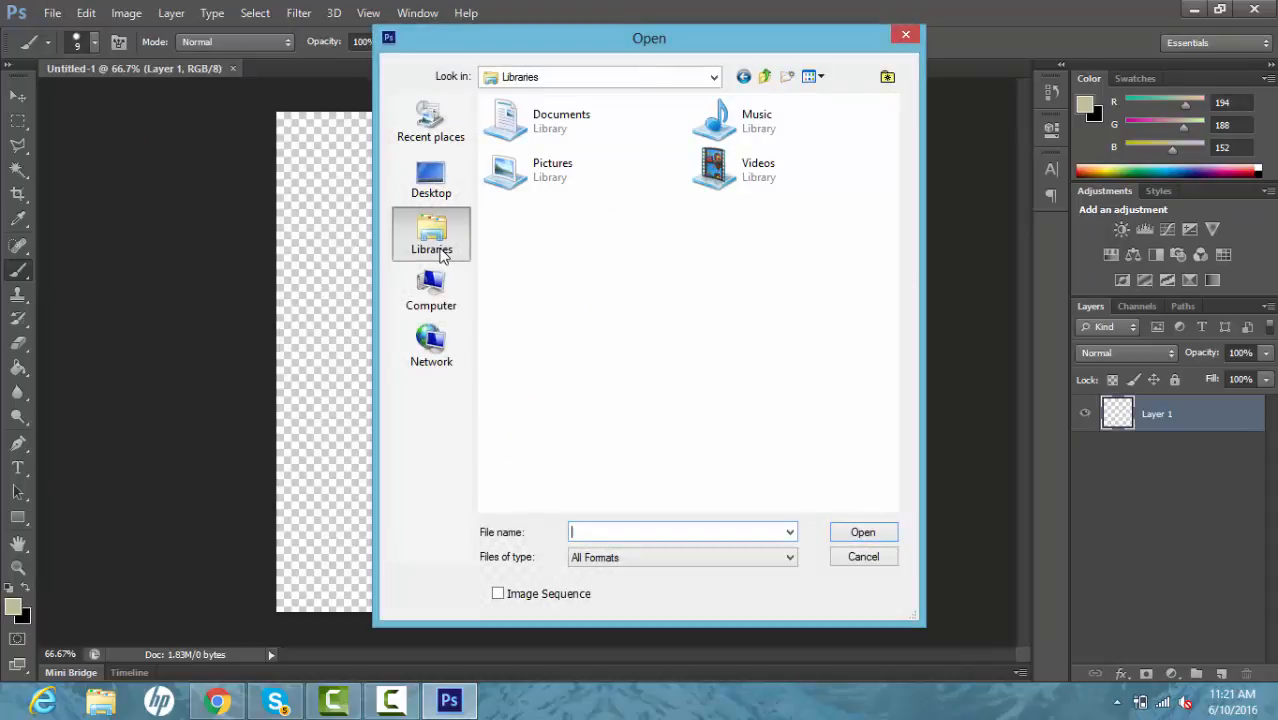
{"action": "double_click", "coordinate": [552, 169]}
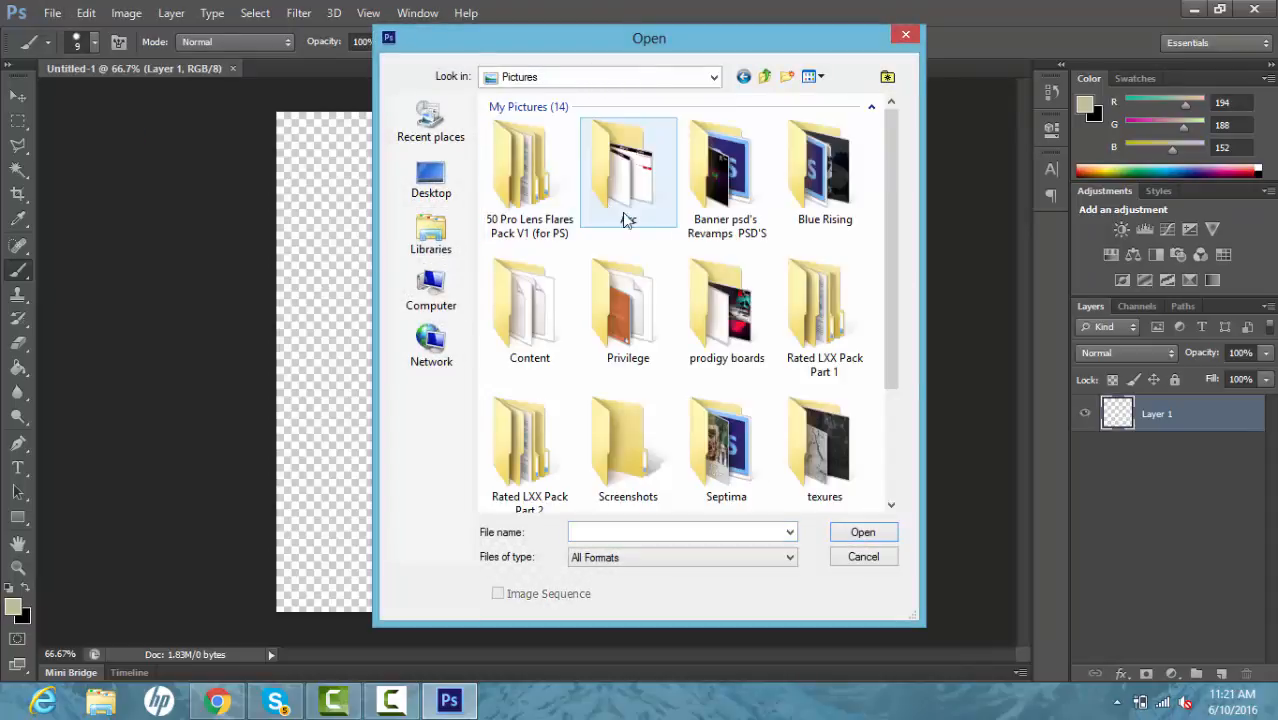
{"action": "scroll", "coordinate": [754, 268], "scroll_direction": "down", "scroll_amount": 2}
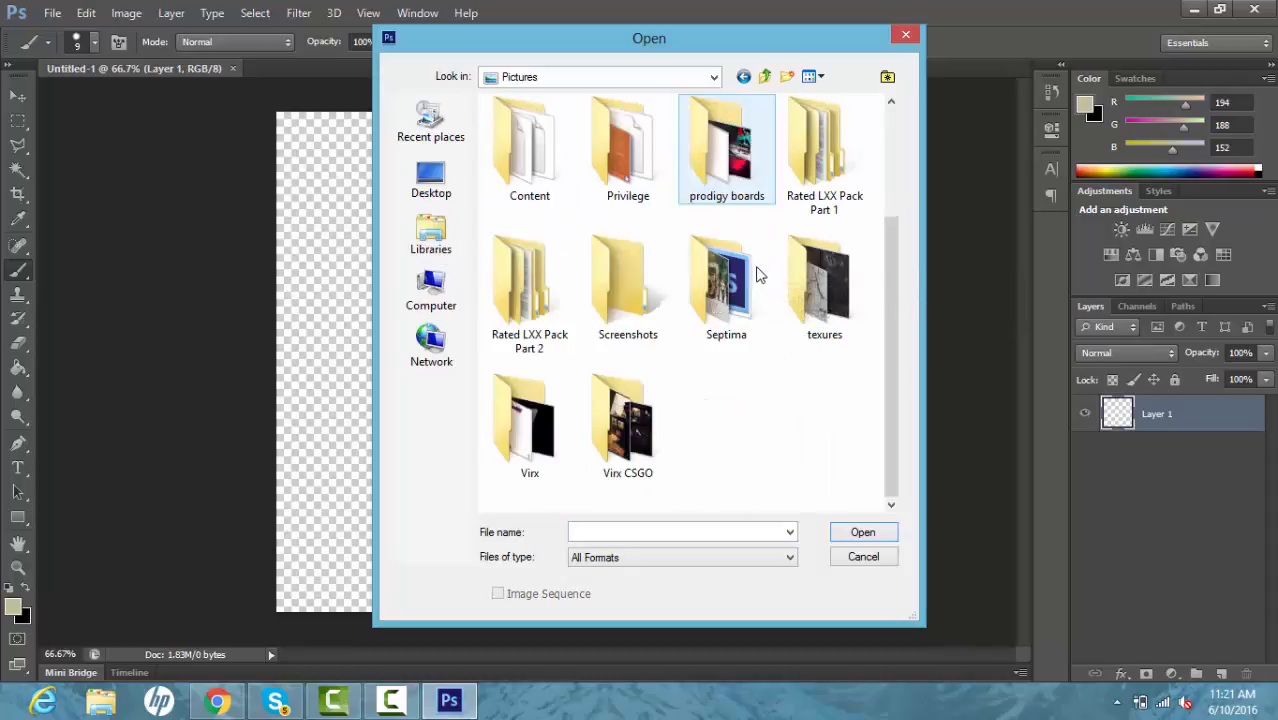
{"action": "scroll", "coordinate": [775, 402], "scroll_direction": "up", "scroll_amount": 2}
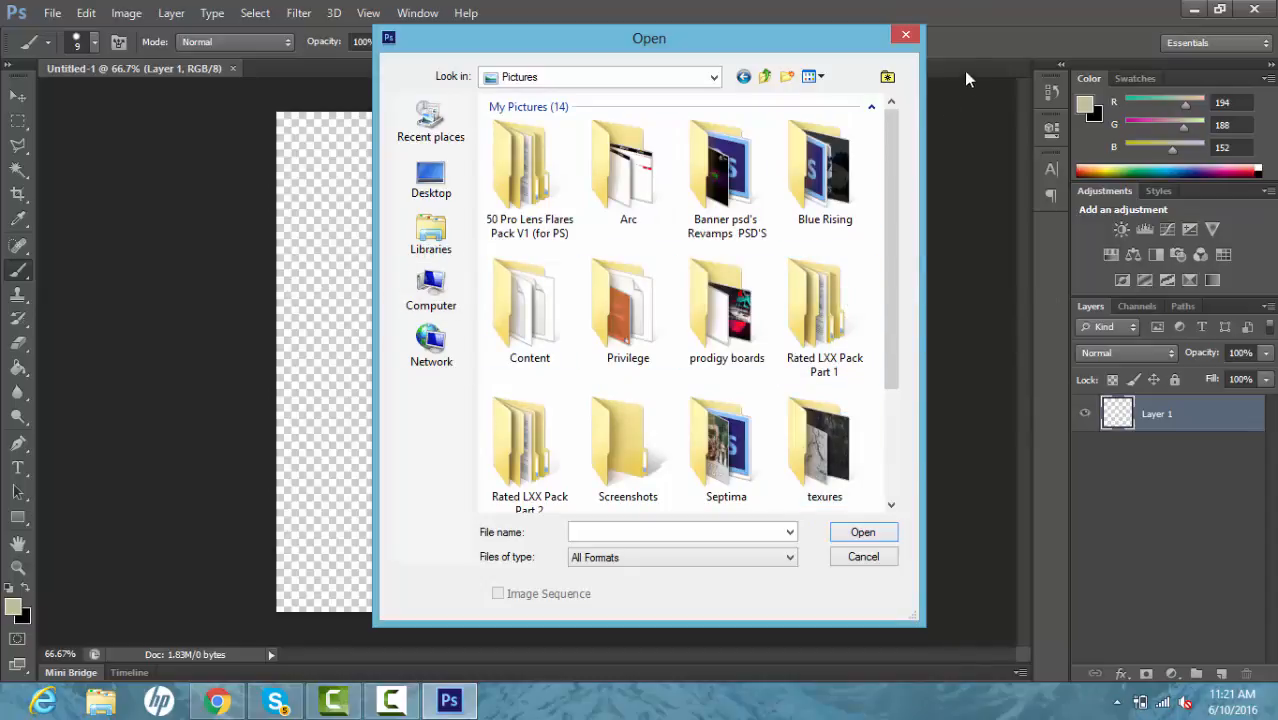
{"action": "left_click", "coordinate": [905, 38]}
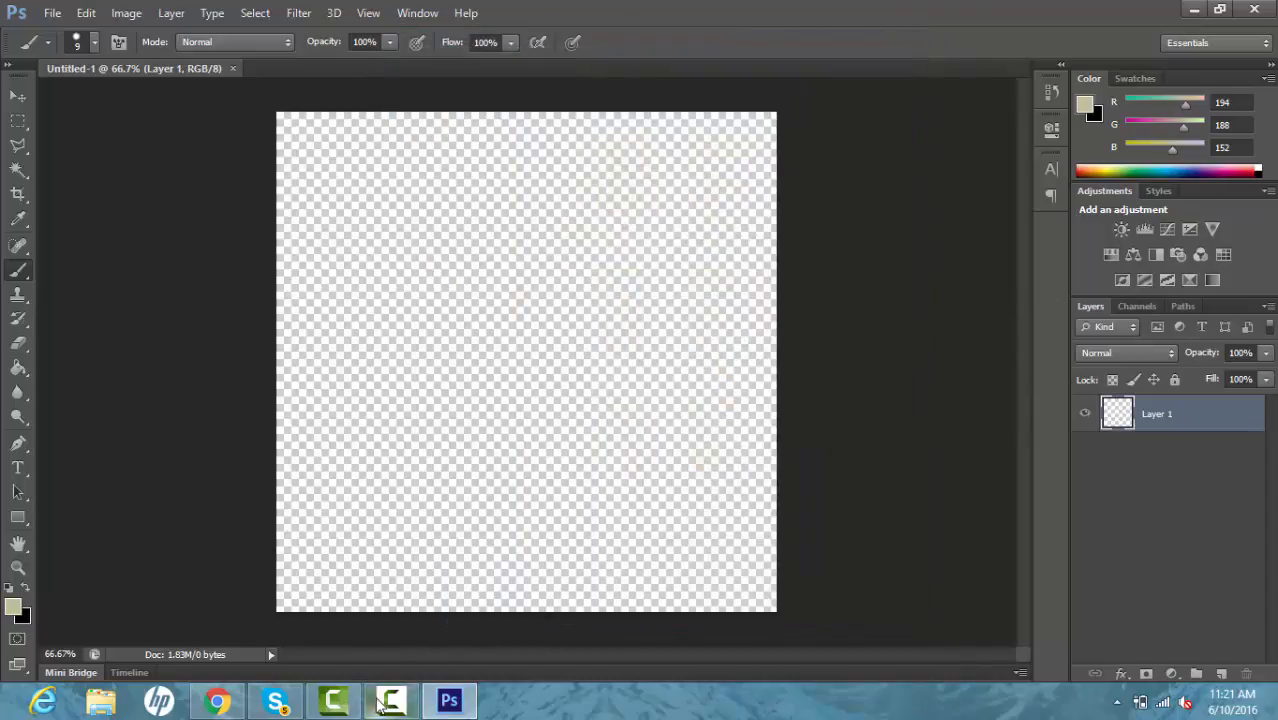
{"action": "left_click", "coordinate": [397, 705]}
{"action": "left_click", "coordinate": [1188, 608]}
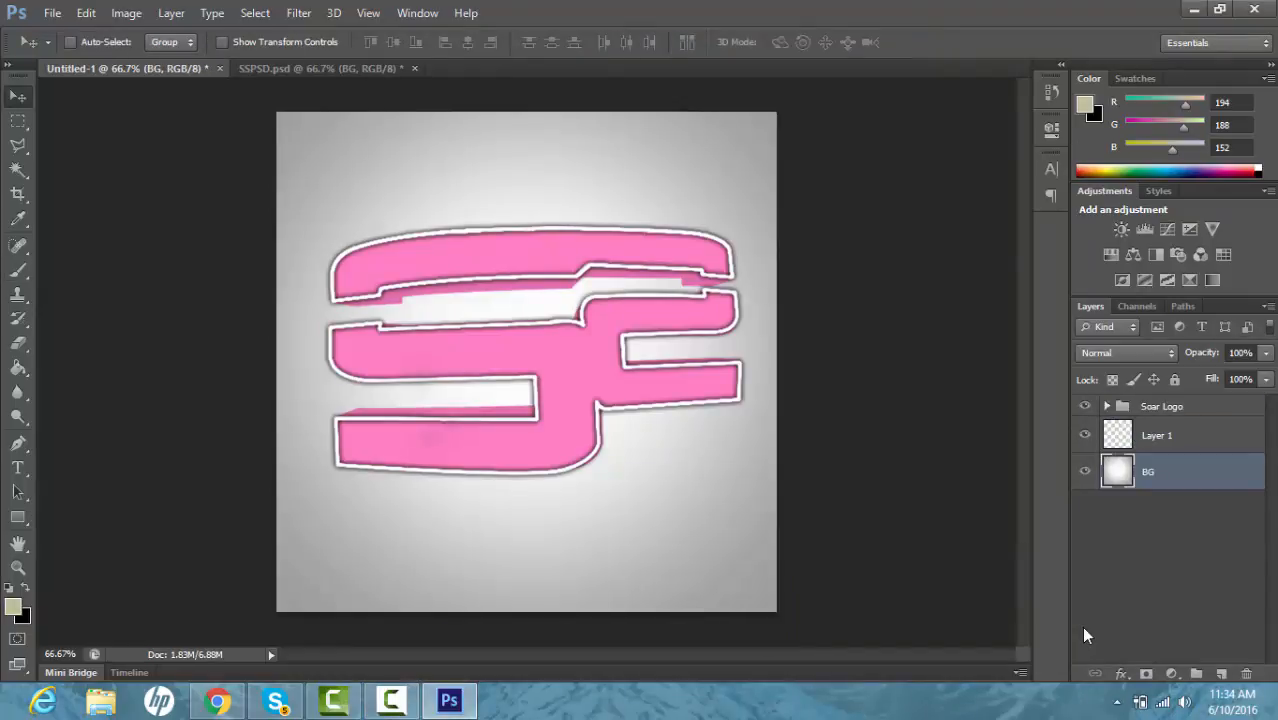
{"action": "left_click", "coordinate": [393, 702]}
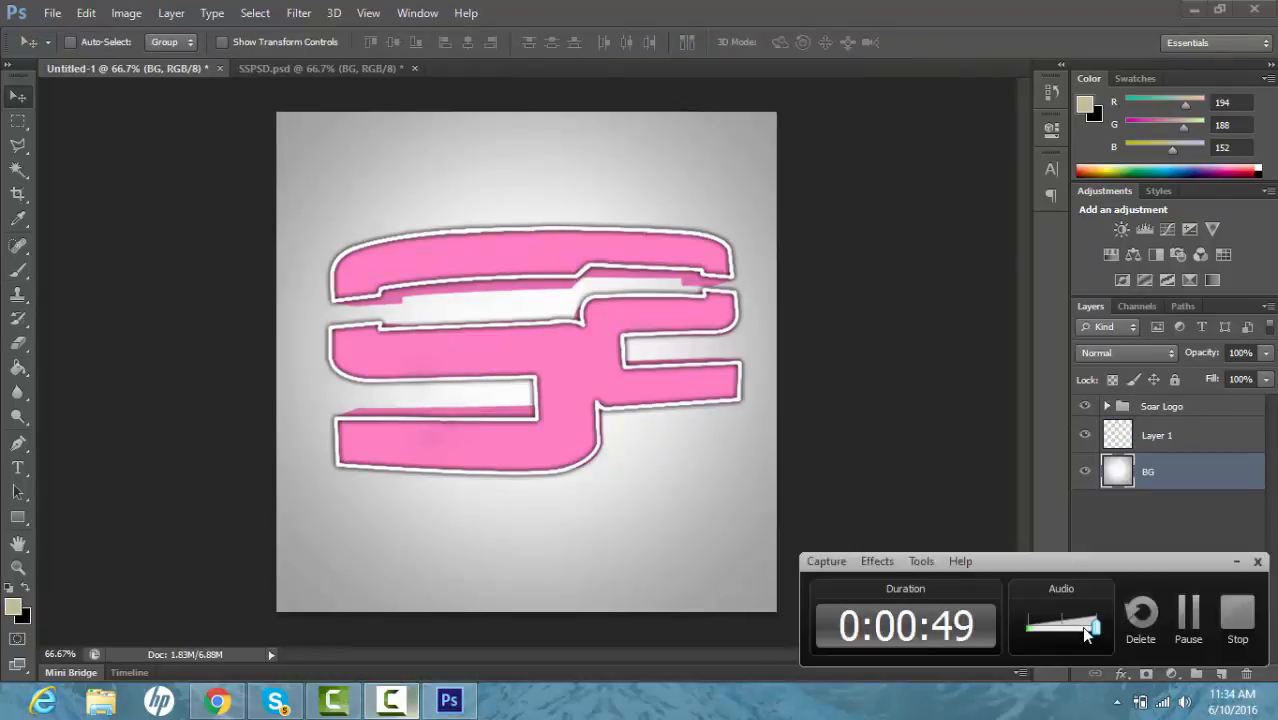
{"action": "left_click", "coordinate": [413, 708]}
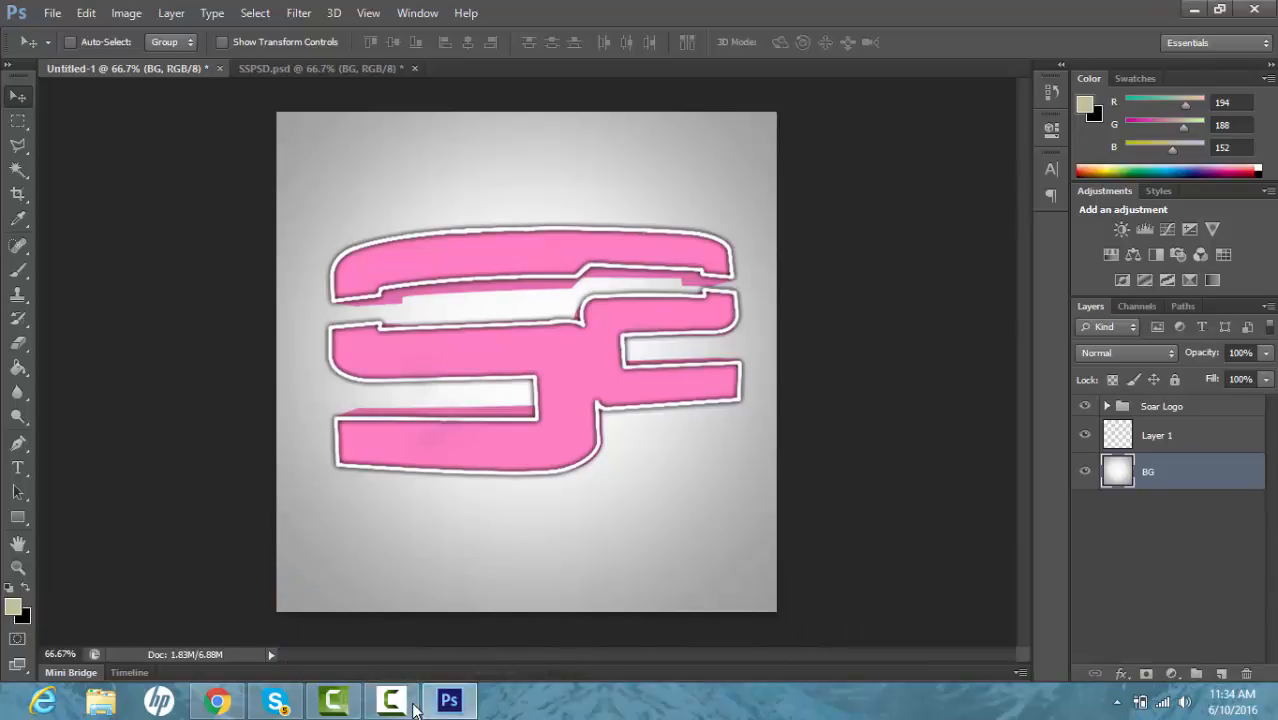
Step: Close the SSPSD.psd document without saving its changes
{"action": "key", "text": "alt+bracketleft"}
{"action": "key", "text": "alt+bracketright"}
{"action": "key", "text": "ctrl+Tab"}
{"action": "key", "text": "ctrl+w"}
{"action": "key", "text": "n"}
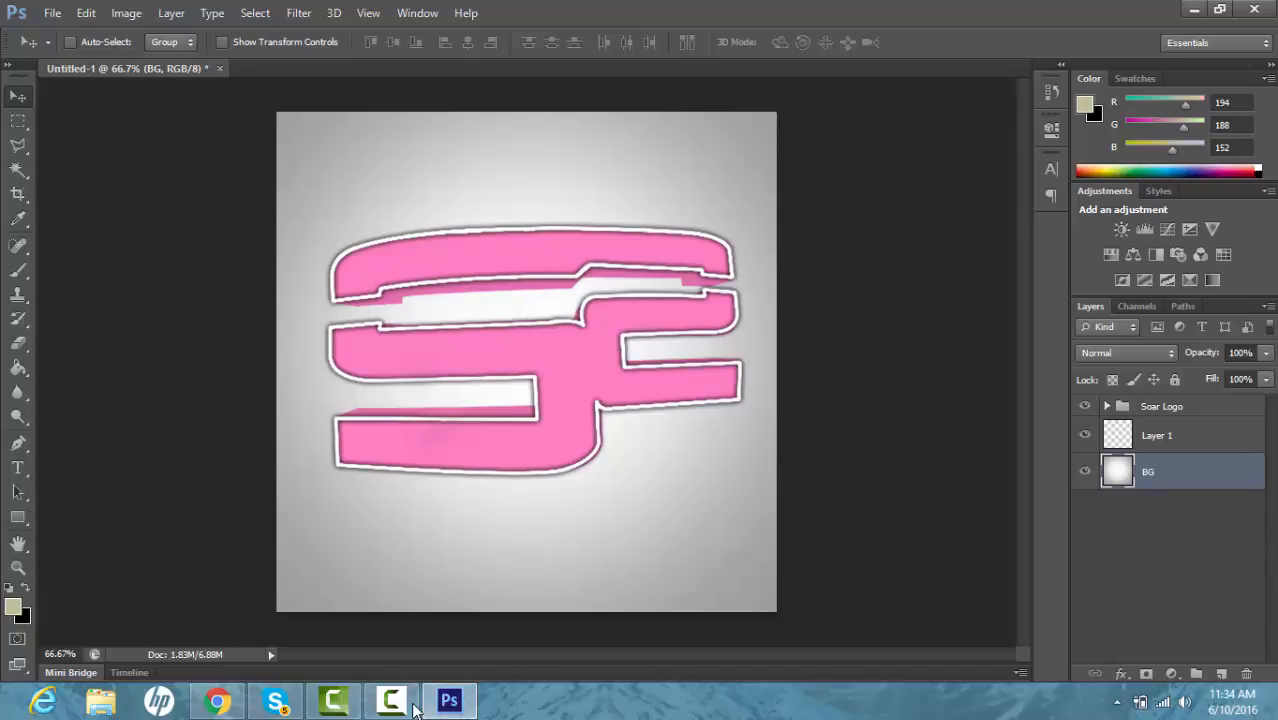
Step: Expand the Soar Logo group and select its shadow layer
{"action": "left_click", "coordinate": [414, 706]}
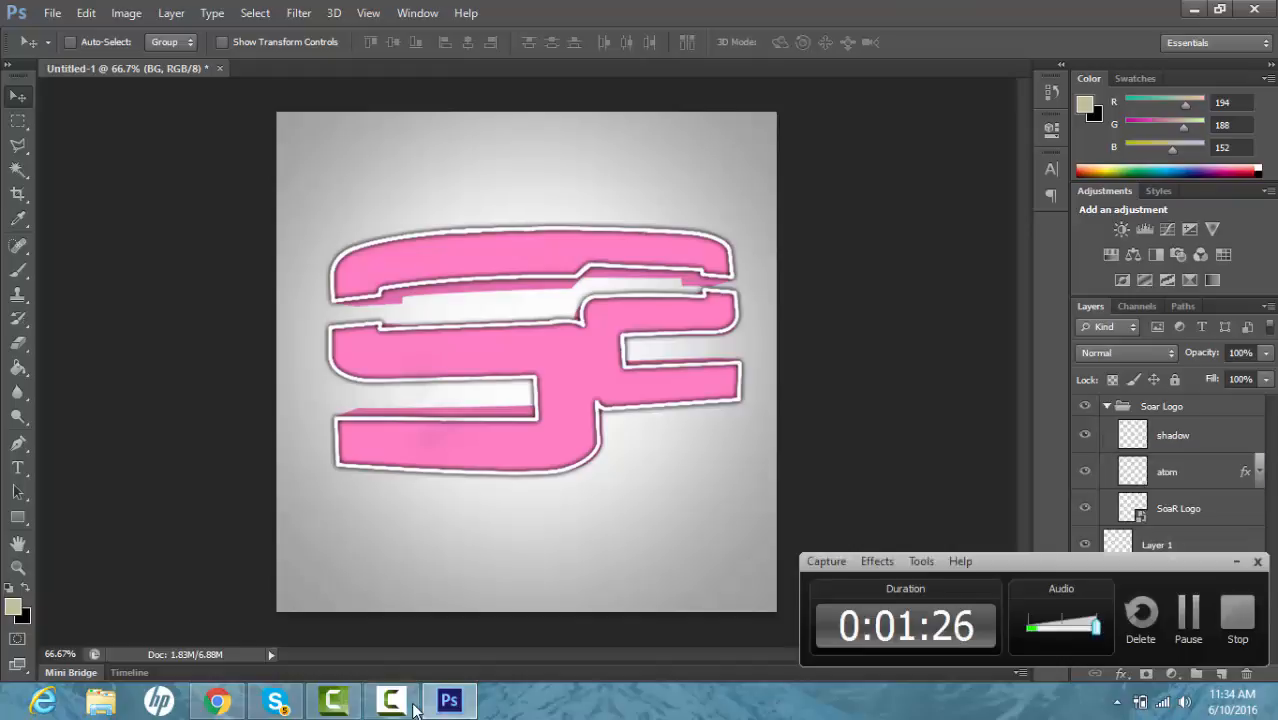
{"action": "left_click", "coordinate": [414, 706]}
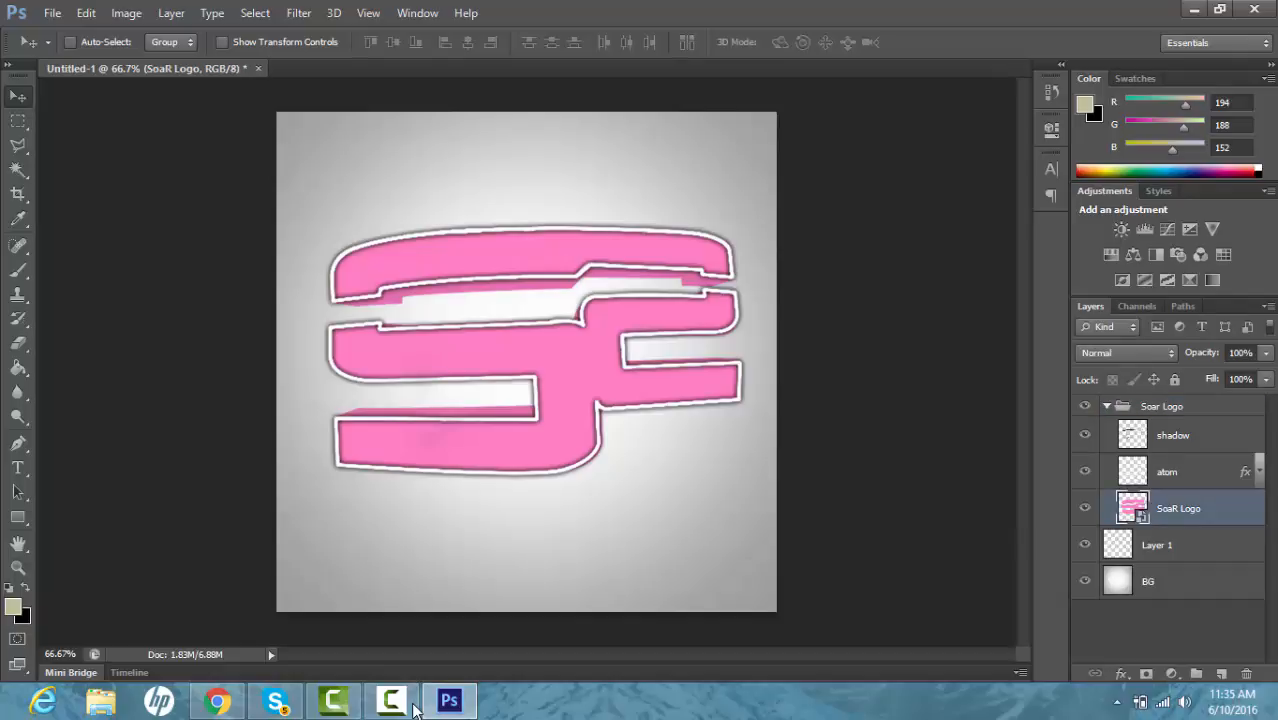
{"action": "key", "text": "alt+bracketright"}
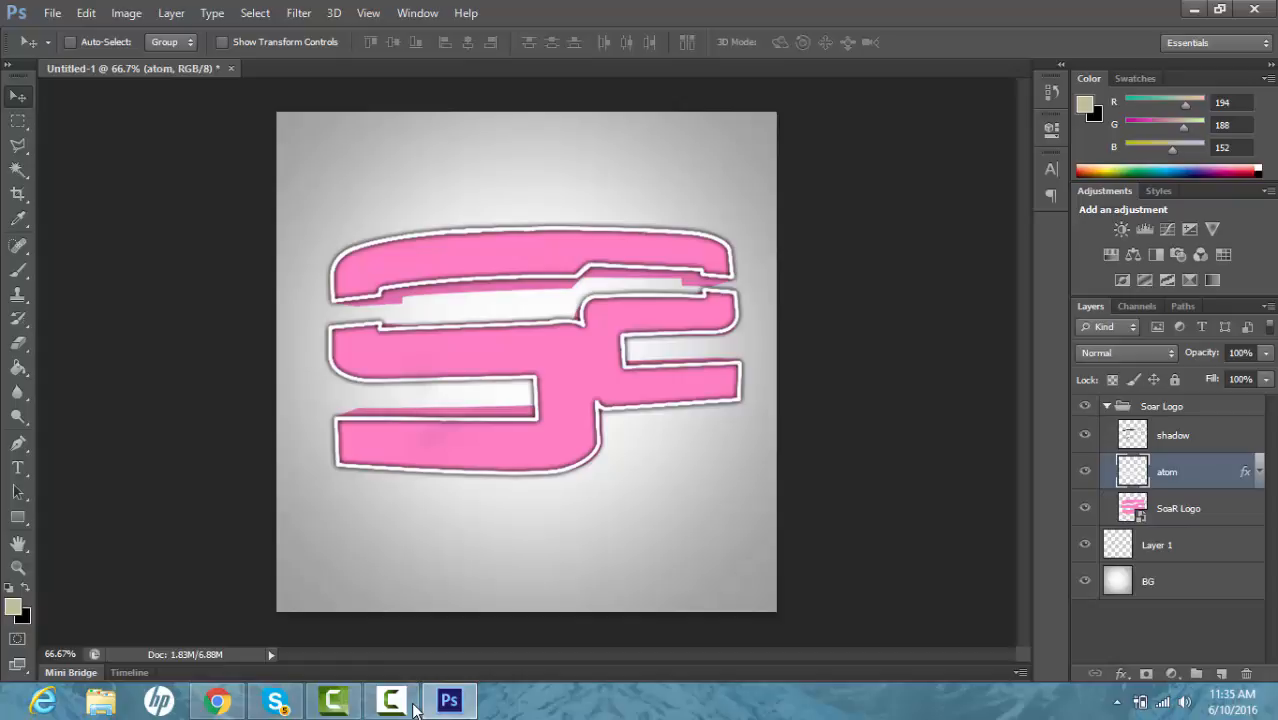
{"action": "key", "text": "alt+bracketright"}
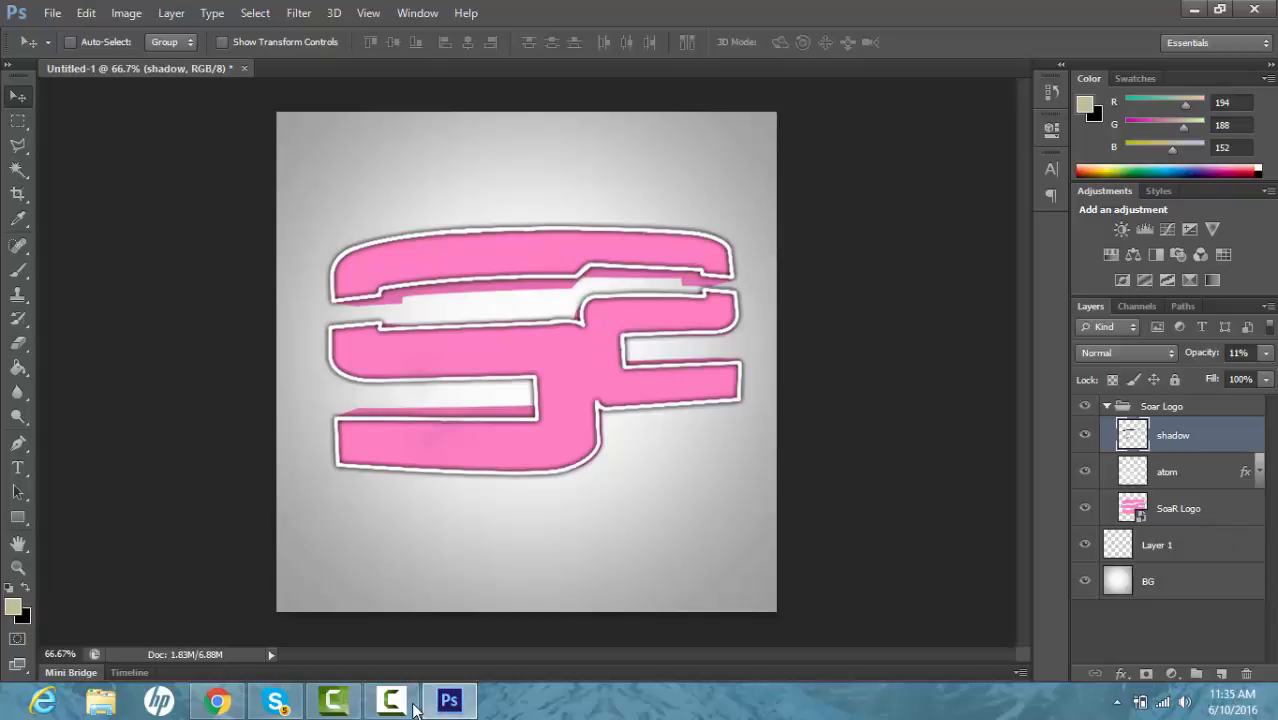
Step: Switch to Chrome, copy the hooded gunman image from the overwatch characters results, and paste it into the Photoshop logo document above the shadow layer
{"action": "key", "text": "alt+Tab"}
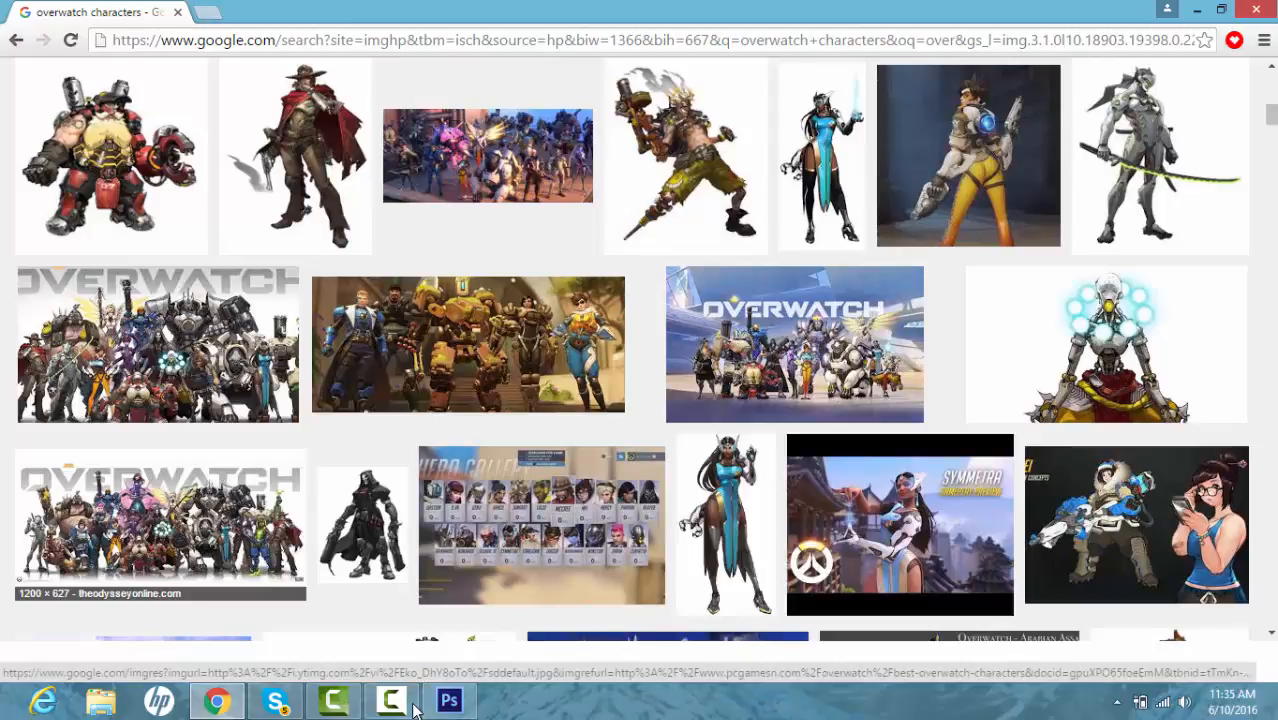
{"action": "scroll", "coordinate": [415, 708], "scroll_direction": "up", "scroll_amount": 2}
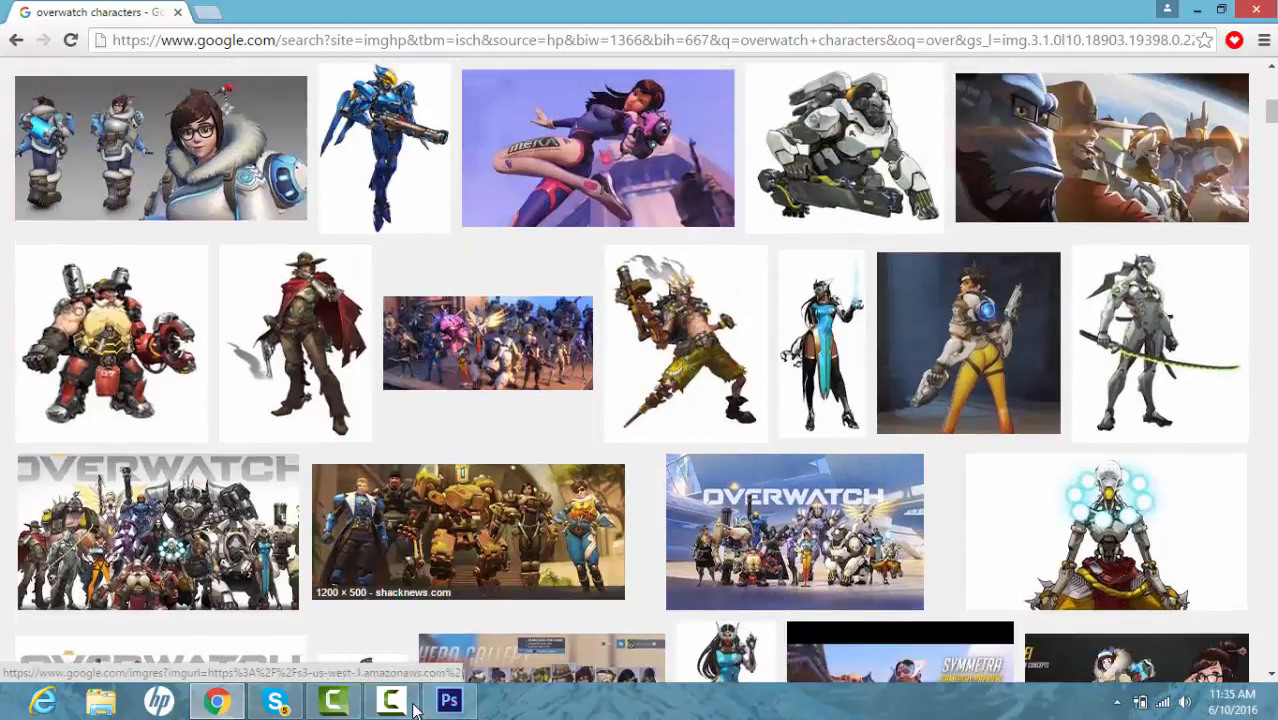
{"action": "scroll", "coordinate": [415, 708], "scroll_direction": "up", "scroll_amount": 1}
{"action": "scroll", "coordinate": [415, 708], "scroll_direction": "down", "scroll_amount": 5}
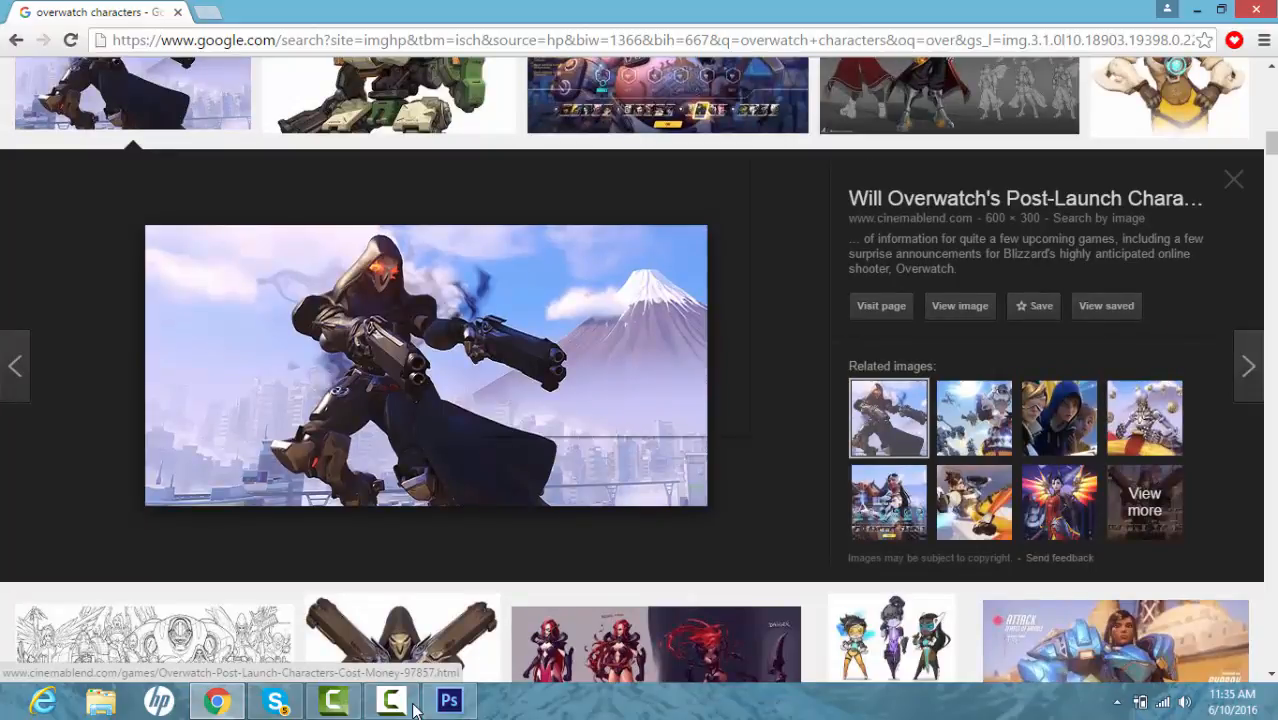
{"action": "right_click", "coordinate": [297, 356]}
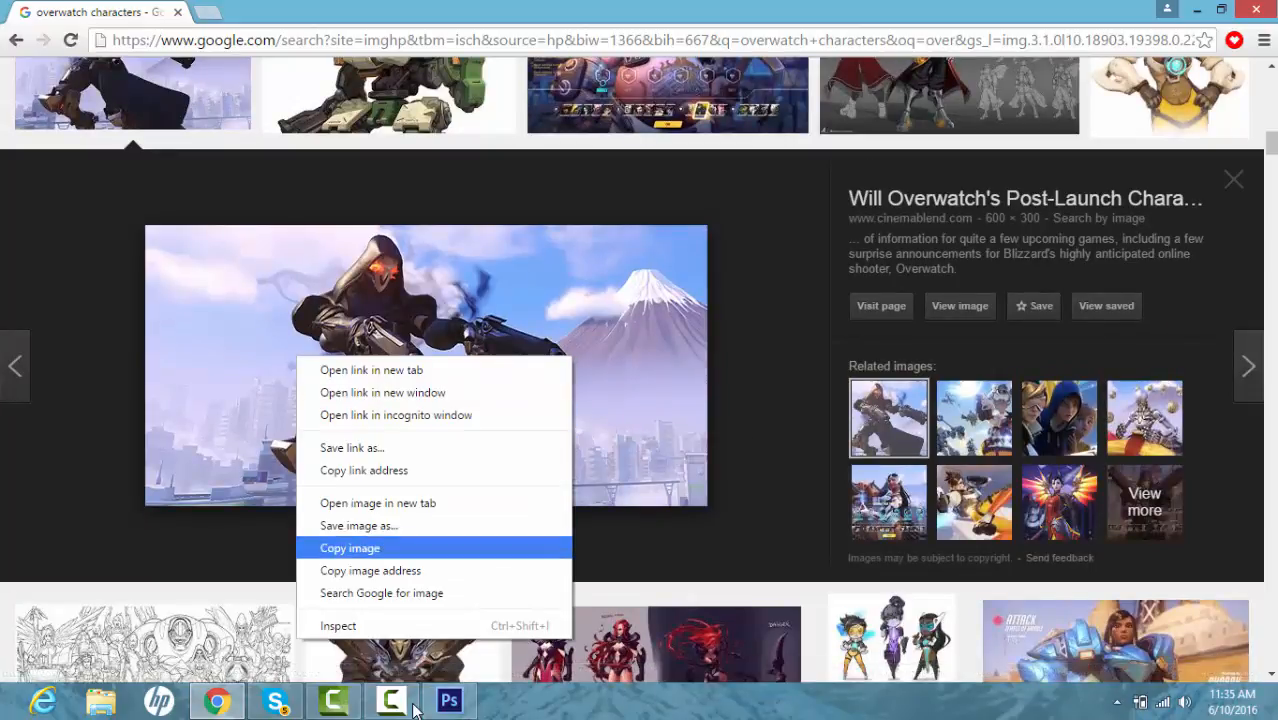
{"action": "left_click", "coordinate": [350, 548]}
{"action": "left_click", "coordinate": [449, 701]}
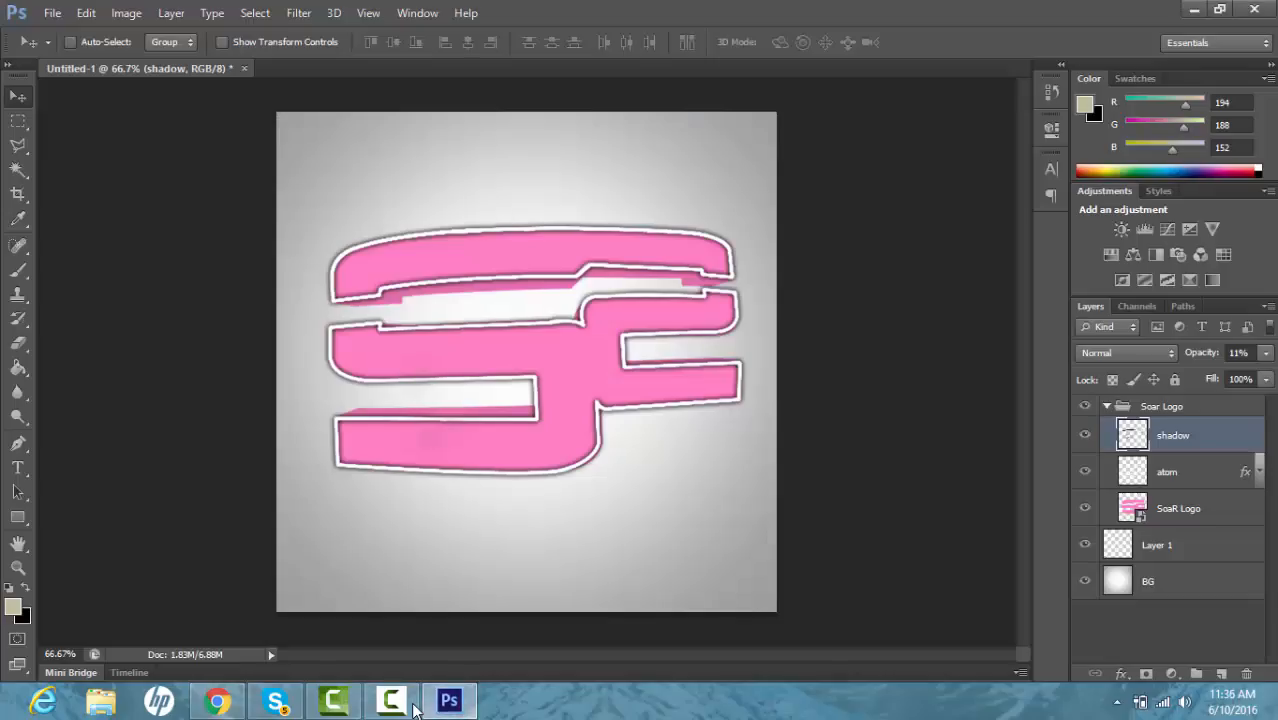
{"action": "key", "text": "ctrl+v"}
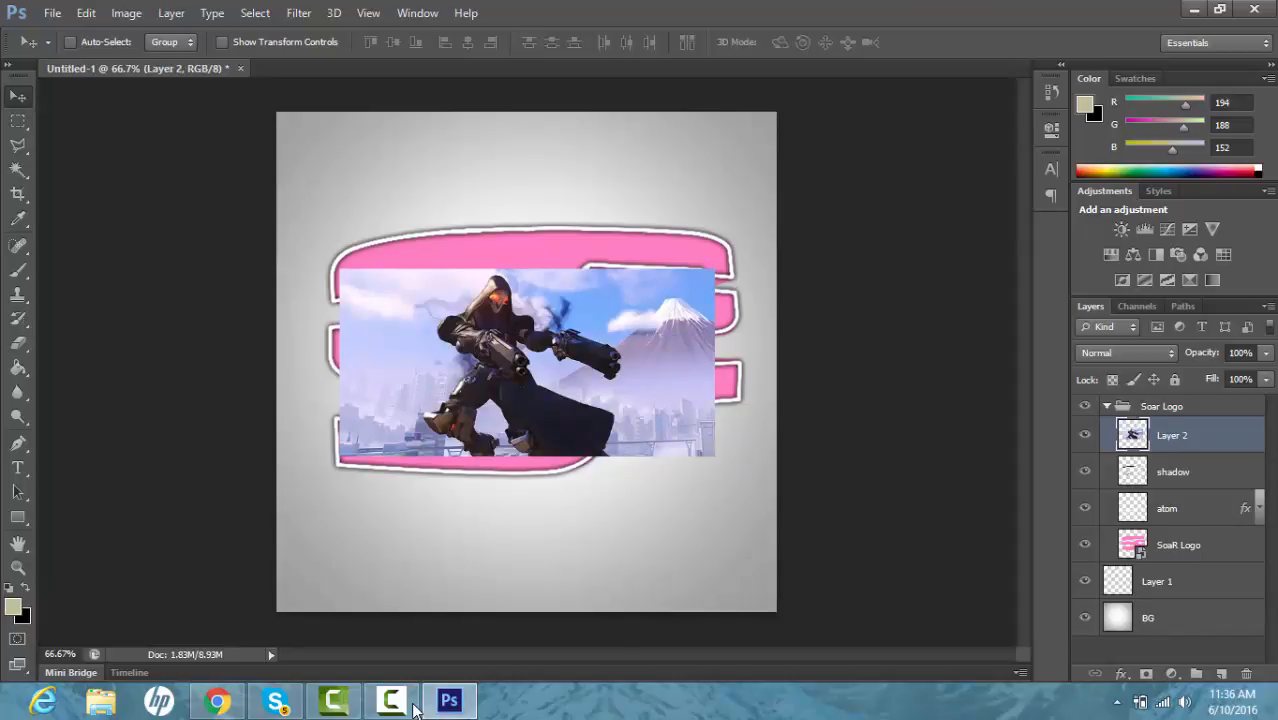
Step: Free Transform the pasted image to about 157% width and 170% height, positioned so the character covers the whole logo
{"action": "key", "text": "ctrl+t"}
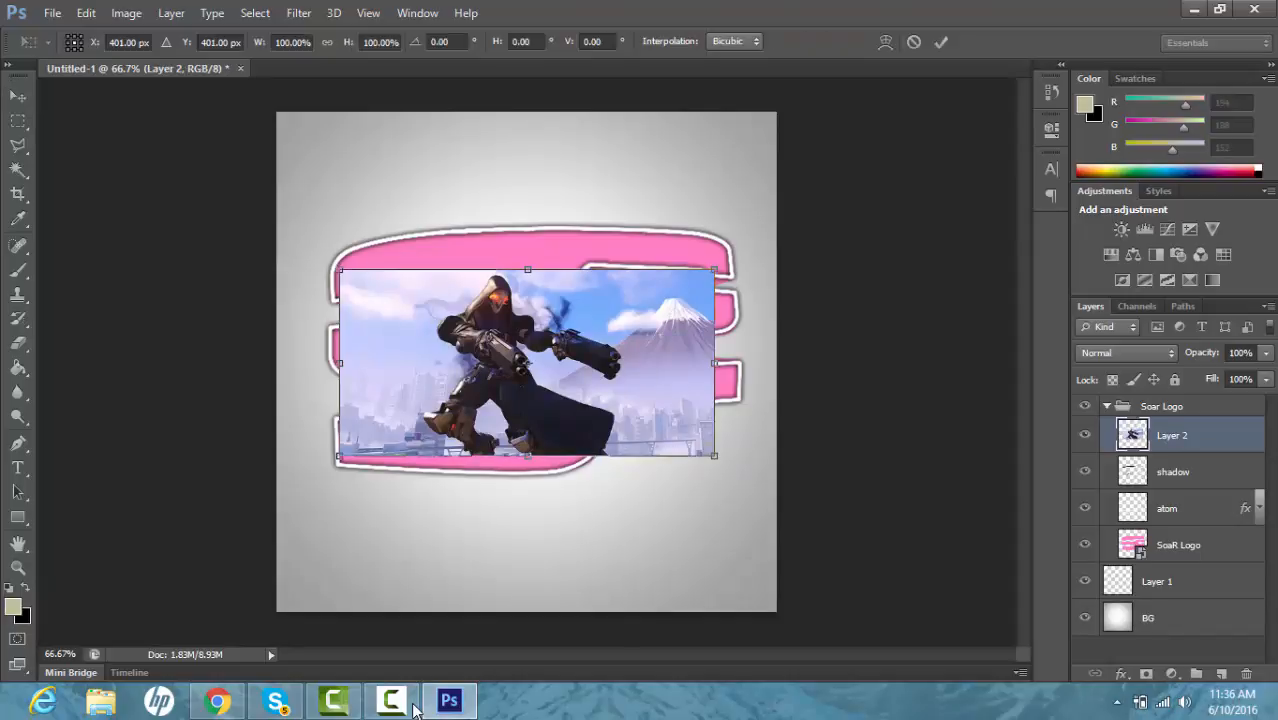
{"action": "left_click_drag", "start_coordinate": [340, 269], "coordinate": [176, 187]}
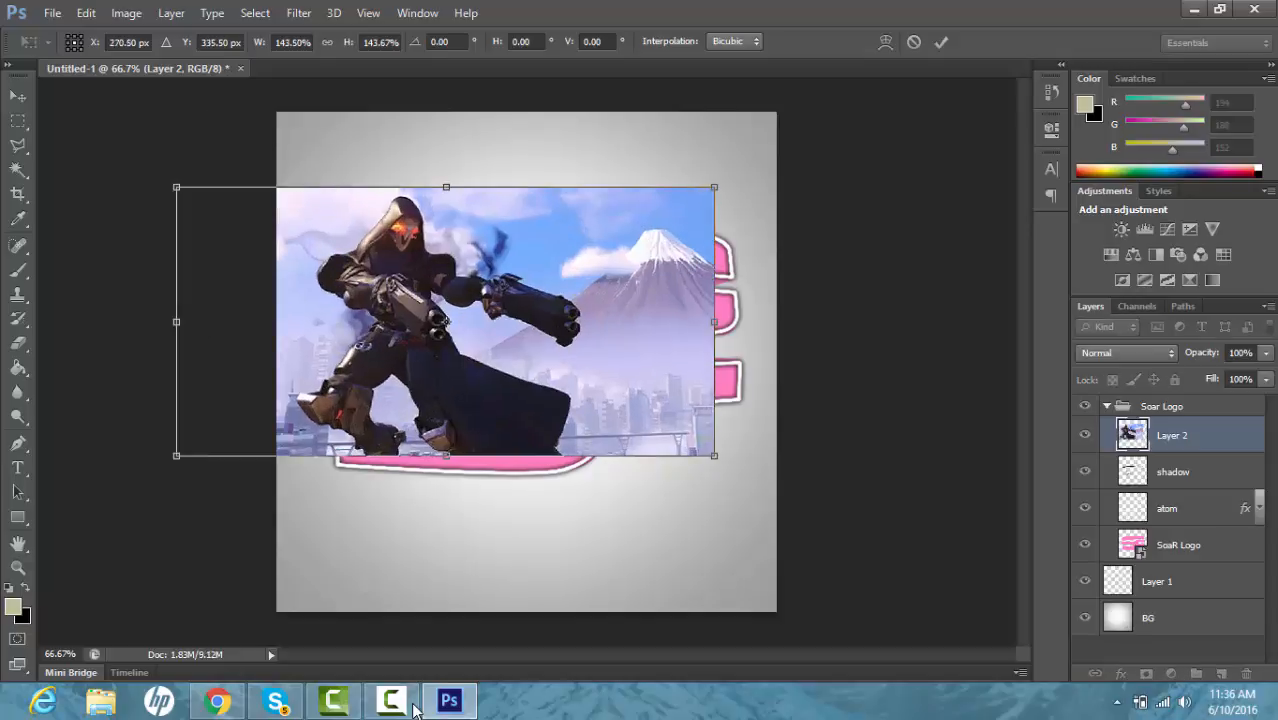
{"action": "mouse_move", "coordinate": [714, 456]}
{"action": "left_mouse_down"}
{"action": "mouse_move", "coordinate": [810, 504]}
{"action": "mouse_move", "coordinate": [801, 526]}
{"action": "left_mouse_up"}
{"action": "left_click_drag", "start_coordinate": [576, 382], "coordinate": [637, 377]}
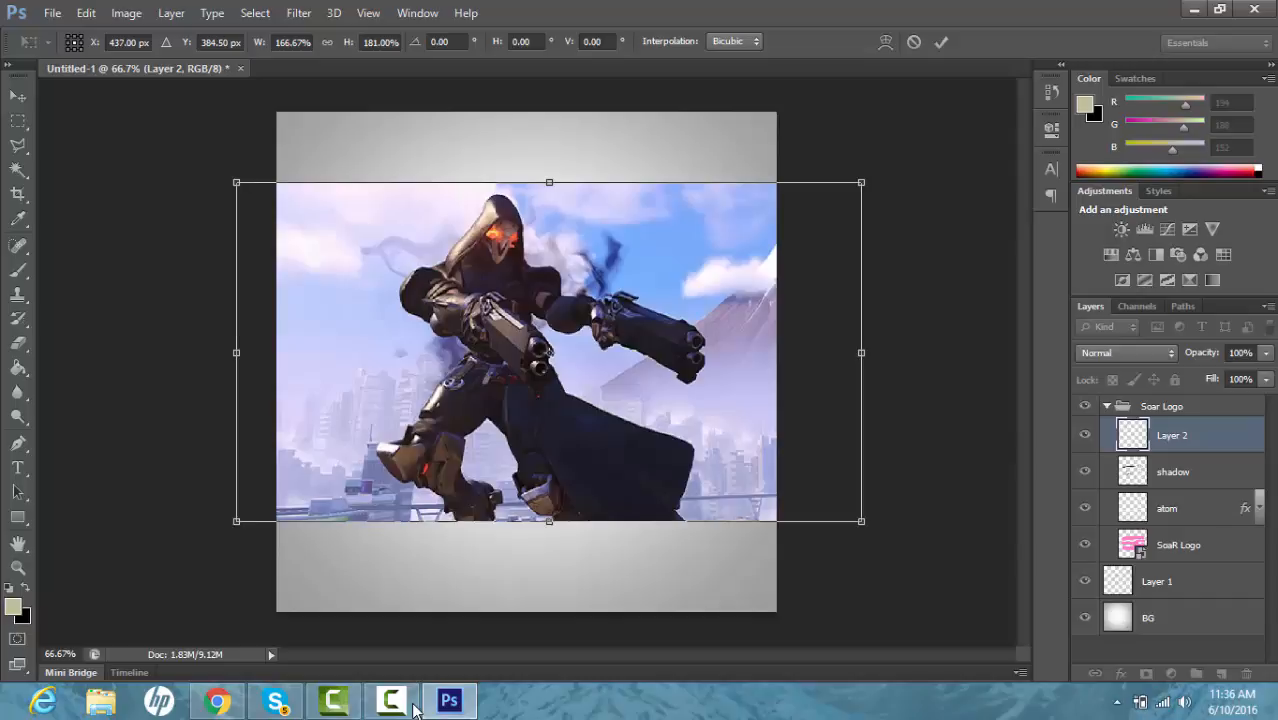
{"action": "key", "text": "ctrl+z"}
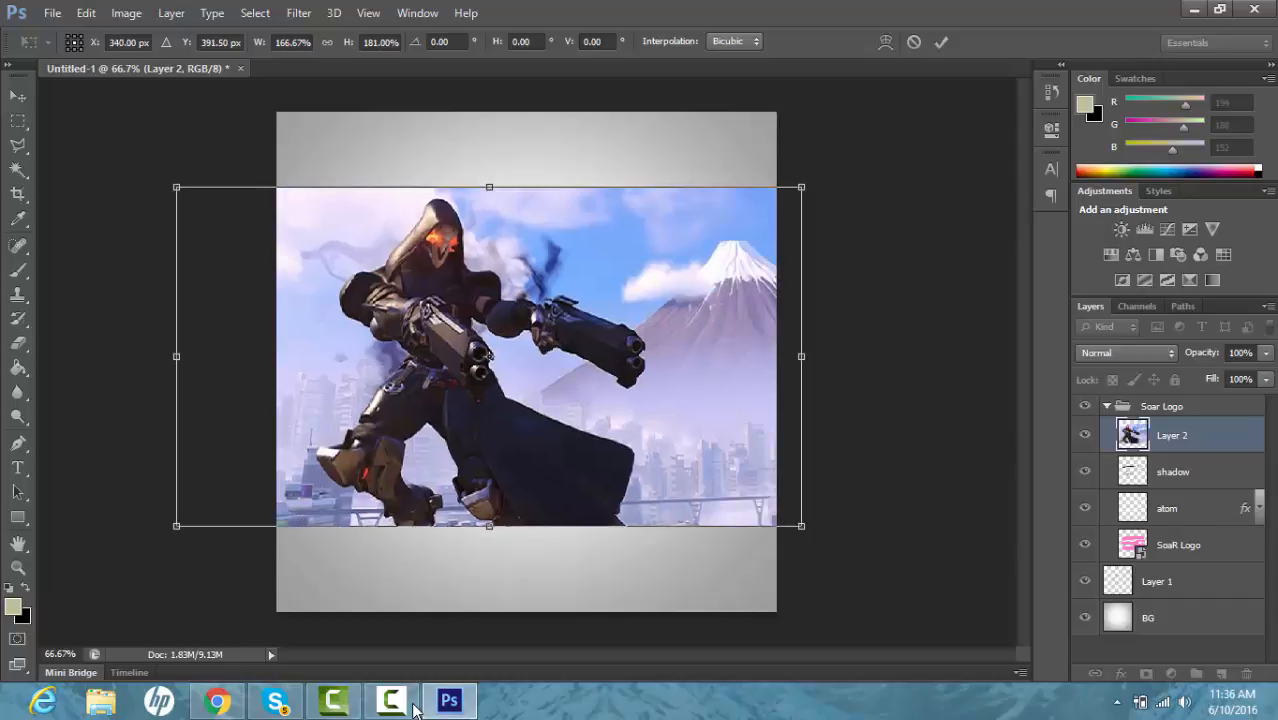
{"action": "left_click_drag", "start_coordinate": [637, 395], "coordinate": [680, 376]}
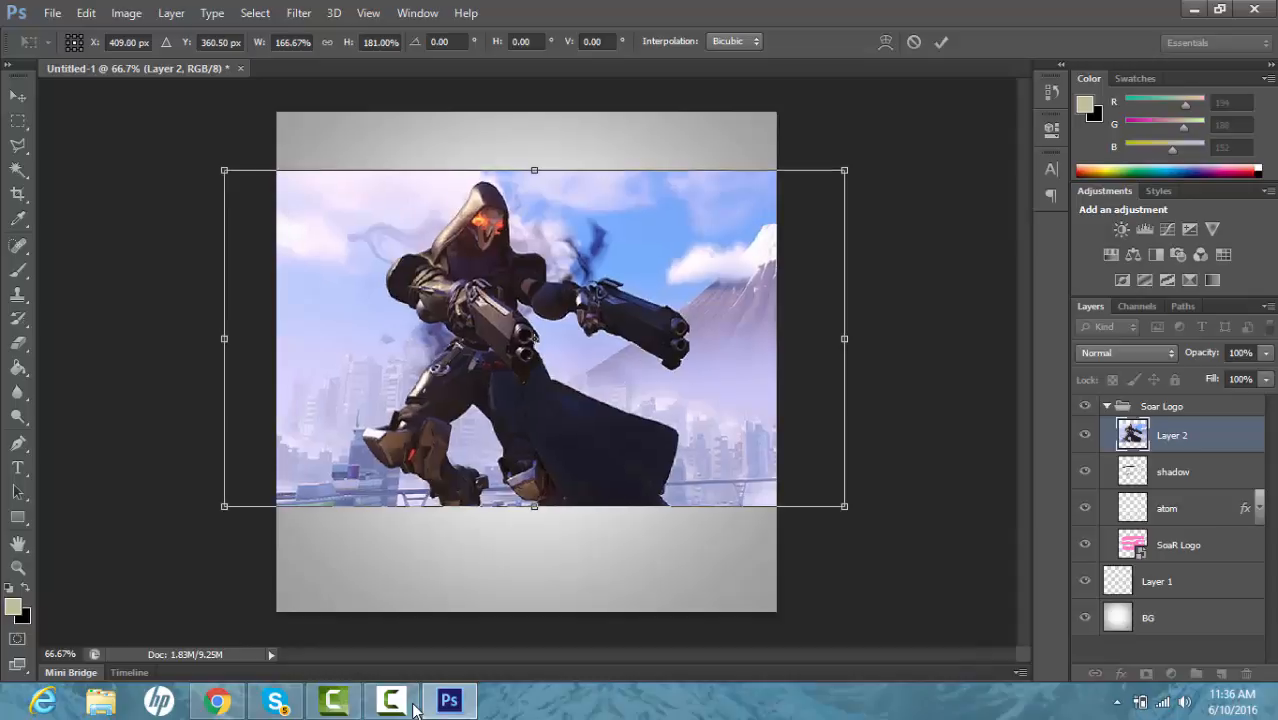
{"action": "left_click_drag", "start_coordinate": [219, 167], "coordinate": [257, 187]}
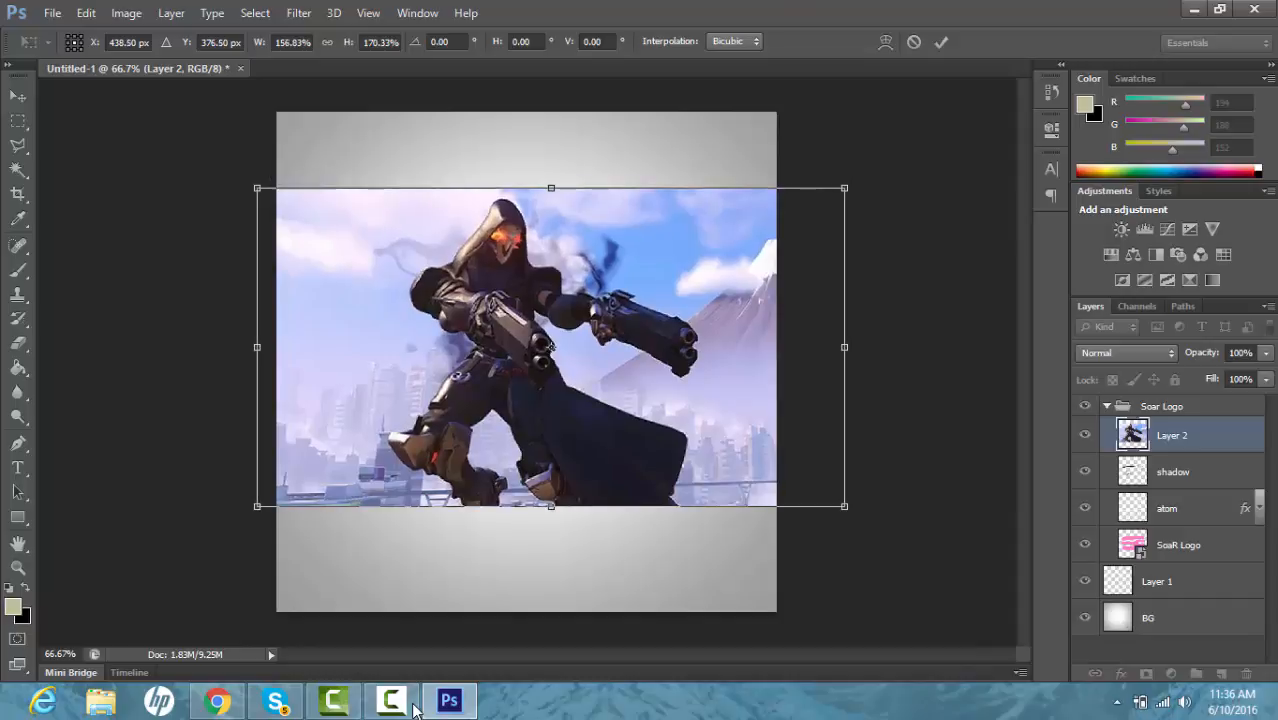
{"action": "key", "text": "Return"}
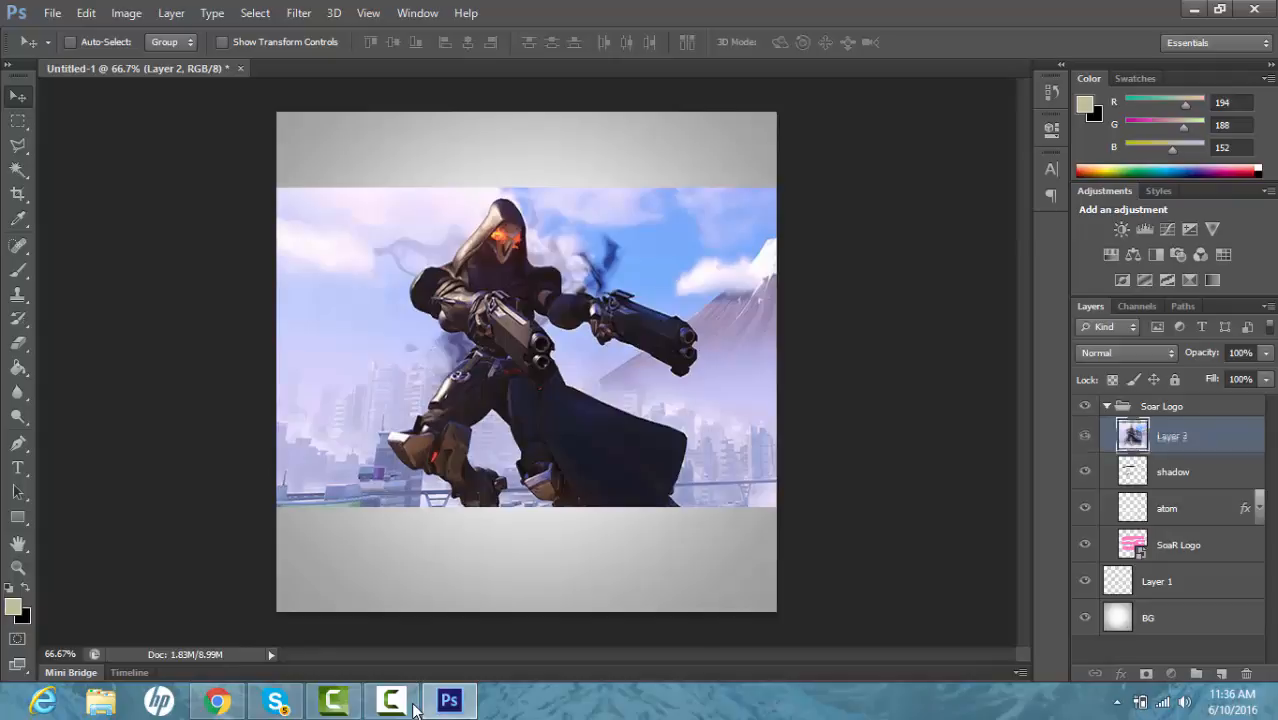
Step: Move the pasted image layer down directly above the SoaR Logo layer and clip it to that layer with a clipping mask
{"action": "key", "text": "ctrl+bracketleft"}
{"action": "key", "text": "ctrl+bracketleft"}
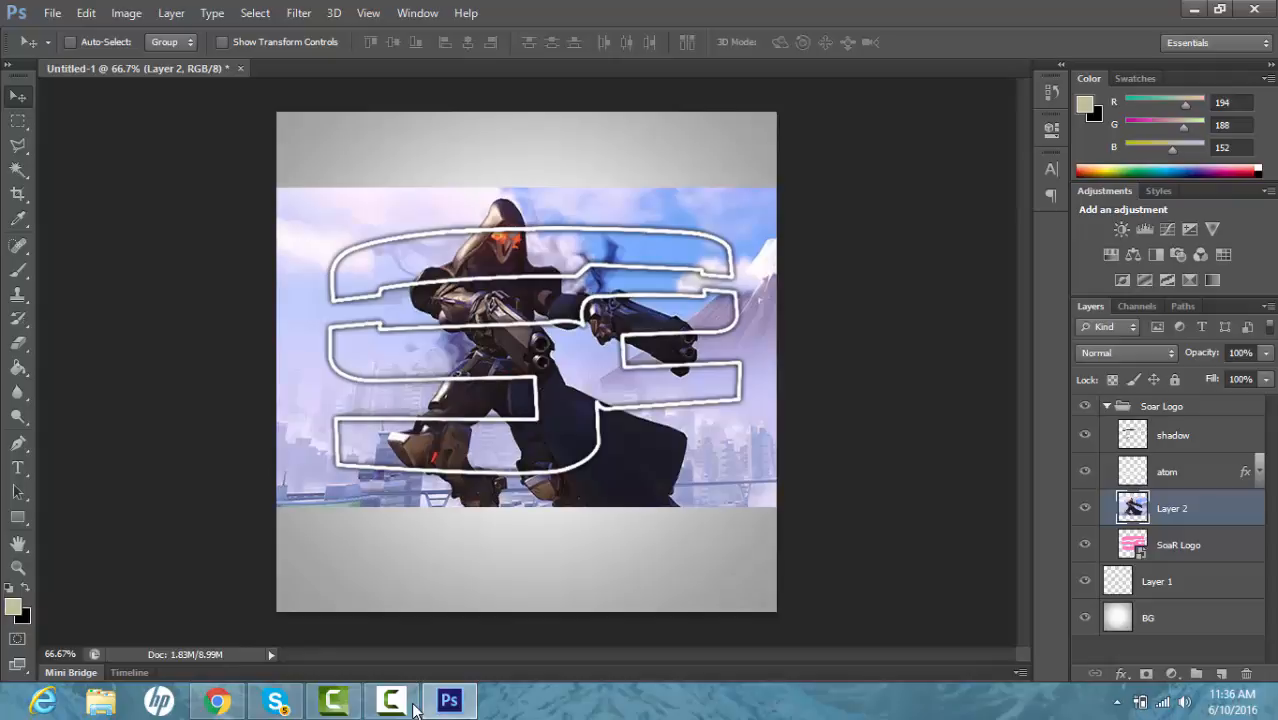
{"action": "key", "text": "ctrl+alt+g"}
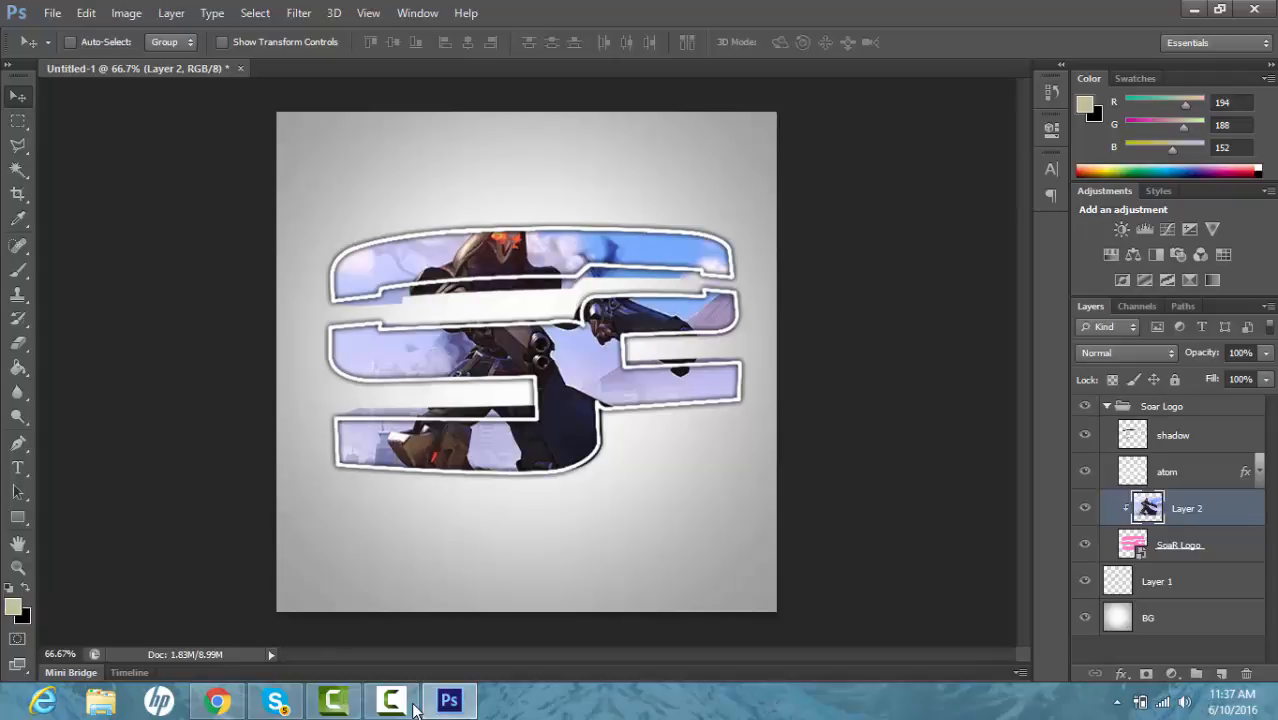
Step: Duplicate Layer 2 and release the copy from the clipping mask so it shows the full character image
{"action": "right_click", "coordinate": [1187, 509]}
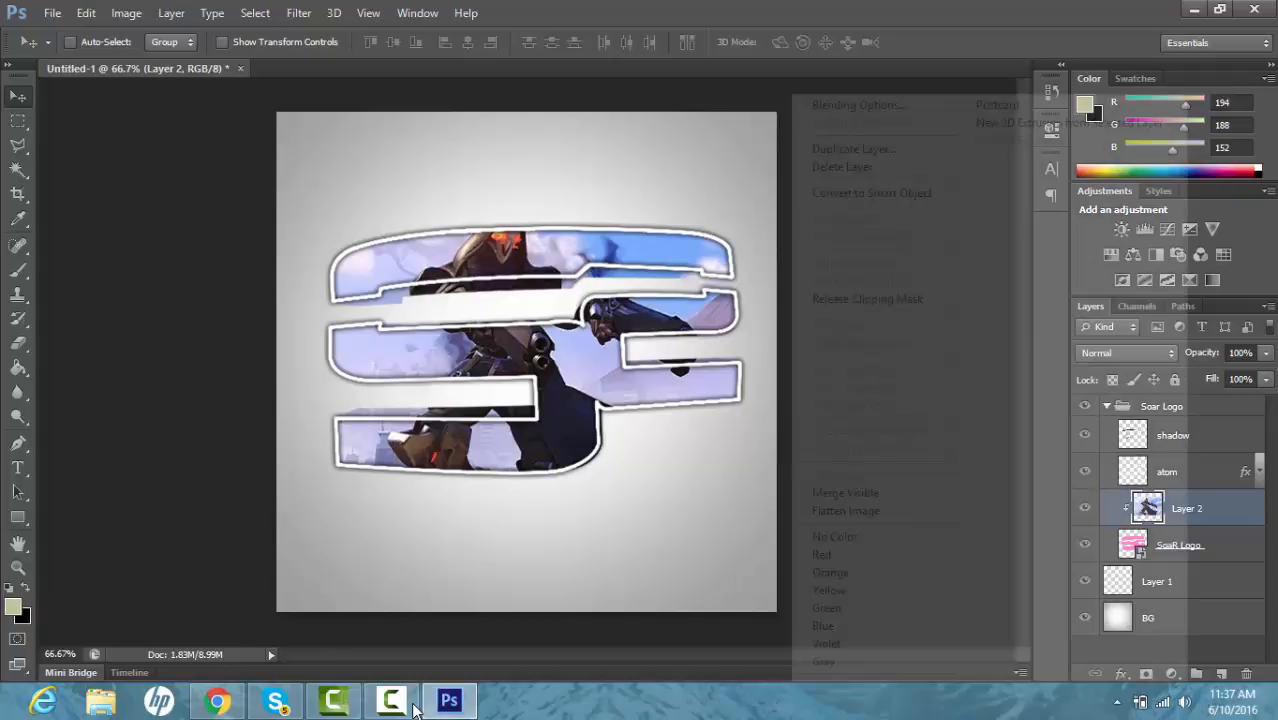
{"action": "left_click", "coordinate": [875, 149]}
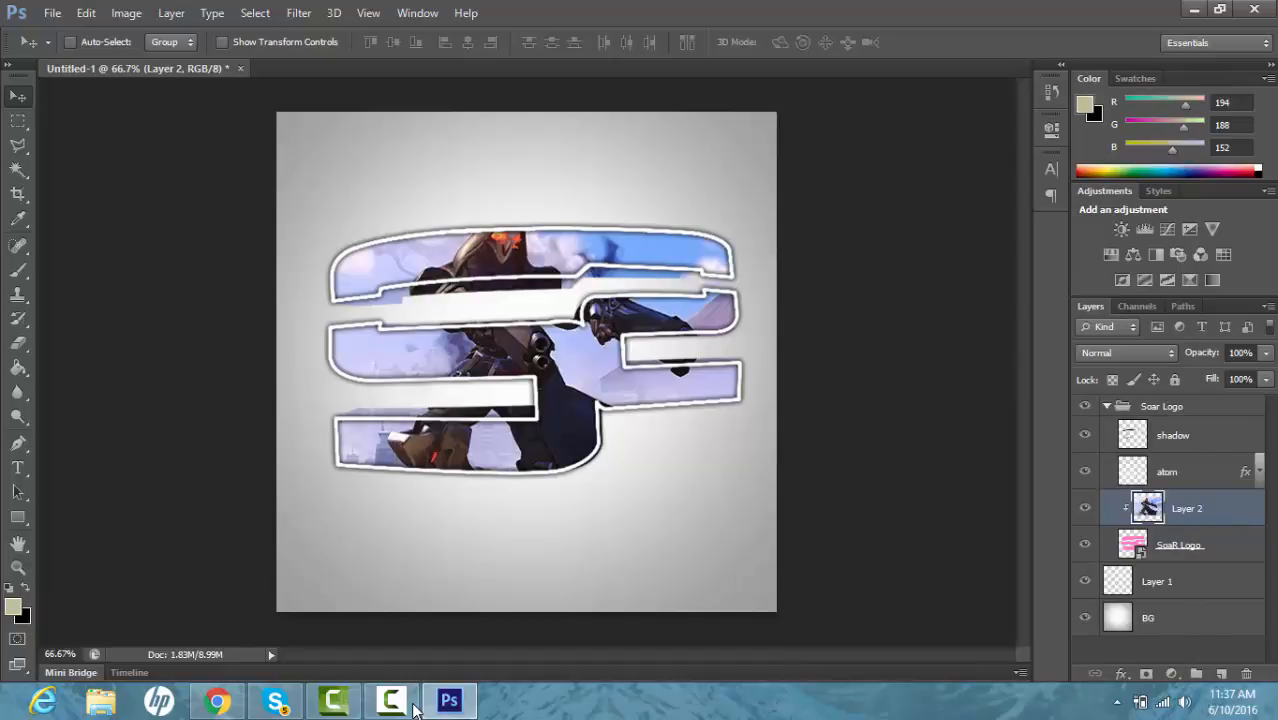
{"action": "left_click", "coordinate": [803, 210]}
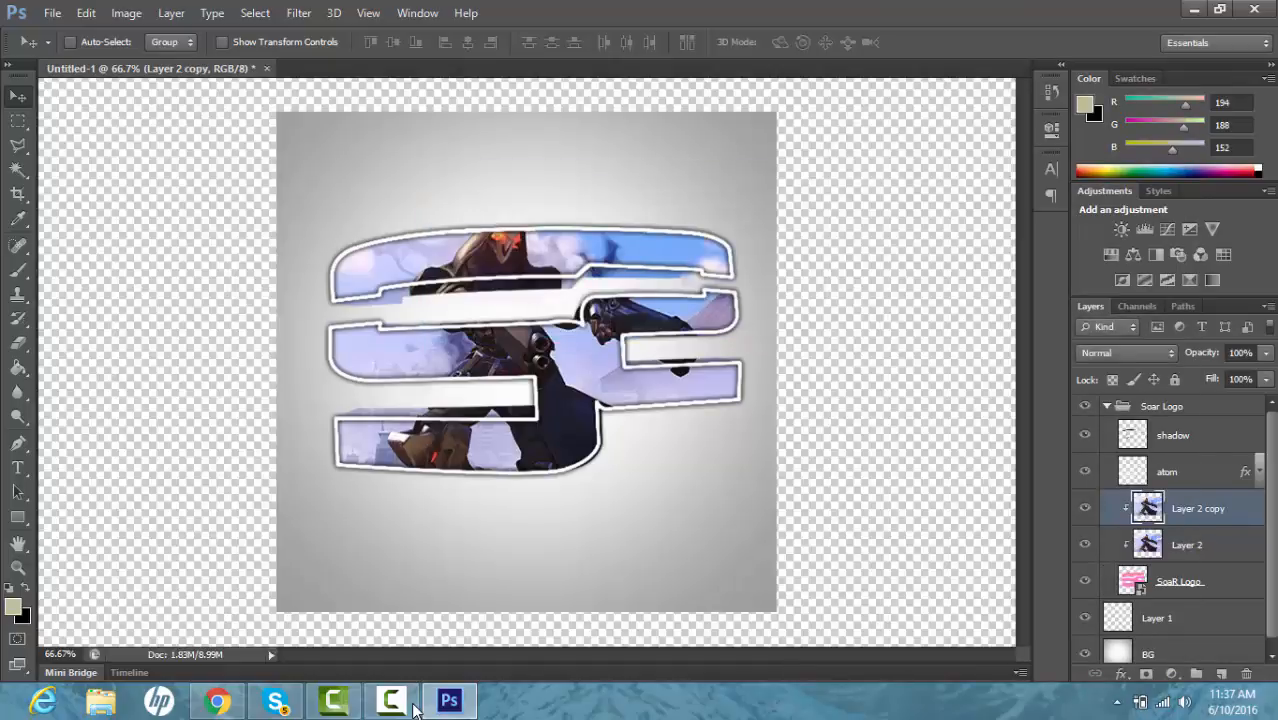
{"action": "mouse_move", "coordinate": [1198, 508]}
{"action": "left_mouse_down"}
{"action": "mouse_move", "coordinate": [1185, 420]}
{"action": "mouse_move", "coordinate": [1186, 522]}
{"action": "left_mouse_up"}
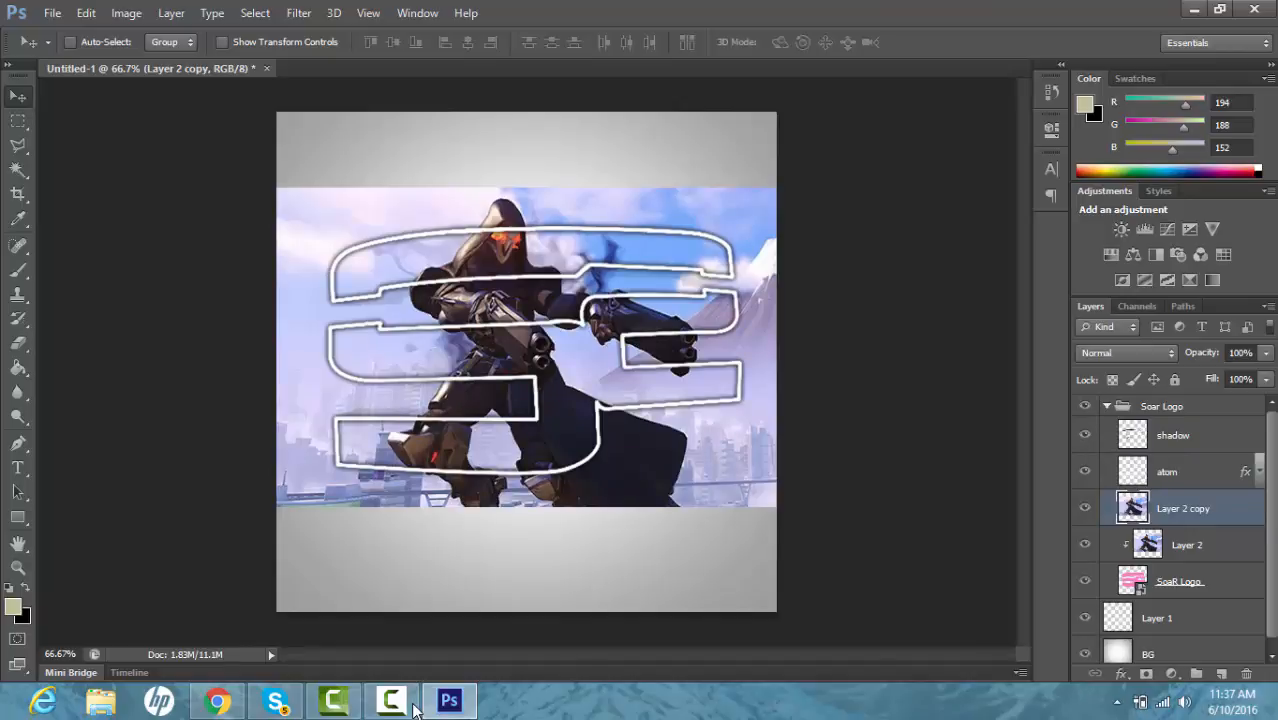
{"action": "mouse_move", "coordinate": [1186, 508]}
{"action": "left_mouse_down"}
{"action": "mouse_move", "coordinate": [1186, 471]}
{"action": "mouse_move", "coordinate": [1186, 508]}
{"action": "left_mouse_up"}
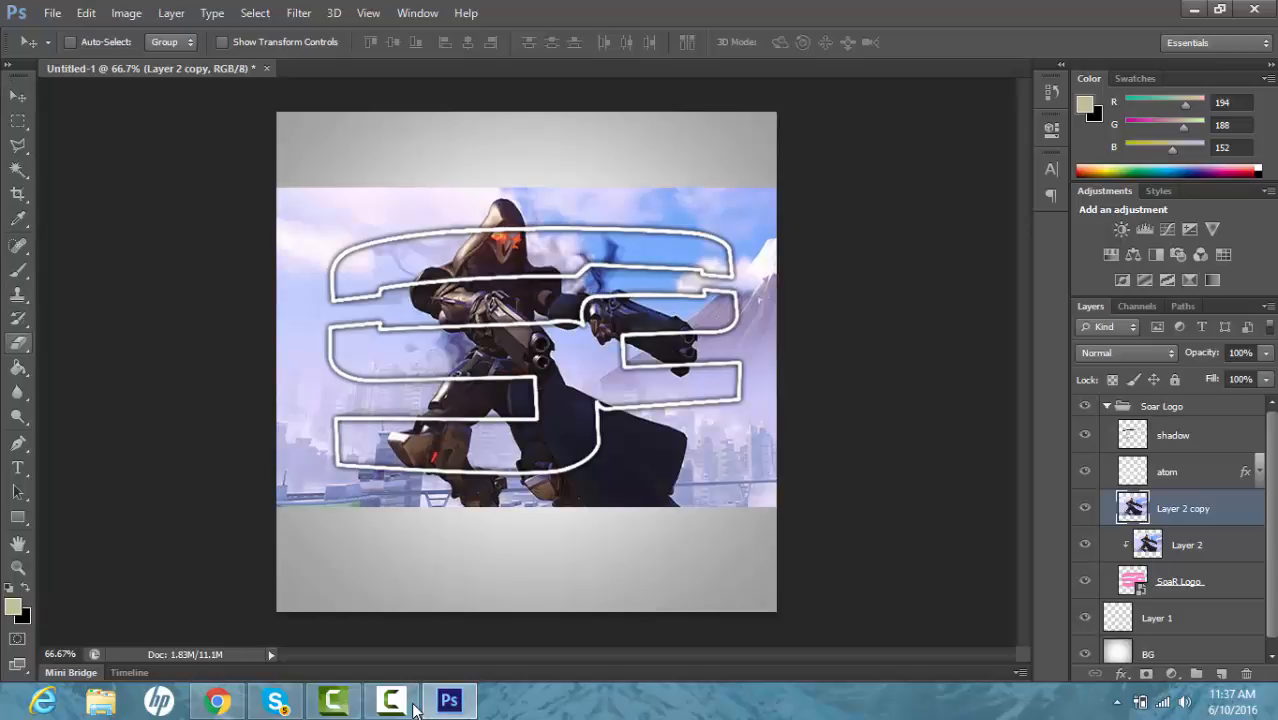
Step: Erase the background around the hooded character on Layer 2 copy and place that layer above the atom layer
{"action": "key", "text": "e"}
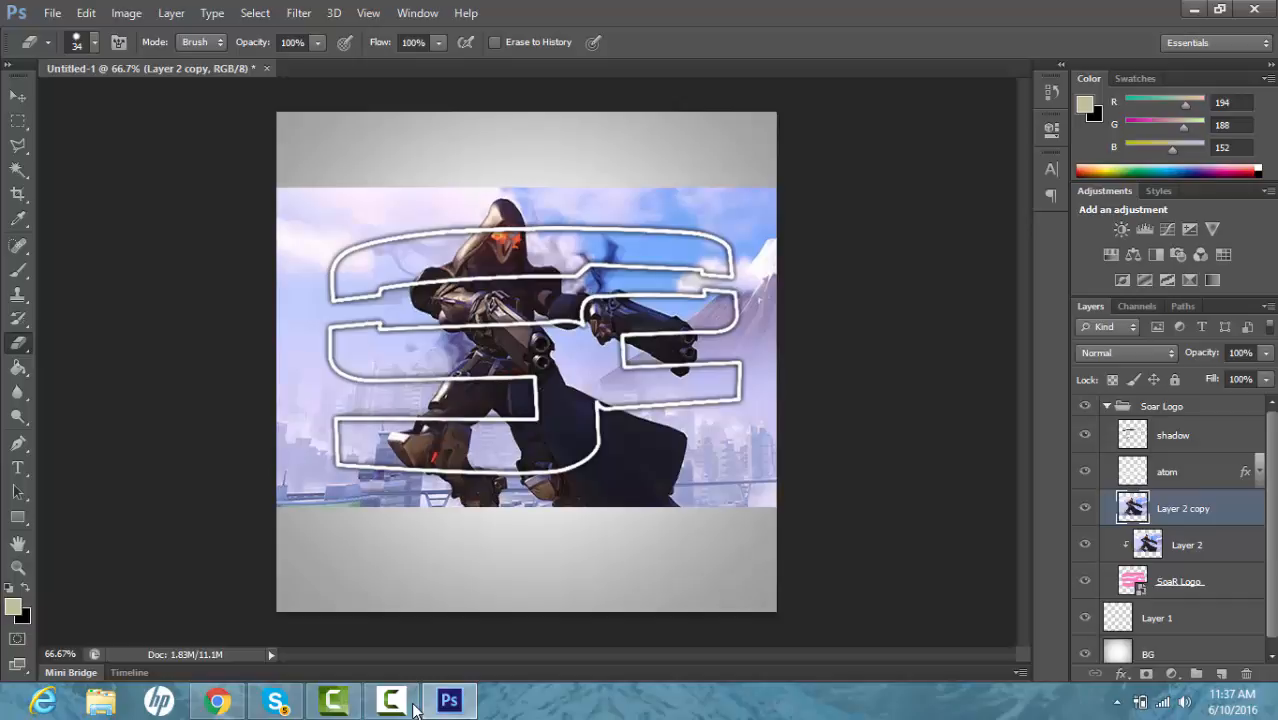
{"action": "mouse_move", "coordinate": [283, 184]}
{"action": "left_mouse_down"}
{"action": "mouse_move", "coordinate": [269, 392]}
{"action": "mouse_move", "coordinate": [279, 503]}
{"action": "mouse_move", "coordinate": [294, 395]}
{"action": "mouse_move", "coordinate": [304, 498]}
{"action": "mouse_move", "coordinate": [295, 187]}
{"action": "mouse_move", "coordinate": [318, 262]}
{"action": "mouse_move", "coordinate": [340, 190]}
{"action": "mouse_move", "coordinate": [352, 430]}
{"action": "left_mouse_up"}
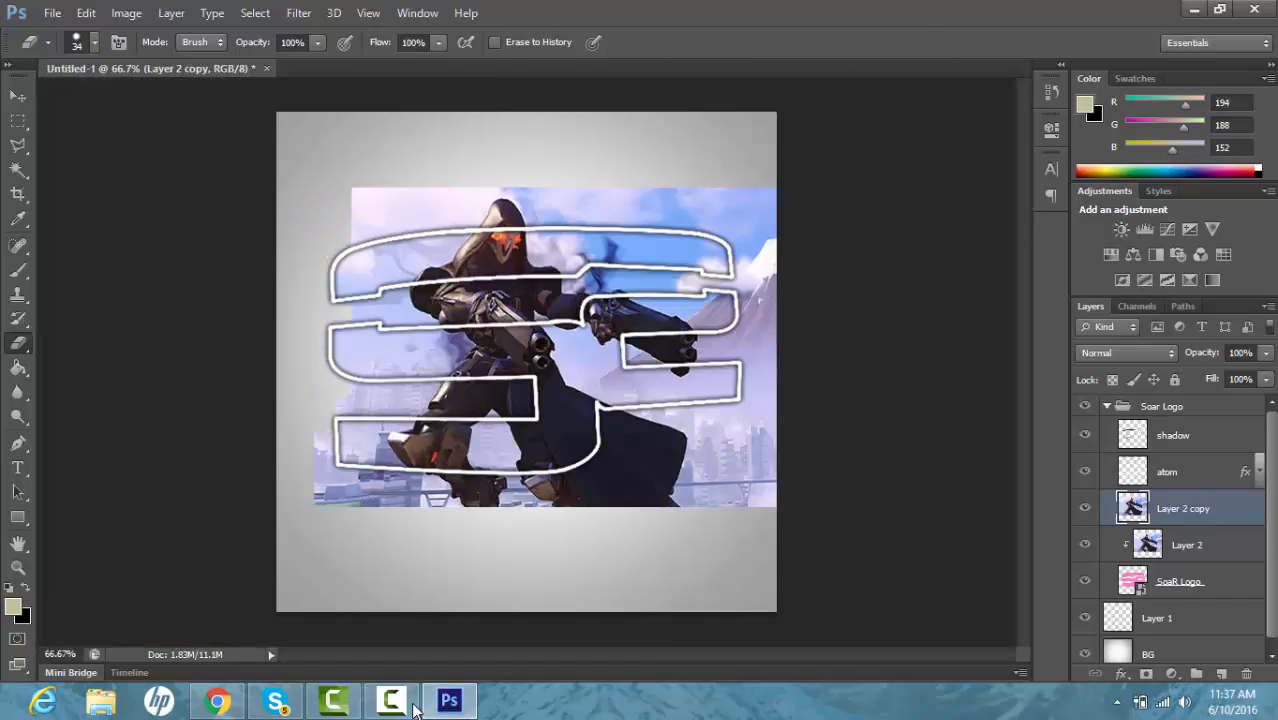
{"action": "mouse_move", "coordinate": [349, 190]}
{"action": "left_mouse_down"}
{"action": "mouse_move", "coordinate": [368, 212]}
{"action": "mouse_move", "coordinate": [358, 236]}
{"action": "left_mouse_up"}
{"action": "left_click_drag", "start_coordinate": [382, 192], "coordinate": [410, 228]}
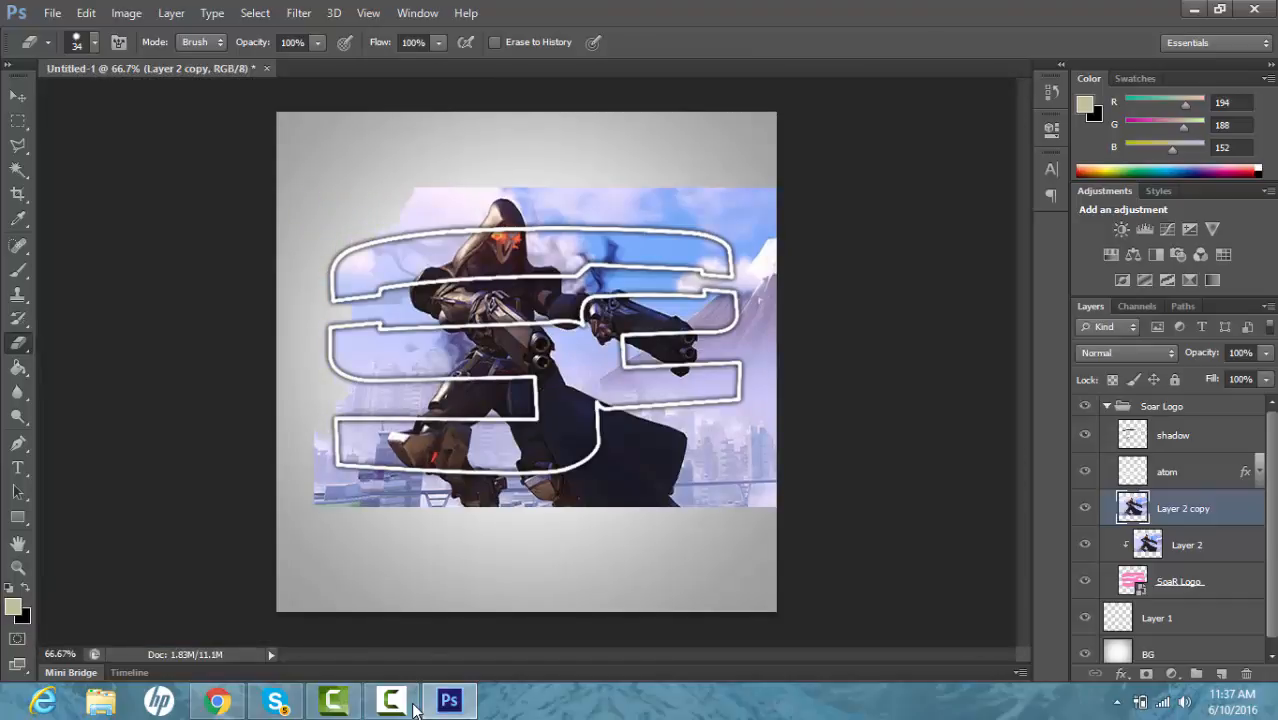
{"action": "mouse_move", "coordinate": [466, 192]}
{"action": "left_mouse_down"}
{"action": "mouse_move", "coordinate": [494, 204]}
{"action": "mouse_move", "coordinate": [664, 190]}
{"action": "mouse_move", "coordinate": [763, 322]}
{"action": "mouse_move", "coordinate": [768, 500]}
{"action": "mouse_move", "coordinate": [738, 422]}
{"action": "mouse_move", "coordinate": [732, 484]}
{"action": "mouse_move", "coordinate": [738, 246]}
{"action": "mouse_move", "coordinate": [757, 306]}
{"action": "left_mouse_up"}
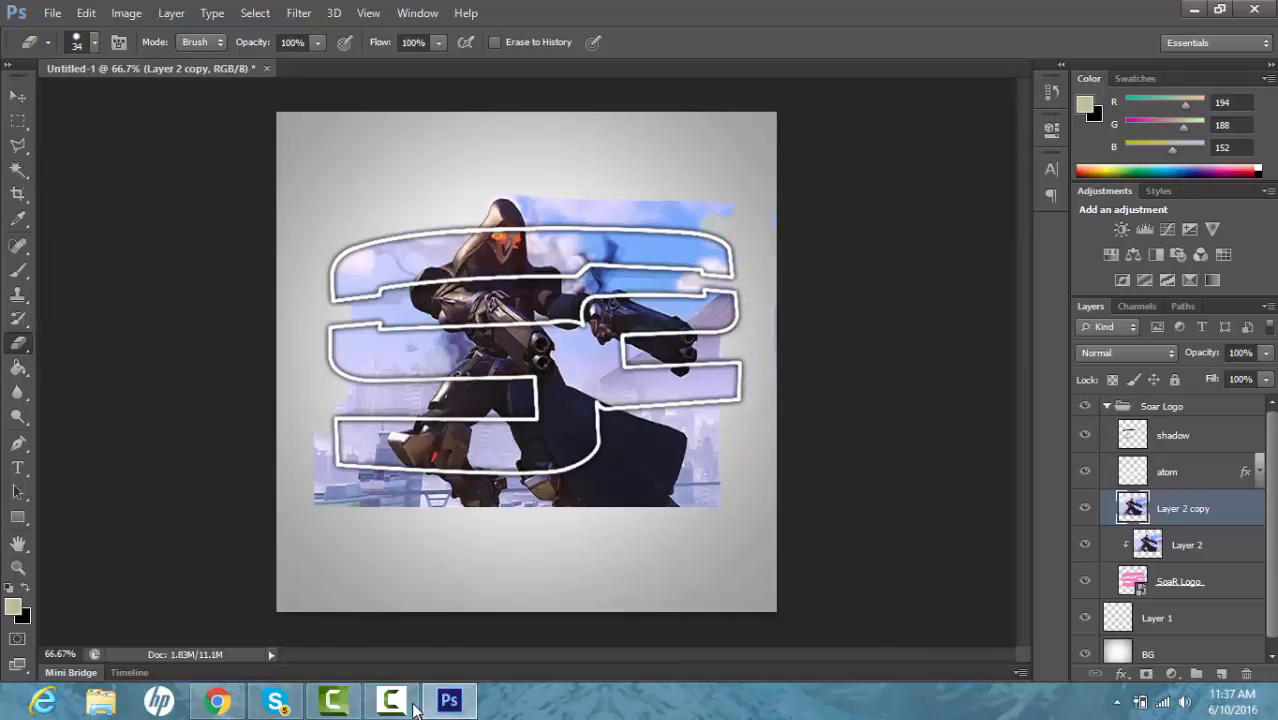
{"action": "mouse_move", "coordinate": [692, 216]}
{"action": "left_mouse_down"}
{"action": "mouse_move", "coordinate": [545, 210]}
{"action": "mouse_move", "coordinate": [682, 225]}
{"action": "left_mouse_up"}
{"action": "left_click", "coordinate": [413, 704]}
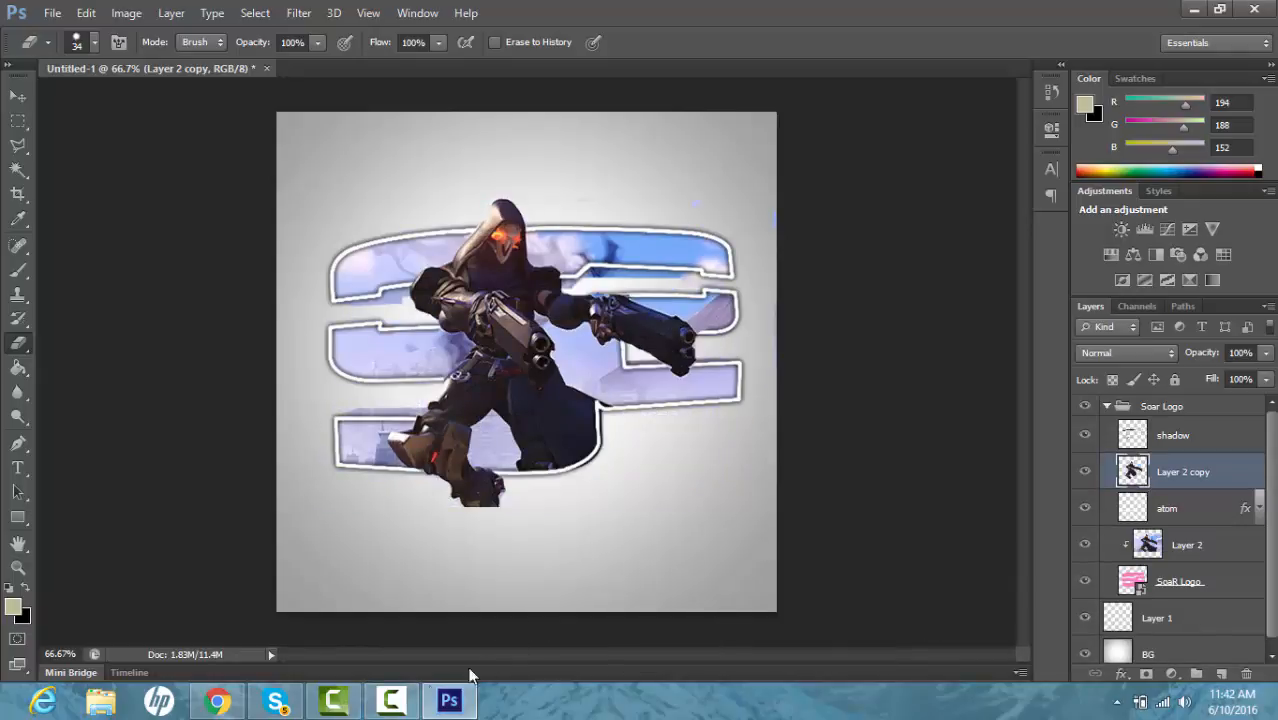
{"action": "left_click", "coordinate": [395, 705]}
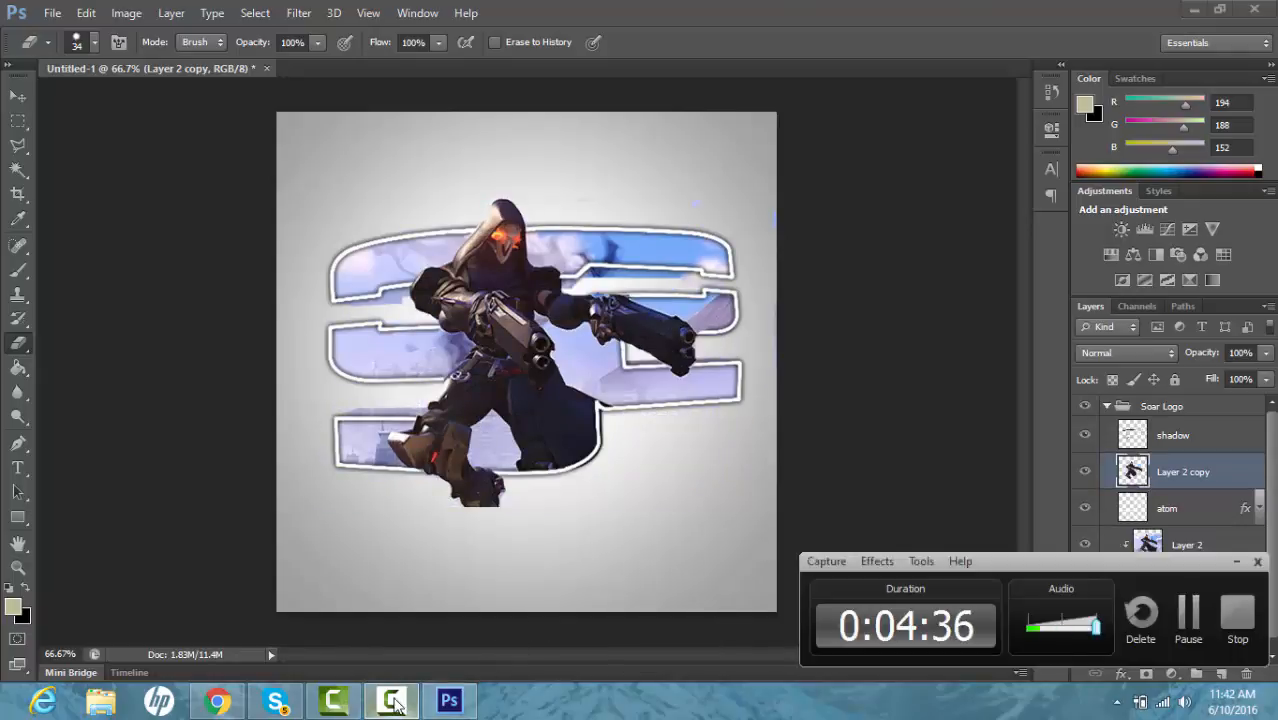
{"action": "left_click", "coordinate": [395, 705]}
Step: Collapse the Soar Logo group and delete the extra blank layer added above it
{"action": "left_click", "coordinate": [15, 97]}
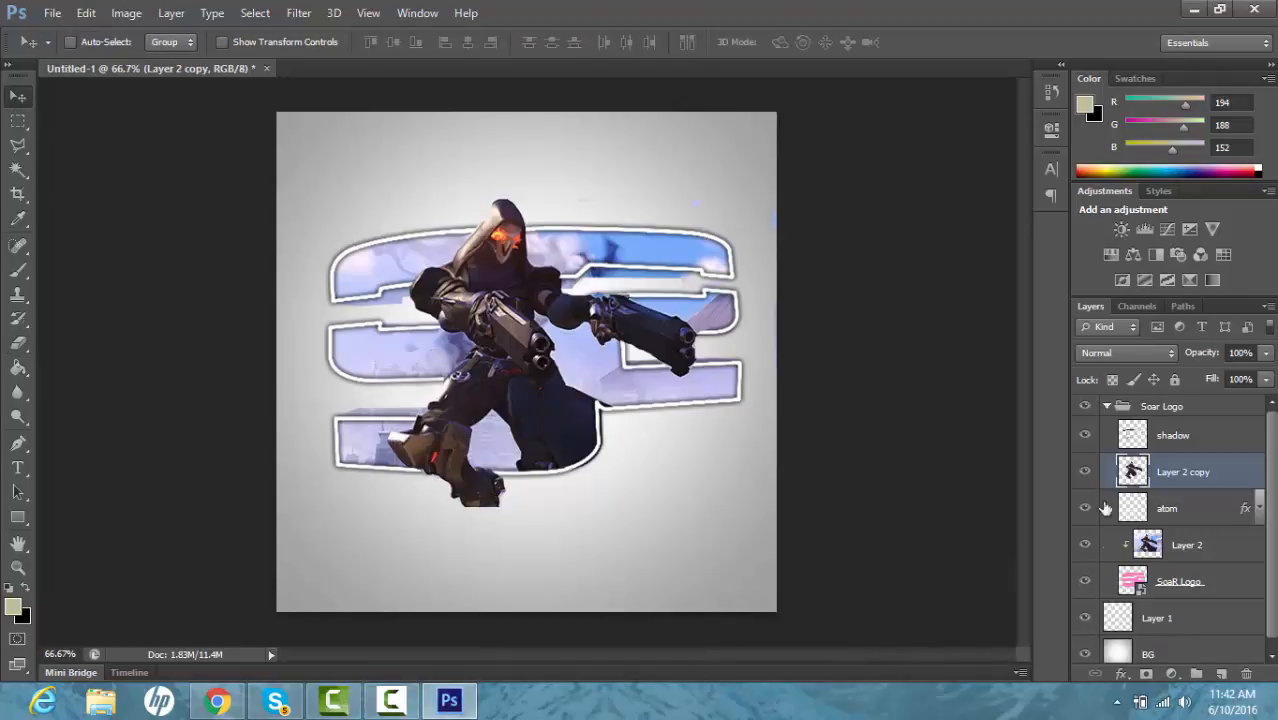
{"action": "left_click", "coordinate": [1153, 440]}
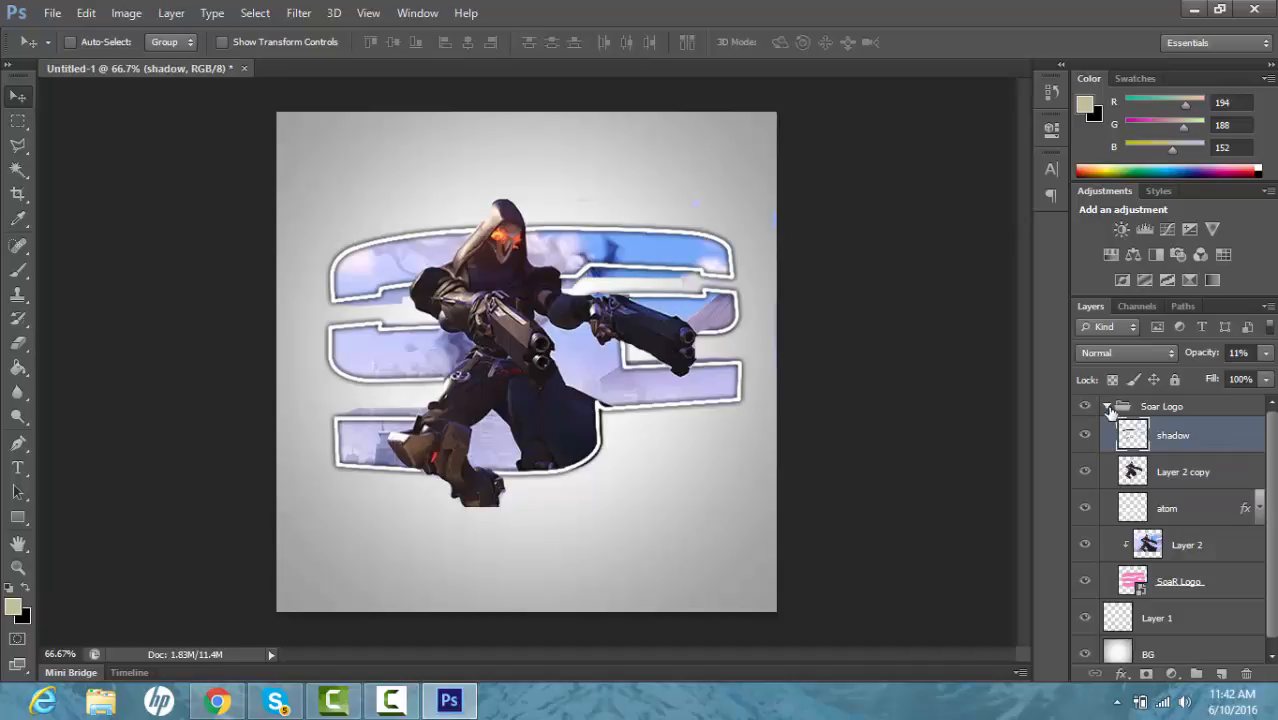
{"action": "left_click", "coordinate": [1107, 407]}
{"action": "left_click", "coordinate": [1222, 673]}
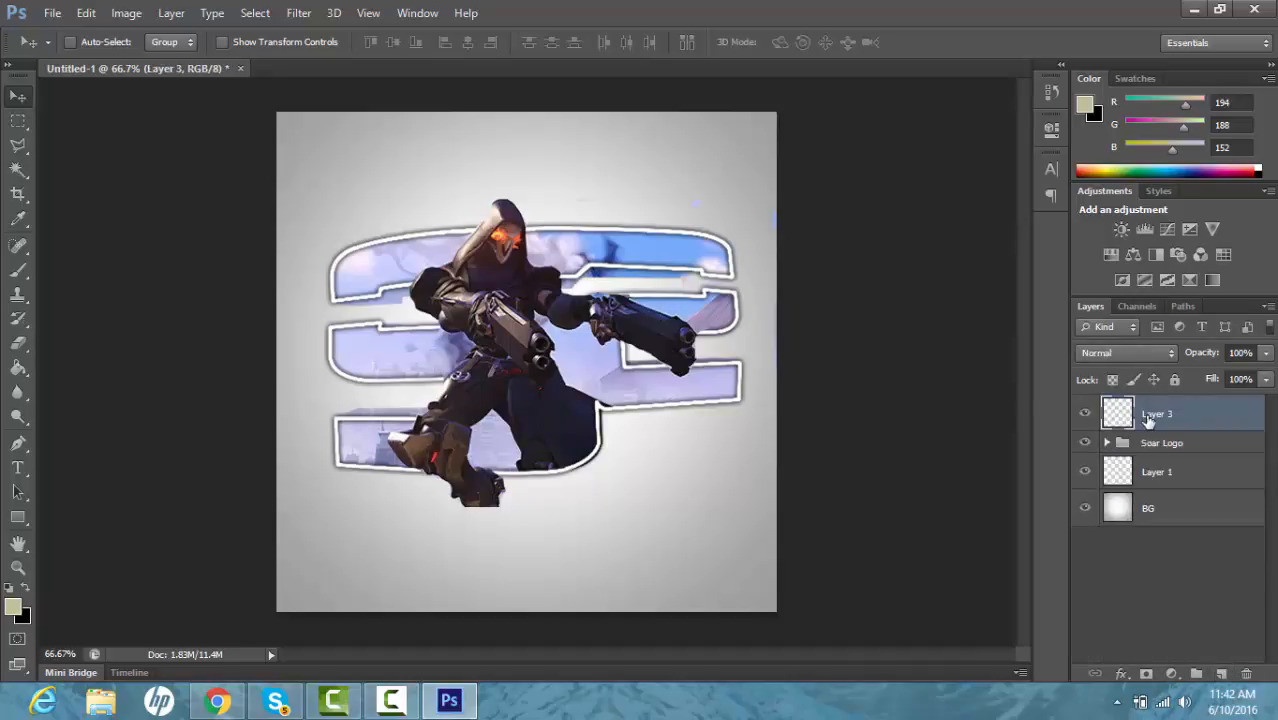
{"action": "key", "text": "Delete"}
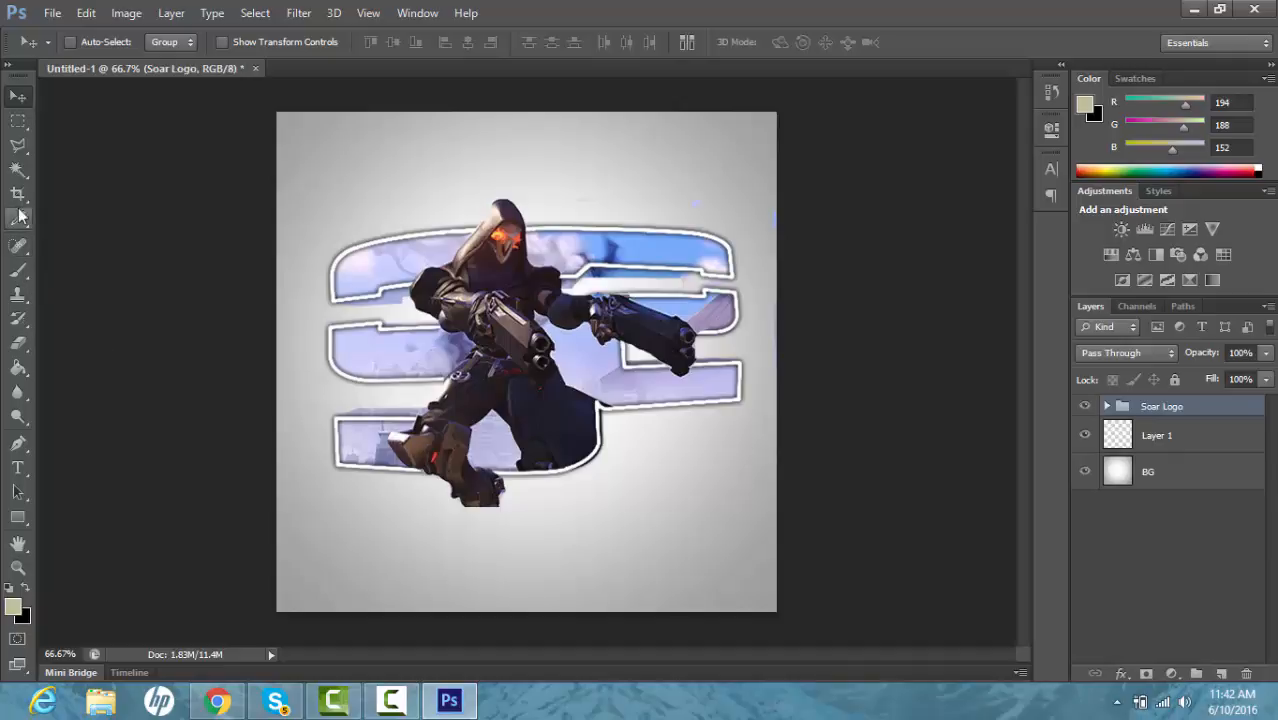
Step: Add the text "TEXT" below the logo in BigNoodleTitling at 60 pt
{"action": "left_click", "coordinate": [17, 467]}
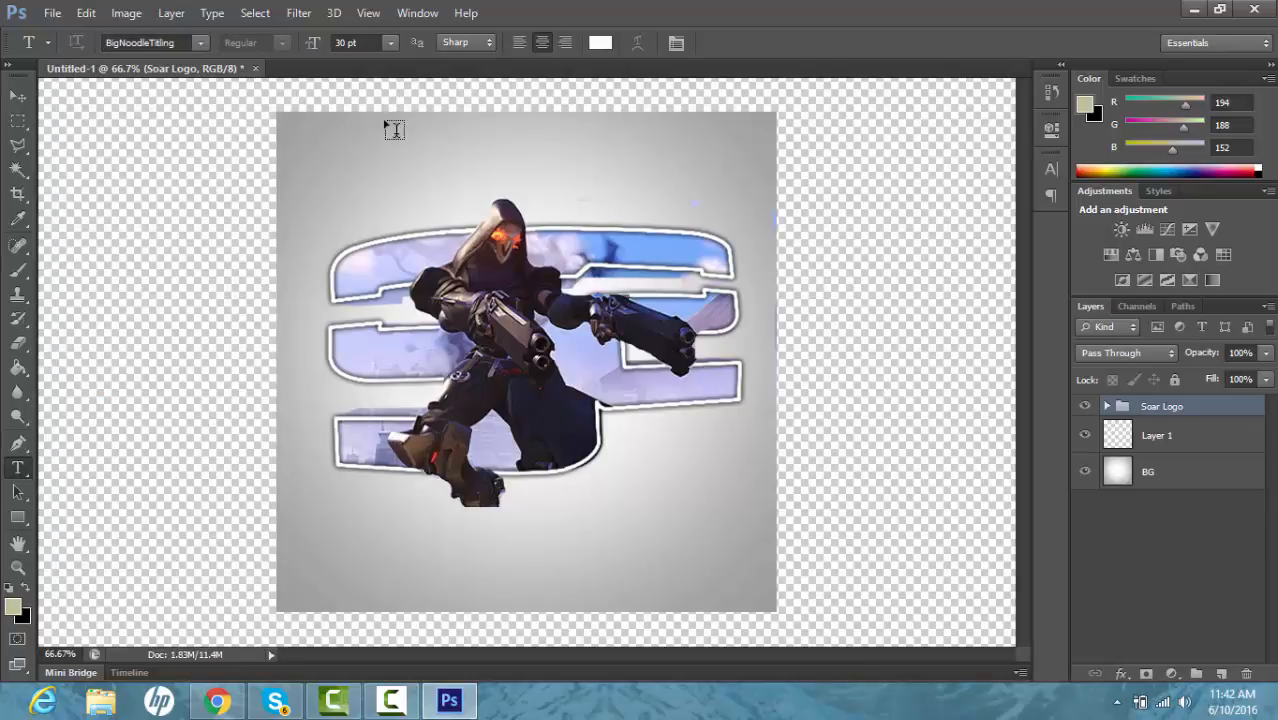
{"action": "left_click", "coordinate": [392, 42]}
{"action": "left_click", "coordinate": [385, 343]}
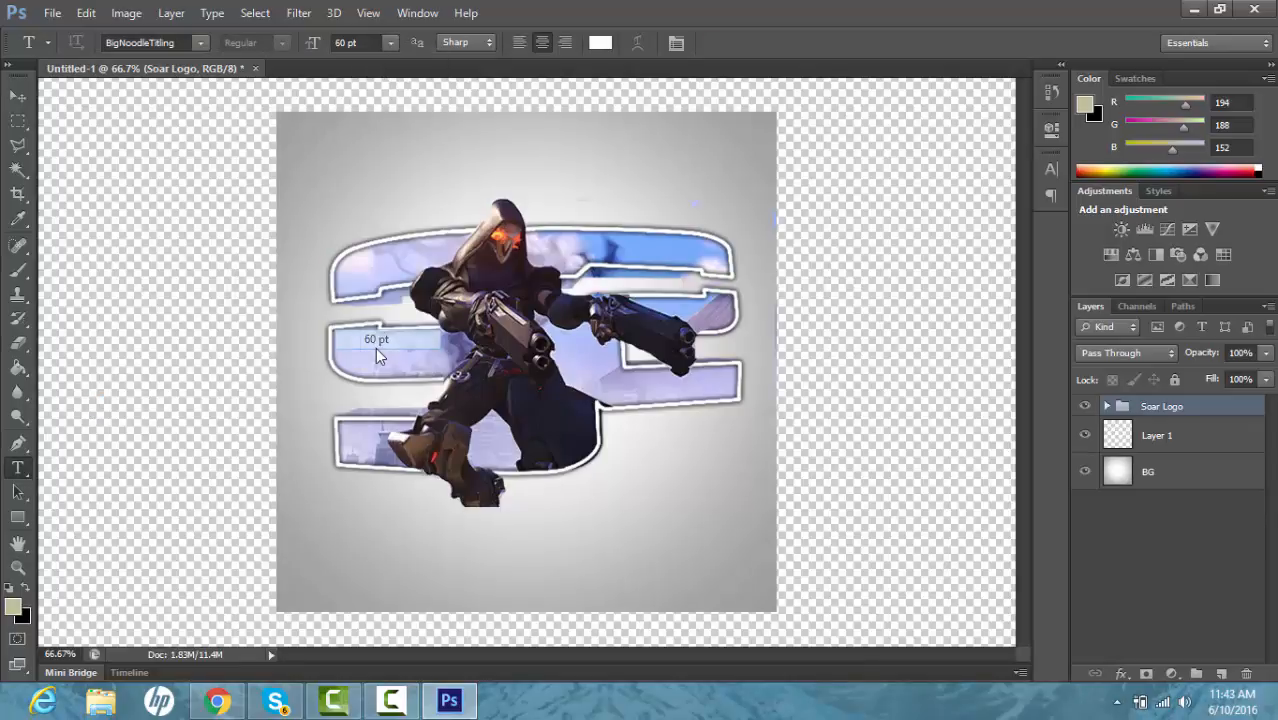
{"action": "left_click", "coordinate": [586, 572]}
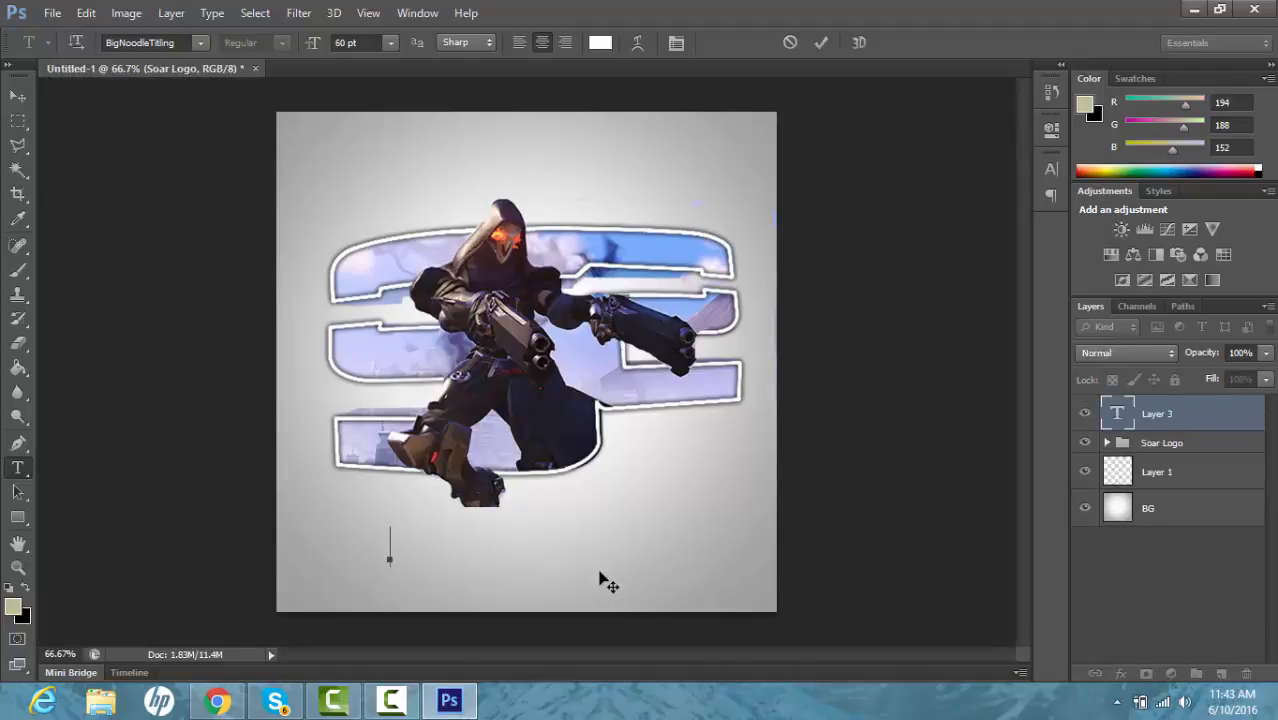
{"action": "left_click_drag", "start_coordinate": [599, 571], "coordinate": [656, 581]}
{"action": "type", "text": "TEXT"}
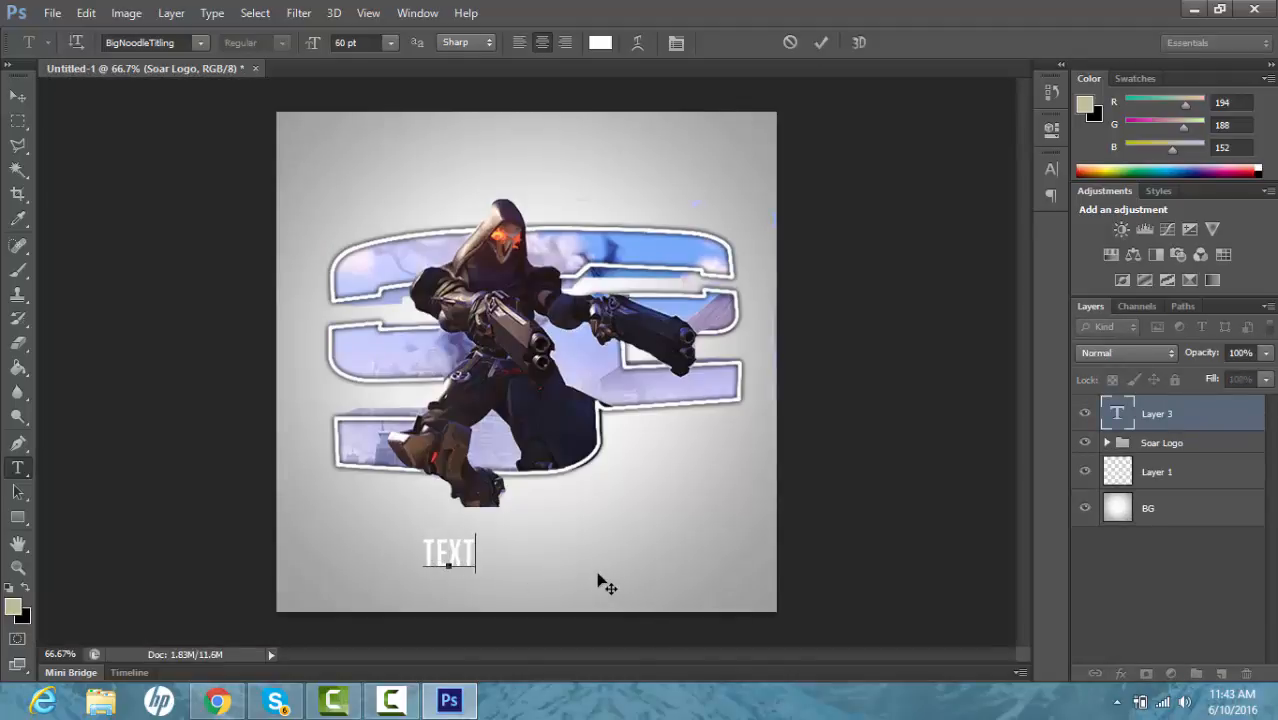
Step: Set the text's font size to 150 pt and move it to the horizontal centre just below the character
{"action": "key", "text": "shift+Left"}
{"action": "key", "text": "shift+Left"}
{"action": "key", "text": "shift+Left"}
{"action": "key", "text": "shift+Left"}
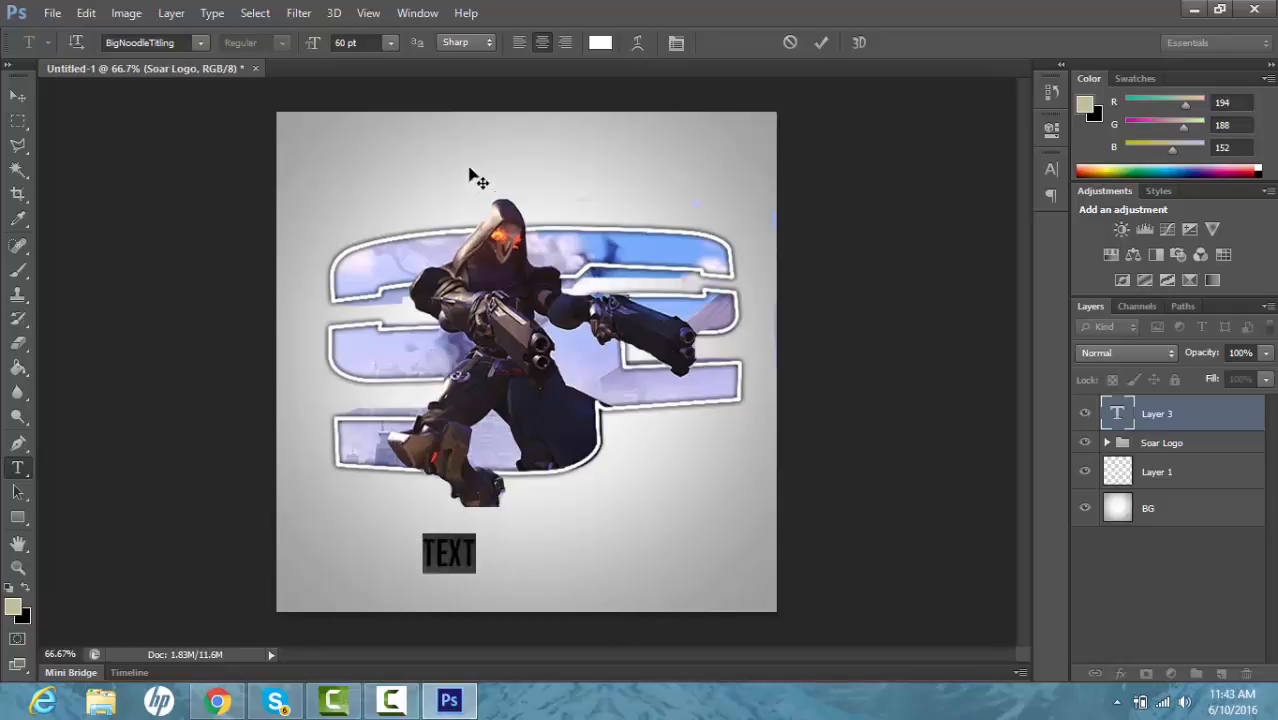
{"action": "left_click", "coordinate": [372, 41]}
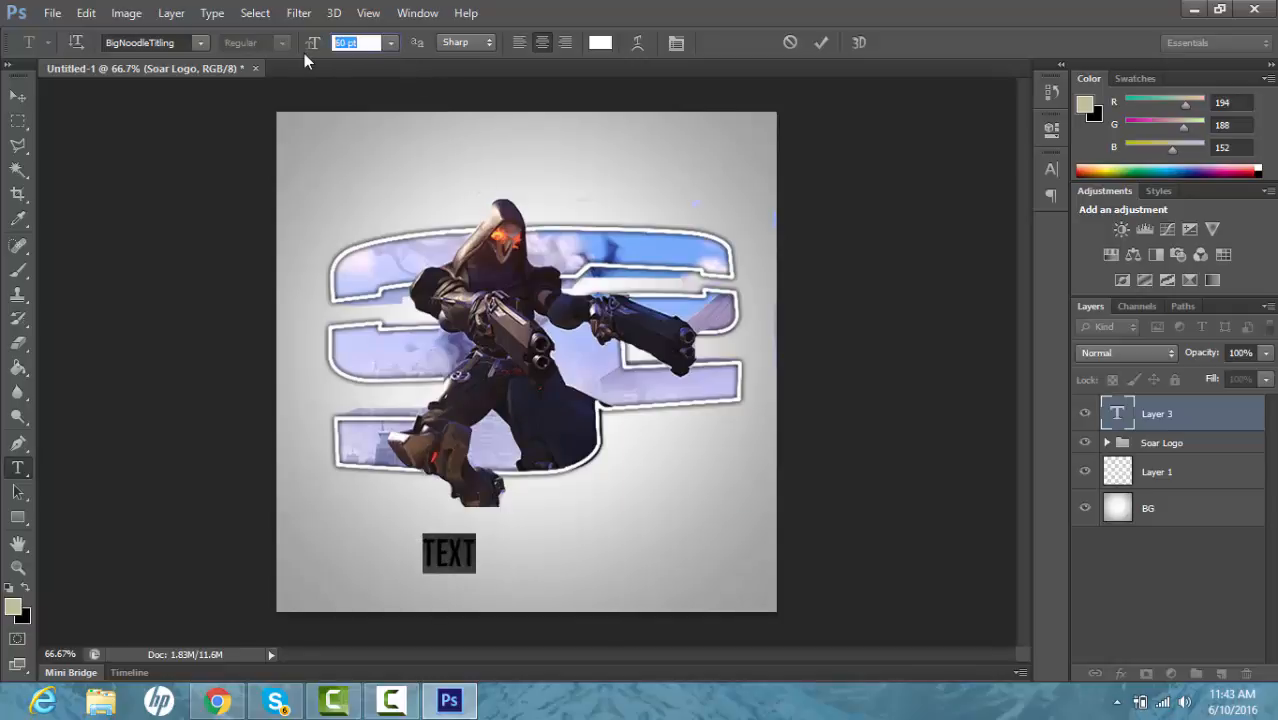
{"action": "type", "text": "150"}
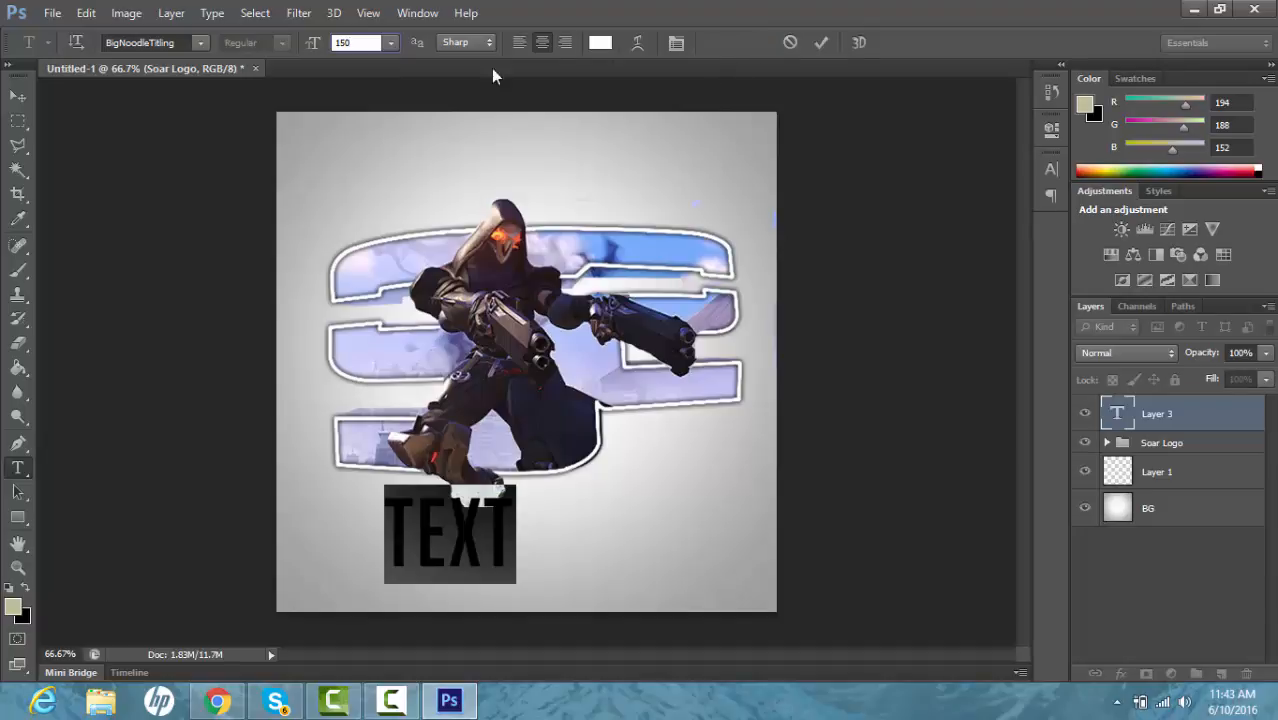
{"action": "key", "text": "Return"}
{"action": "left_click", "coordinate": [821, 43]}
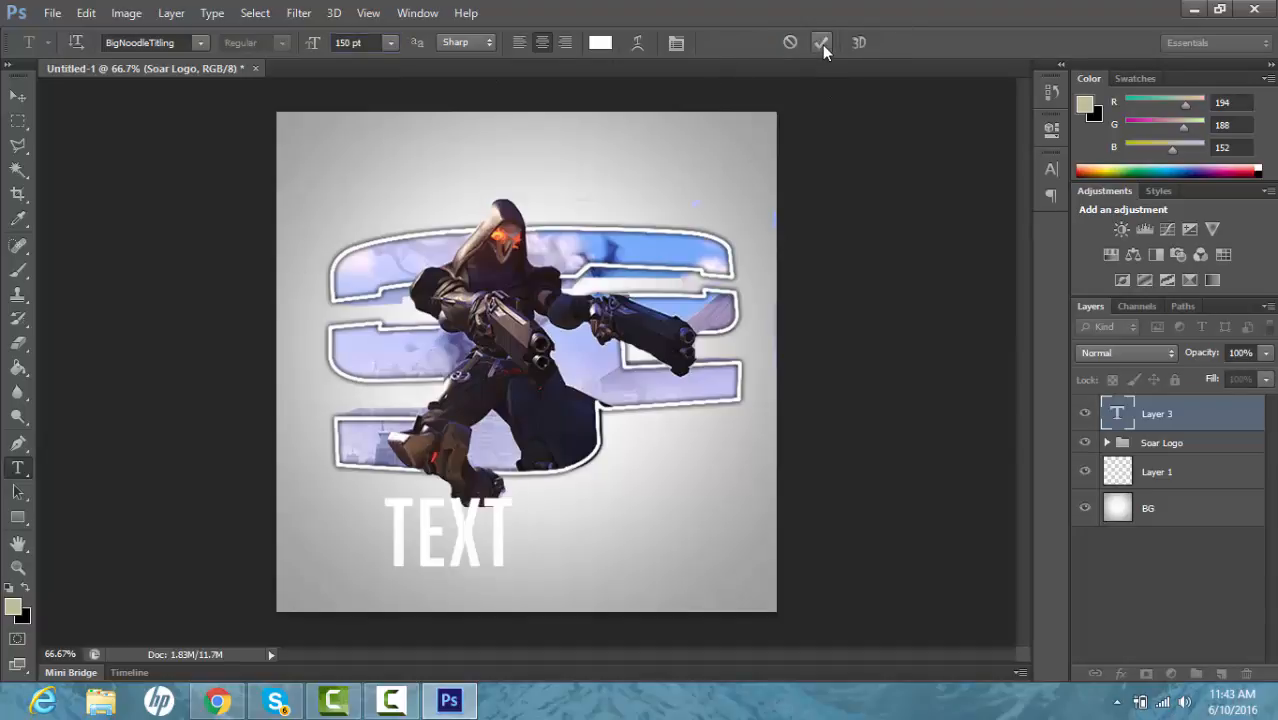
{"action": "left_click", "coordinate": [17, 95]}
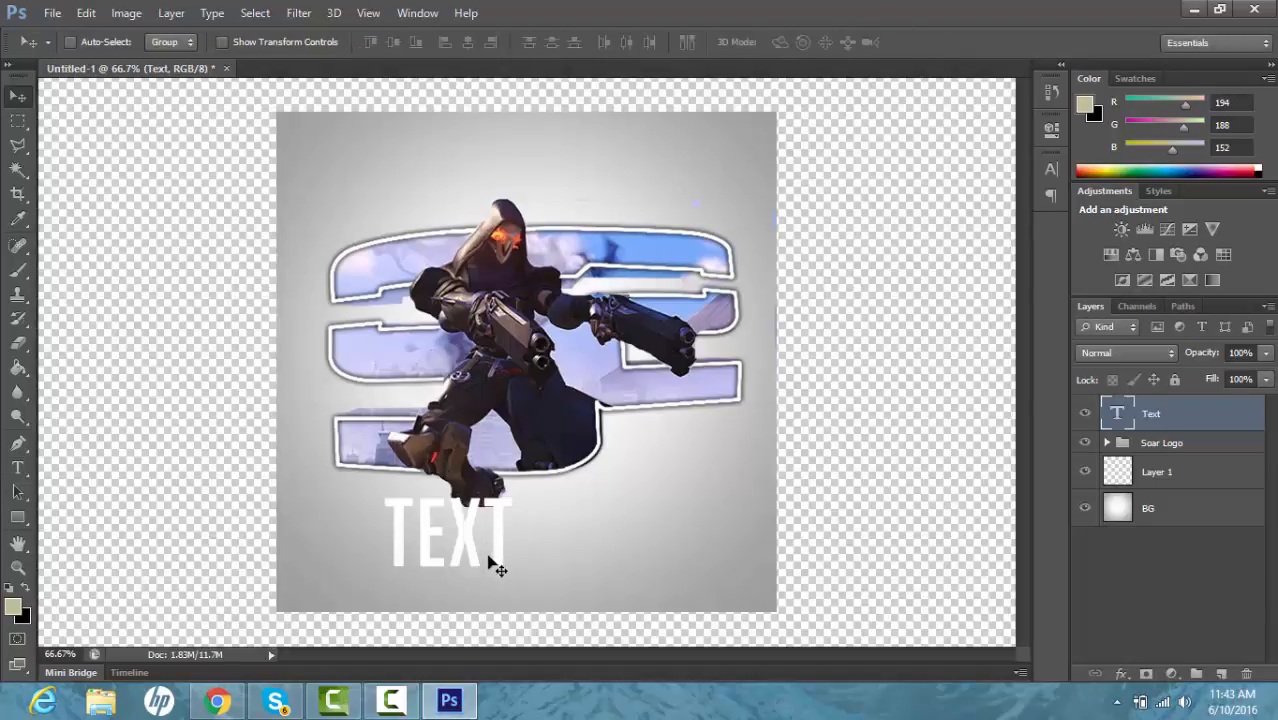
{"action": "left_click_drag", "start_coordinate": [489, 558], "coordinate": [555, 579]}
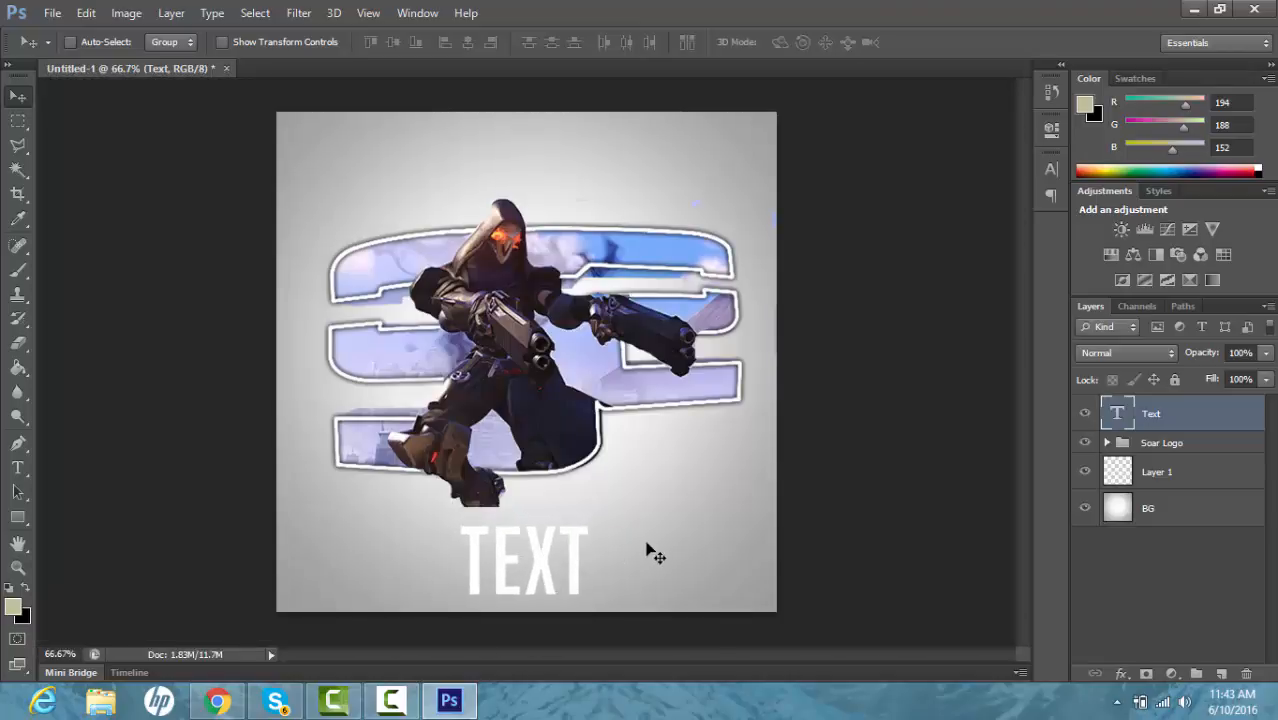
Step: Add a 3 px black outside Stroke layer style to the Text layer
{"action": "double_click", "coordinate": [1252, 420]}
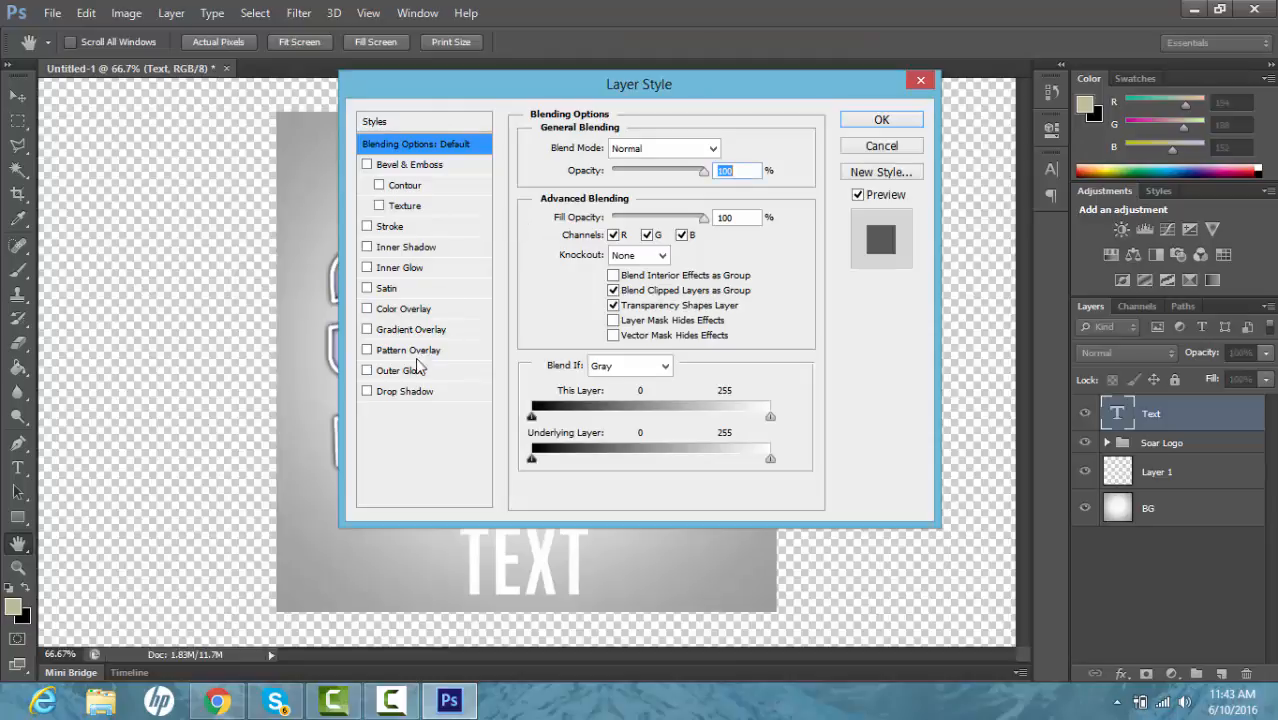
{"action": "left_click", "coordinate": [386, 230]}
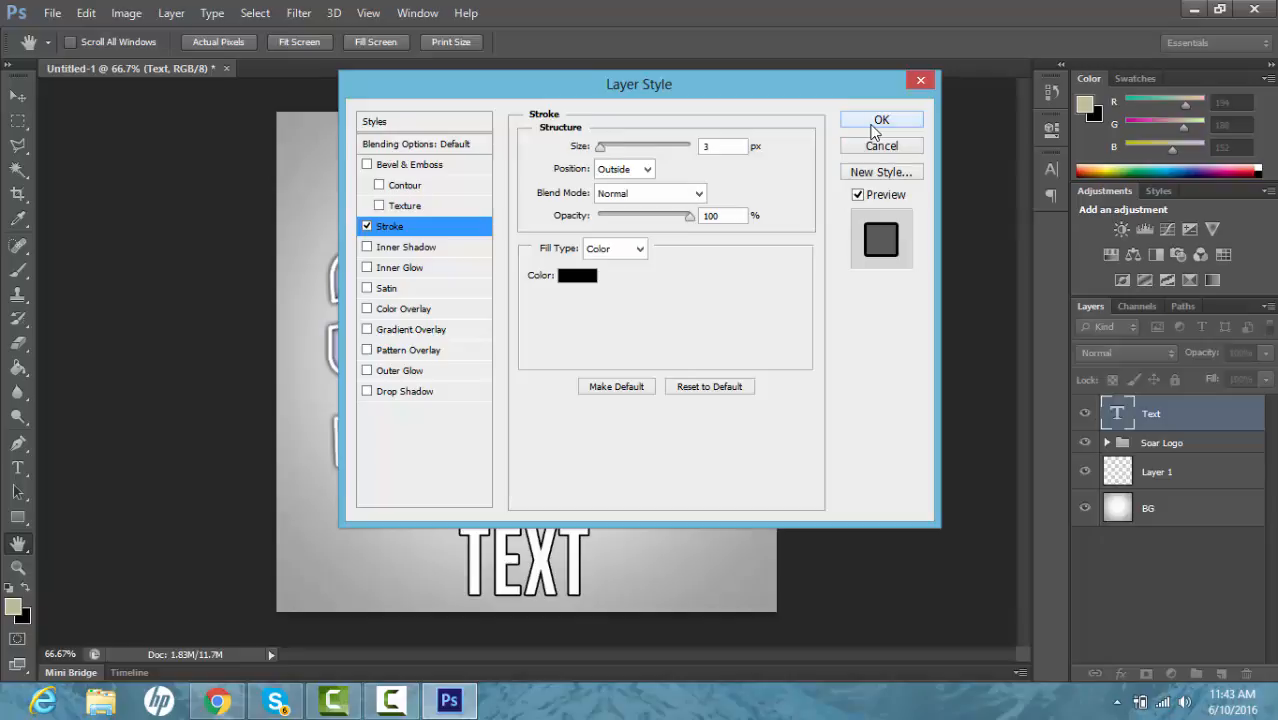
{"action": "left_click", "coordinate": [877, 124]}
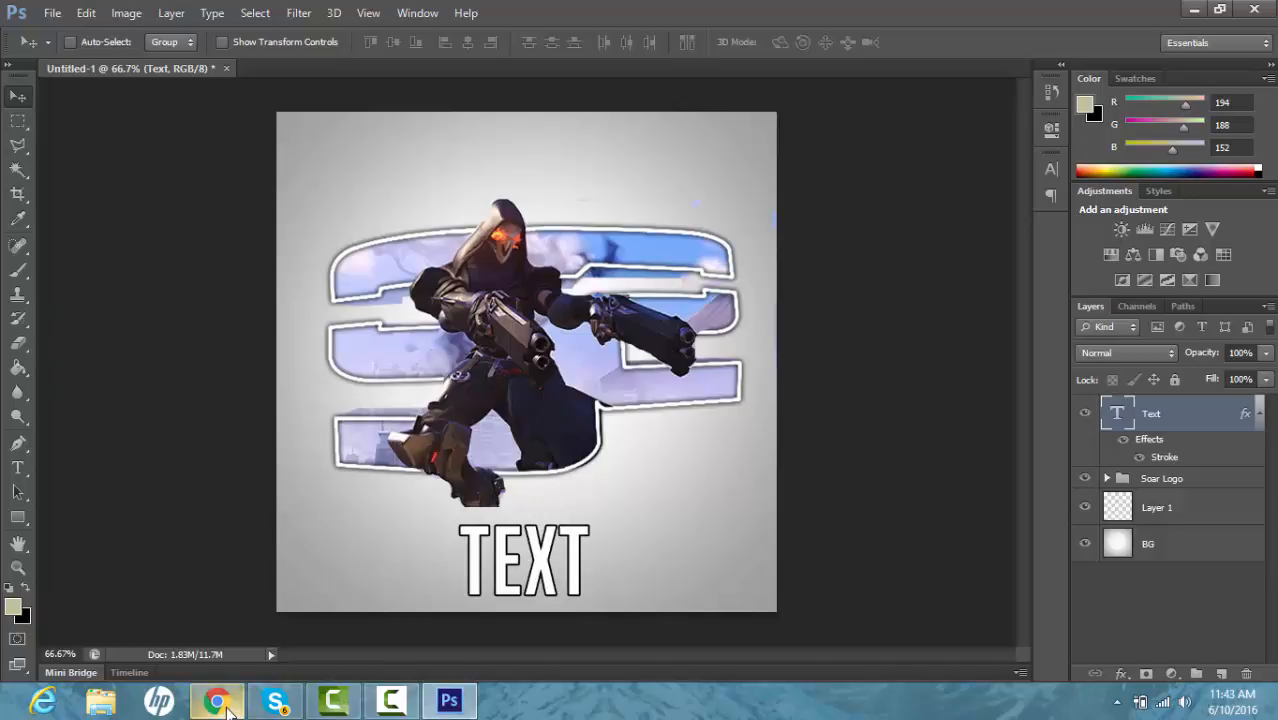
Step: Switch to Chrome, copy the hooded gunman image, and paste it into the Photoshop logo document above the Text layer
{"action": "mouse_move", "coordinate": [228, 708]}
{"action": "left_click", "coordinate": [297, 580]}
{"action": "right_click", "coordinate": [400, 155]}
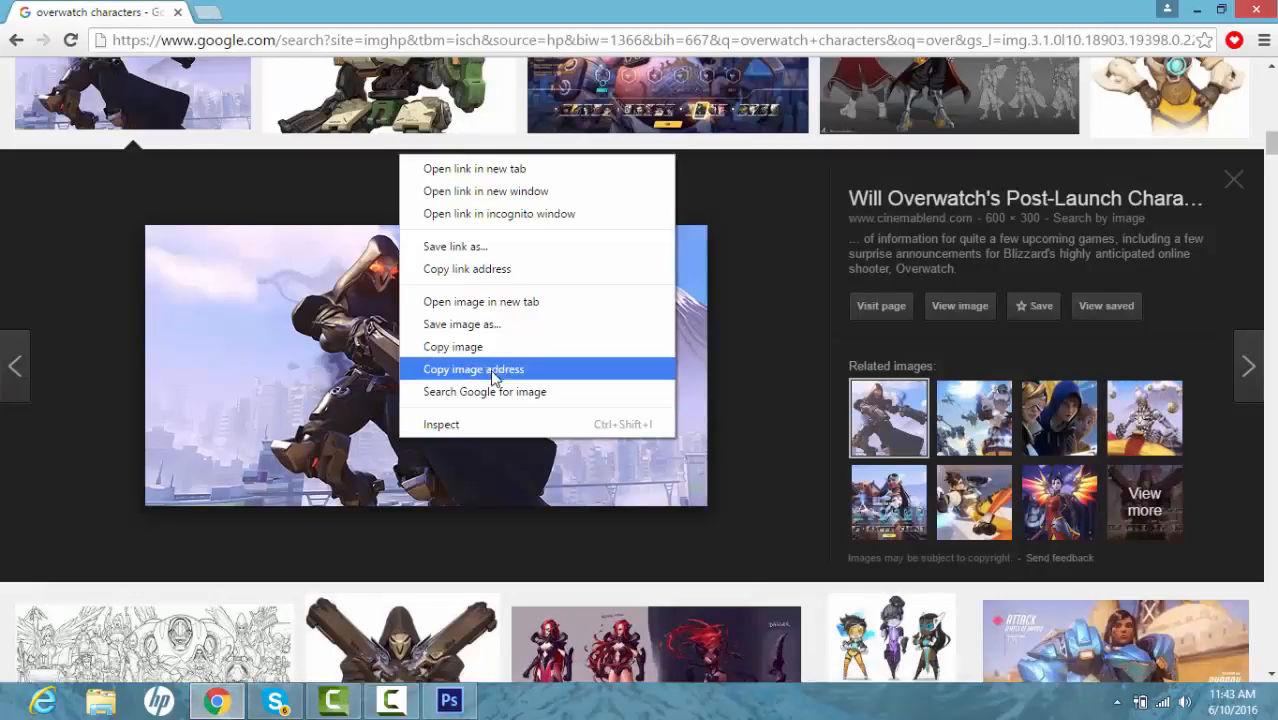
{"action": "left_click", "coordinate": [468, 348]}
{"action": "left_click", "coordinate": [449, 700]}
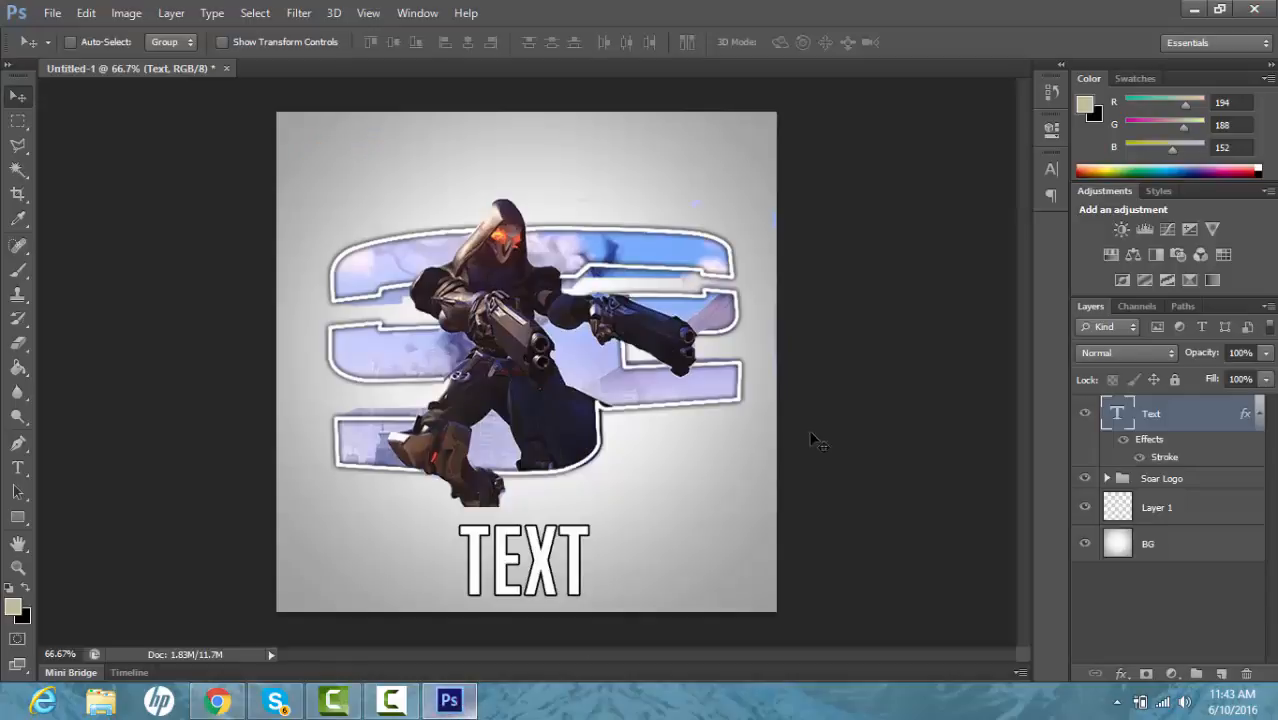
{"action": "key", "text": "ctrl+v"}
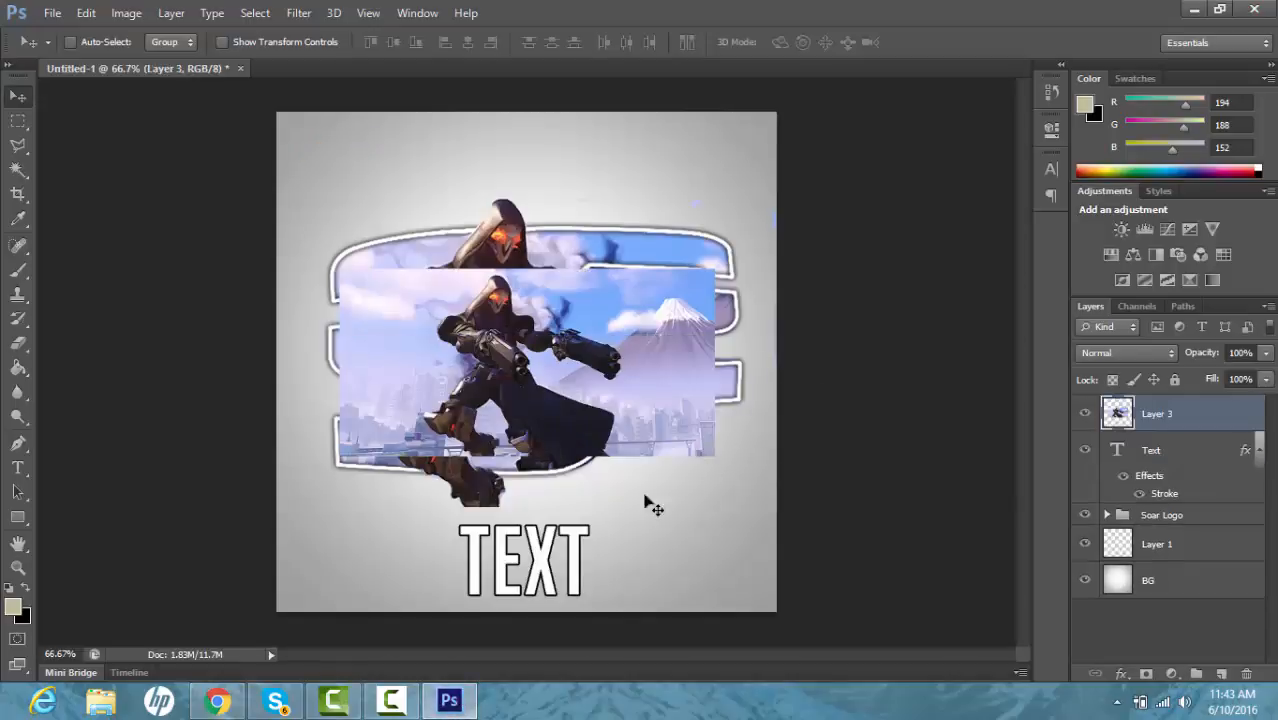
Step: Clip the pasted image to the Text layer and position it so the sky and snowy mountain fill the letters
{"action": "left_click_drag", "start_coordinate": [626, 422], "coordinate": [556, 650]}
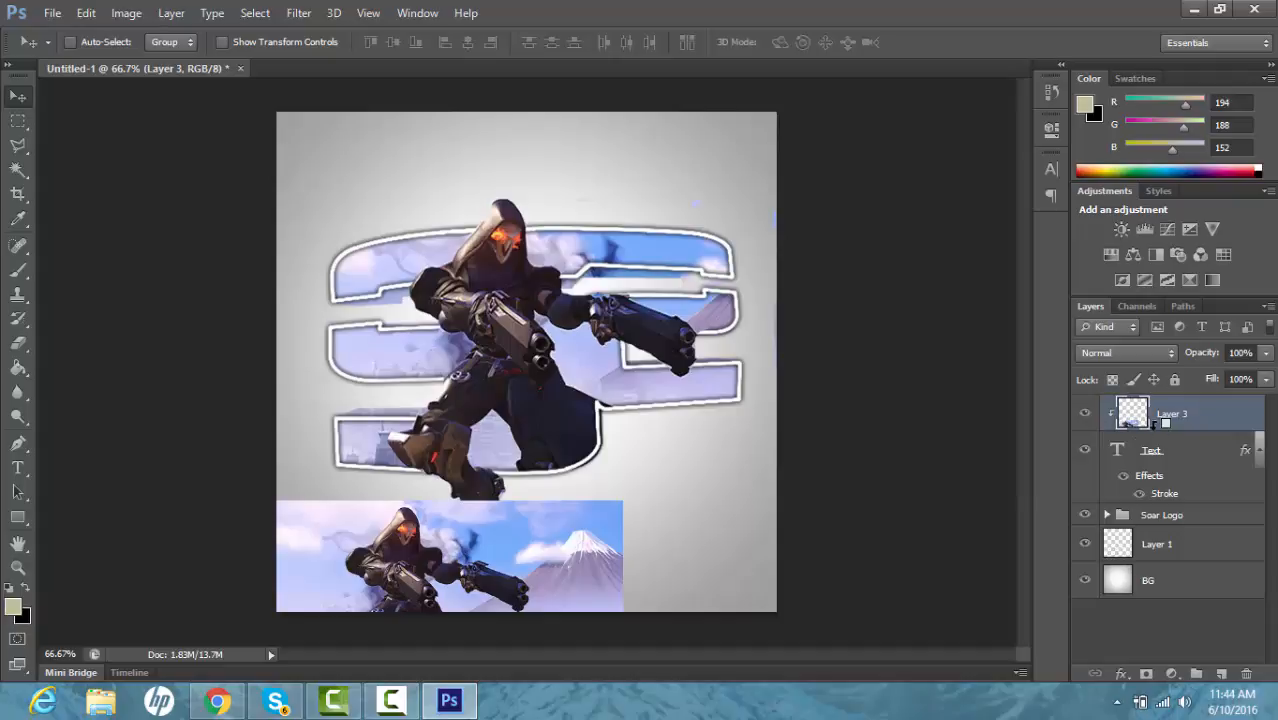
{"action": "left_click", "coordinate": [1153, 426], "text": "alt"}
{"action": "left_click_drag", "start_coordinate": [517, 563], "coordinate": [485, 578]}
{"action": "left_click_drag", "start_coordinate": [574, 586], "coordinate": [562, 590]}
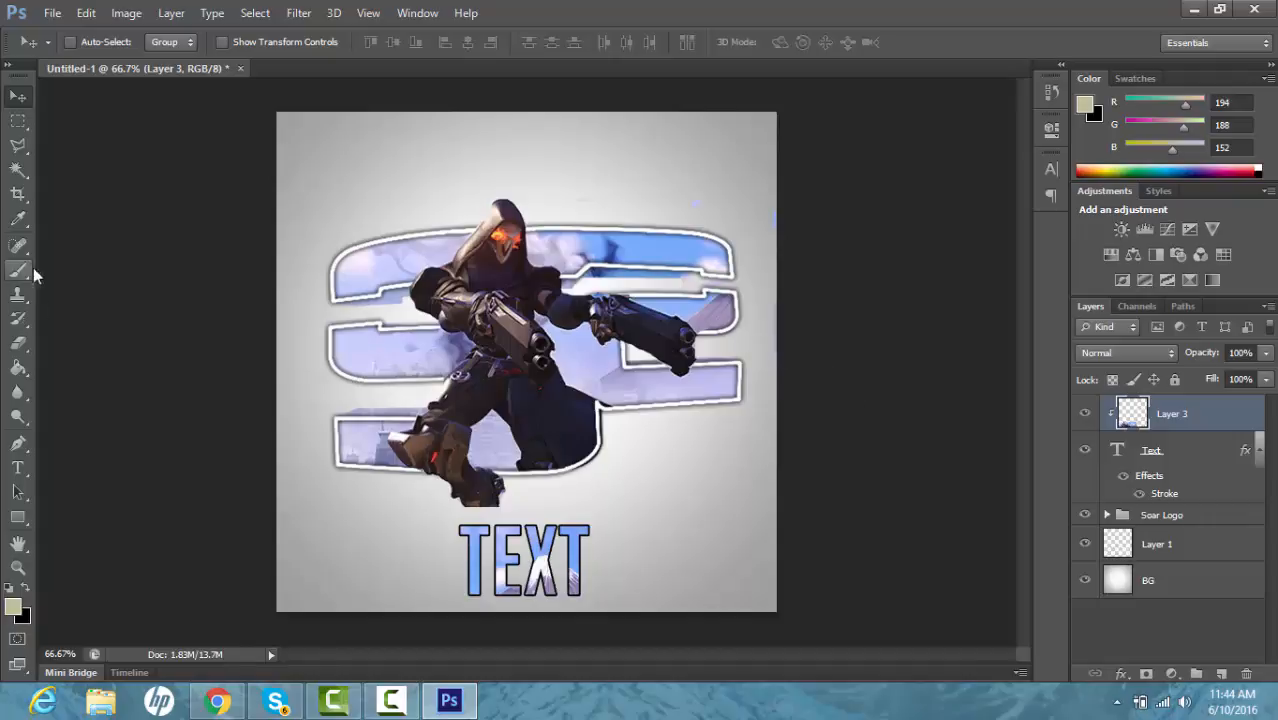
Step: Expand the Soar Logo group and paste the copied gunman image directly above the Layer 2 copy layer
{"action": "left_click", "coordinate": [1107, 515]}
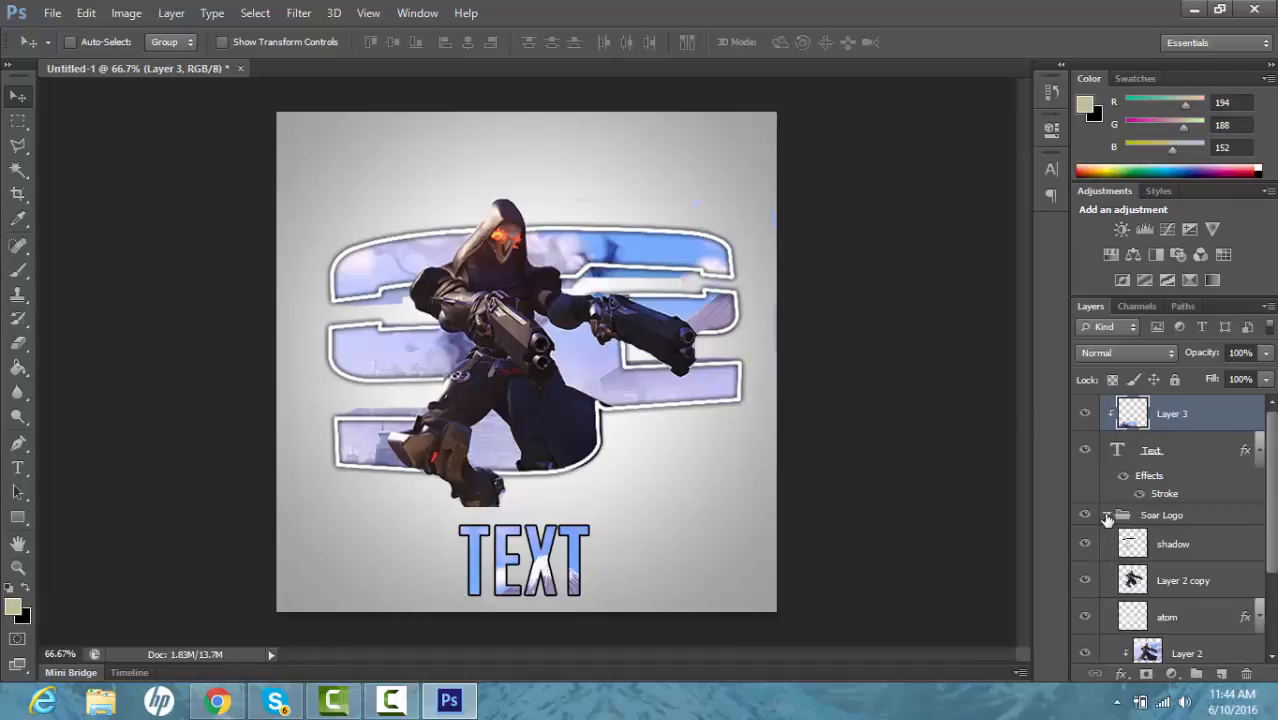
{"action": "left_click", "coordinate": [1182, 582]}
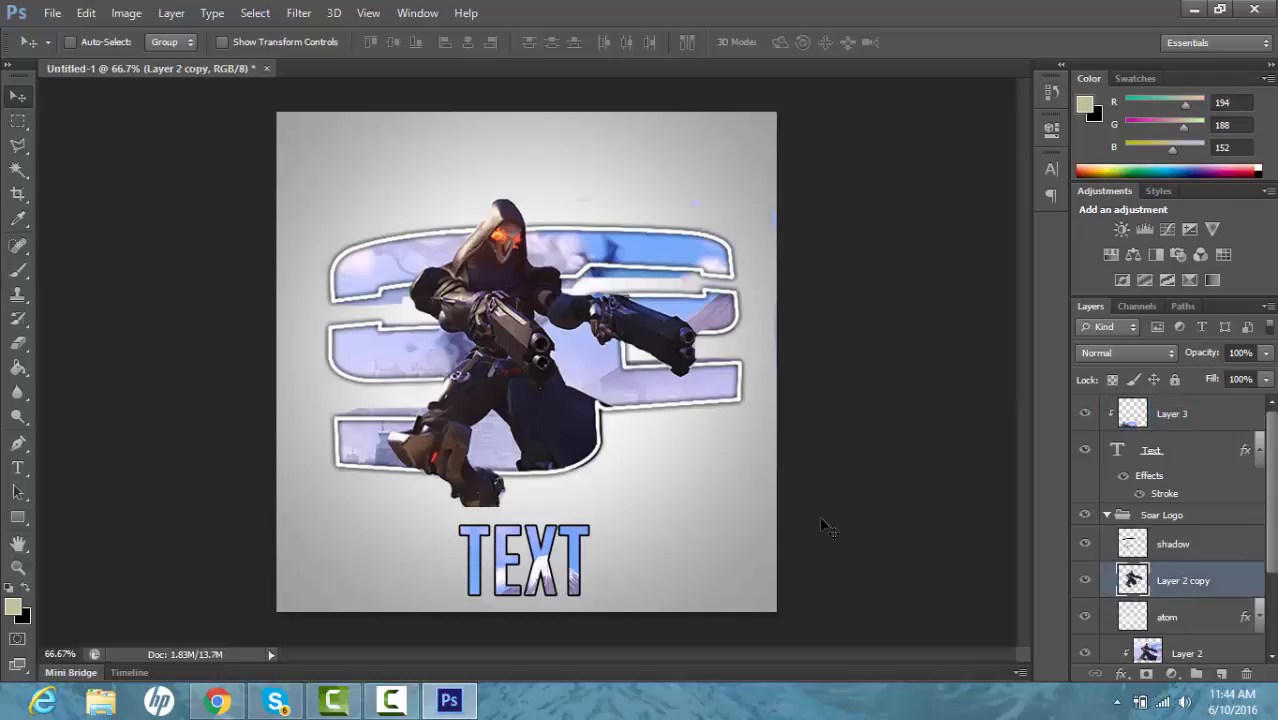
{"action": "left_click", "coordinate": [18, 343]}
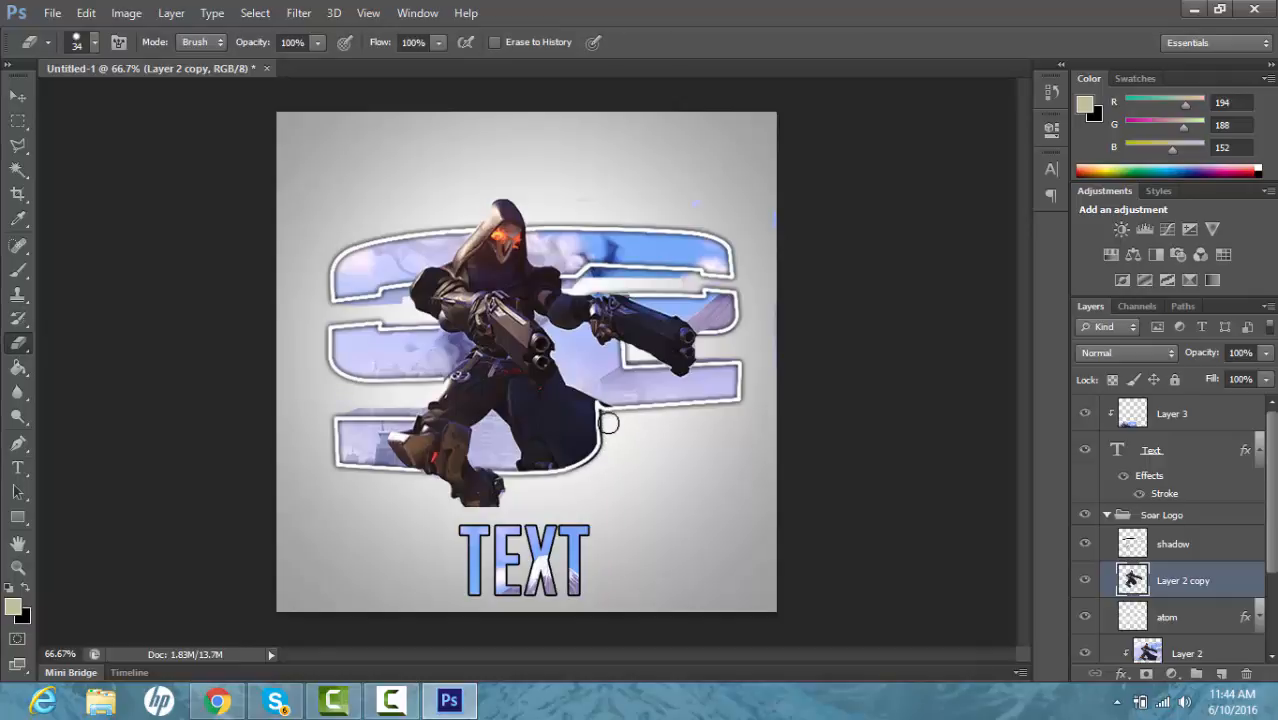
{"action": "left_click", "coordinate": [18, 96]}
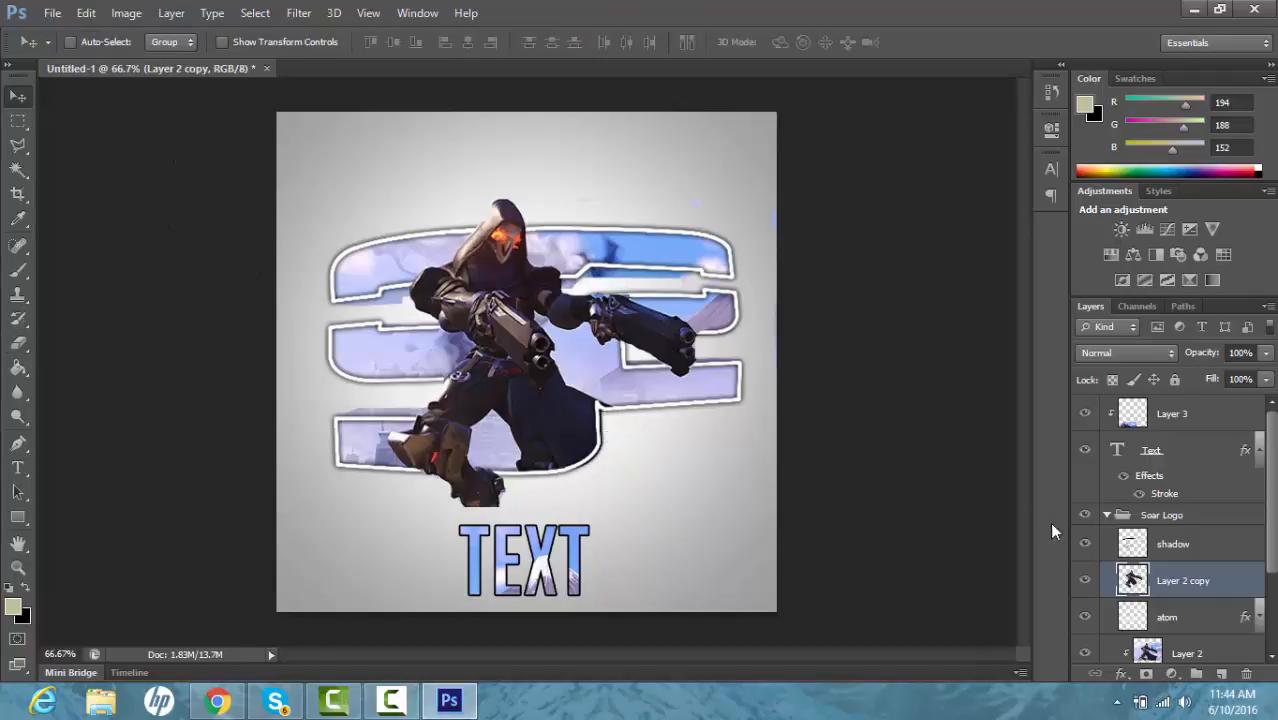
{"action": "left_click", "coordinate": [1162, 546]}
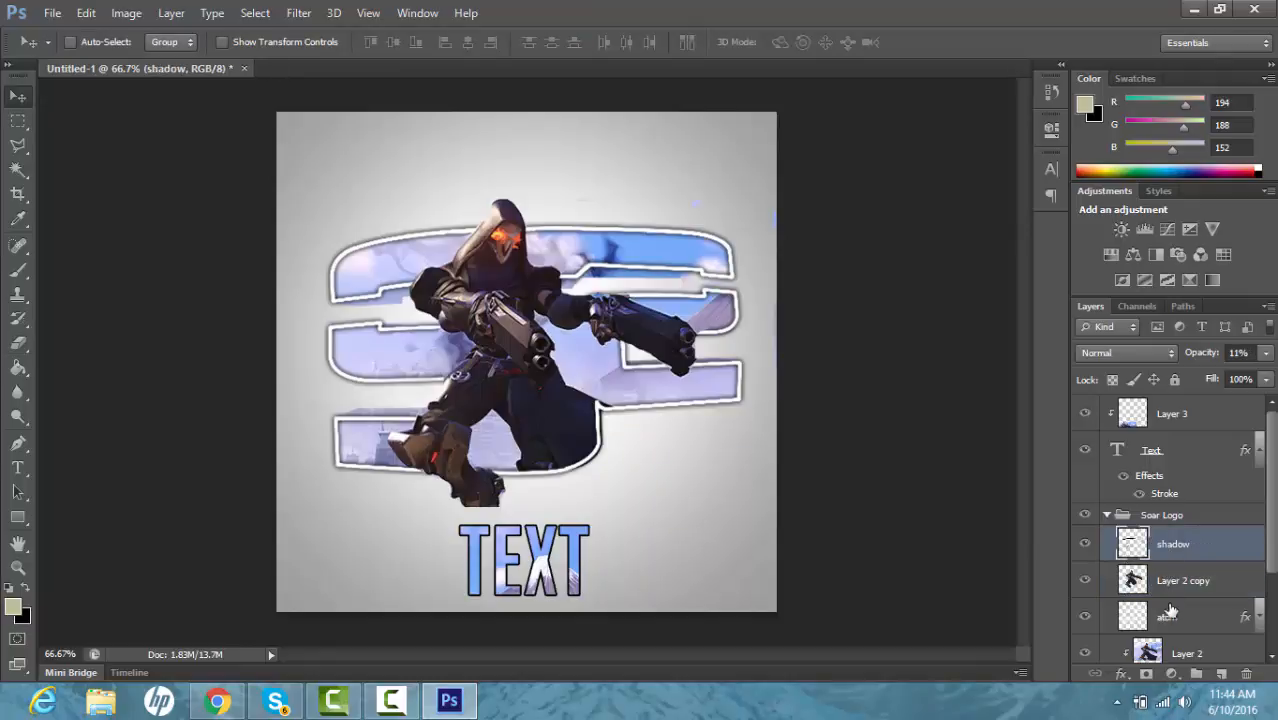
{"action": "left_click", "coordinate": [1168, 612]}
{"action": "left_click", "coordinate": [1170, 584]}
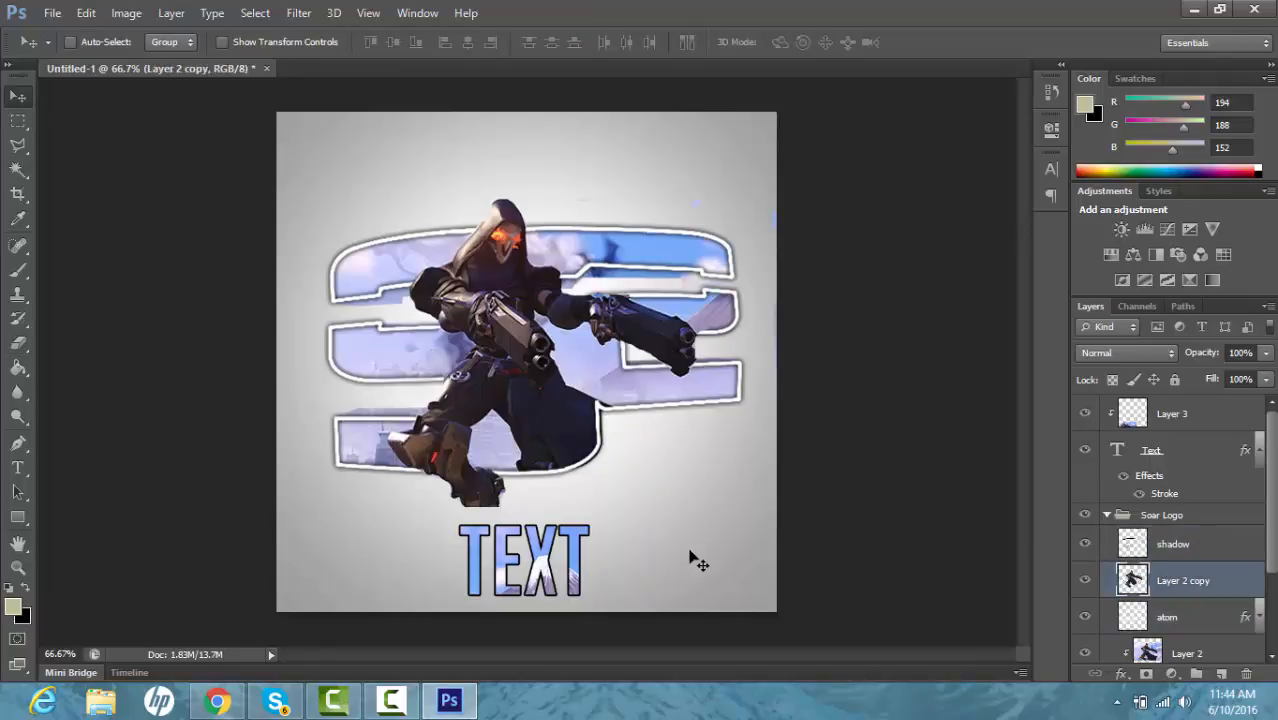
{"action": "key", "text": "ctrl+v"}
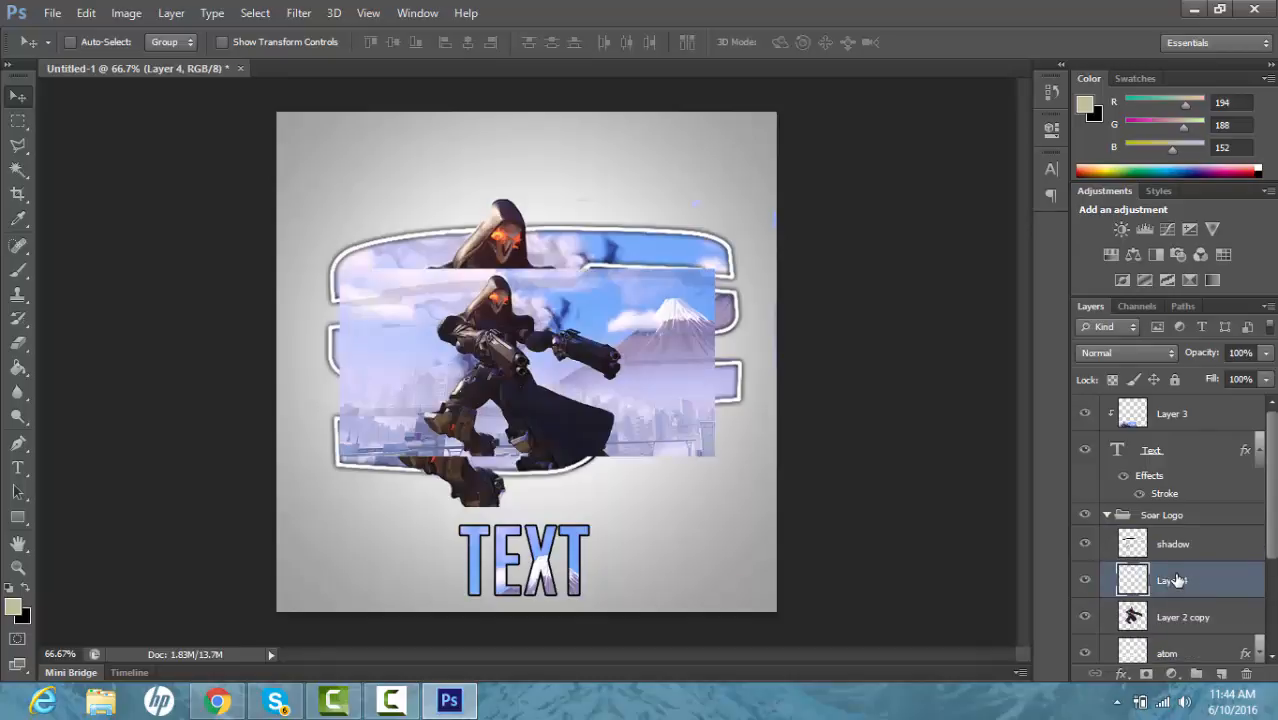
Step: Move the pasted image below Layer 2 copy and clip it to the atom layer
{"action": "scroll", "coordinate": [1220, 529], "scroll_direction": "down", "scroll_amount": 2}
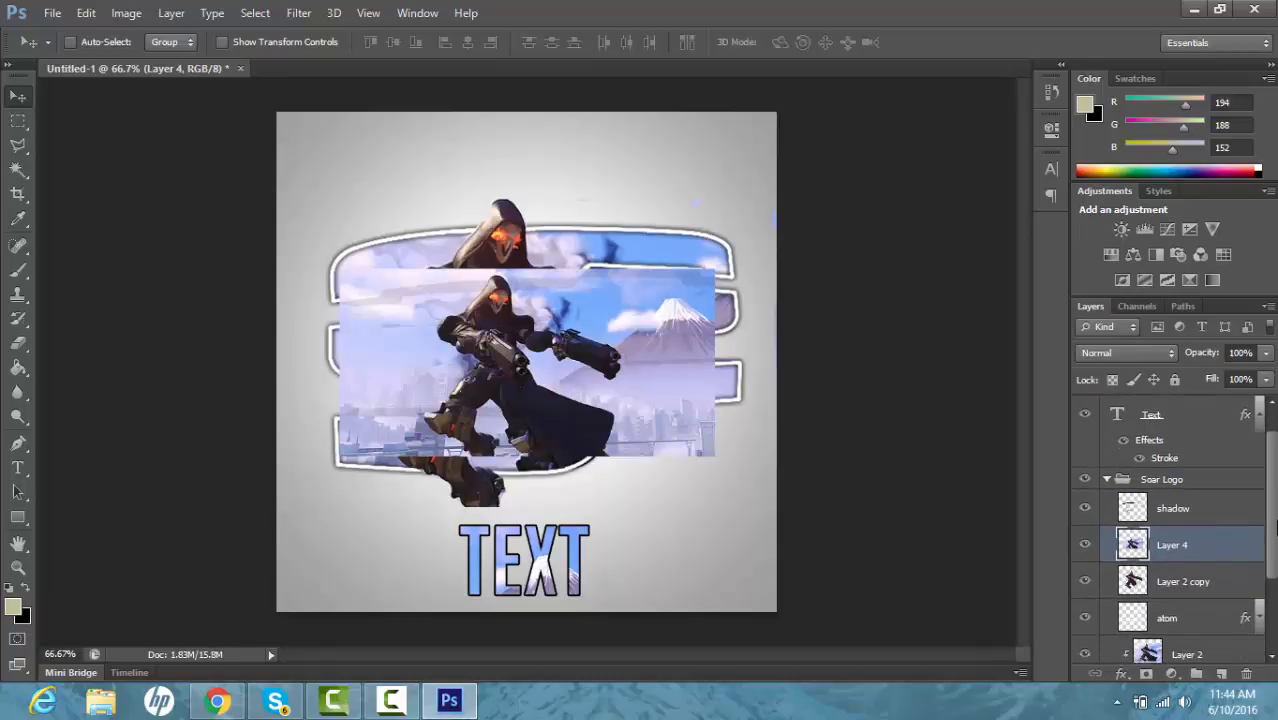
{"action": "left_click_drag", "start_coordinate": [1218, 533], "coordinate": [1205, 578]}
{"action": "left_click", "coordinate": [1190, 580], "text": "alt"}
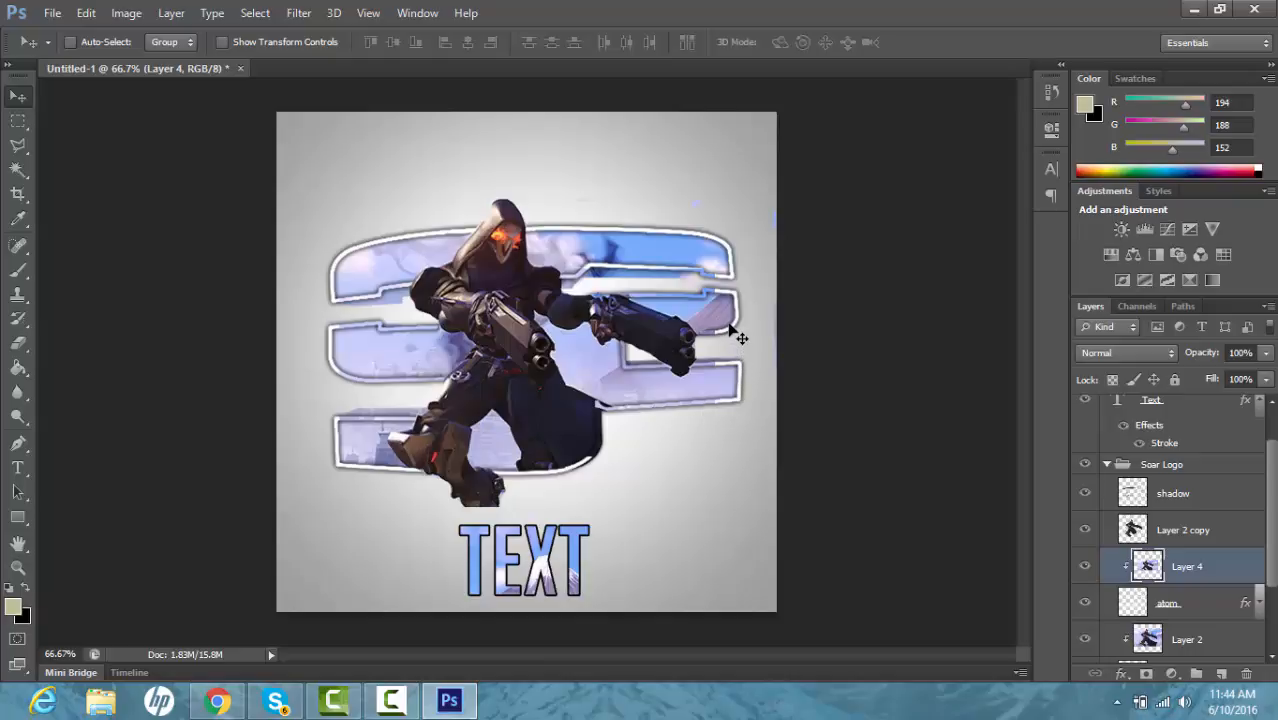
Step: Enlarge the clipped image to about 331% width and 294% height and position it so sky and mountain colours fill the logo's outline
{"action": "key", "text": "ctrl+t"}
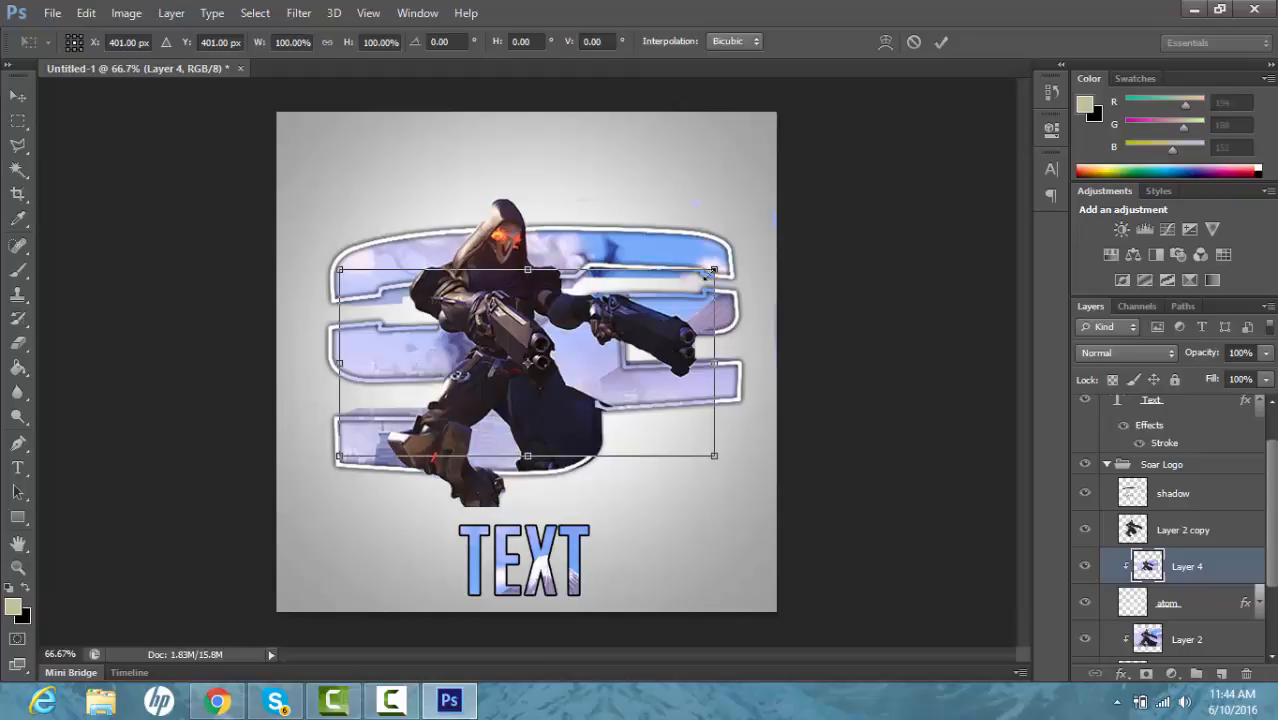
{"action": "left_click_drag", "start_coordinate": [850, 182], "coordinate": [1014, 118]}
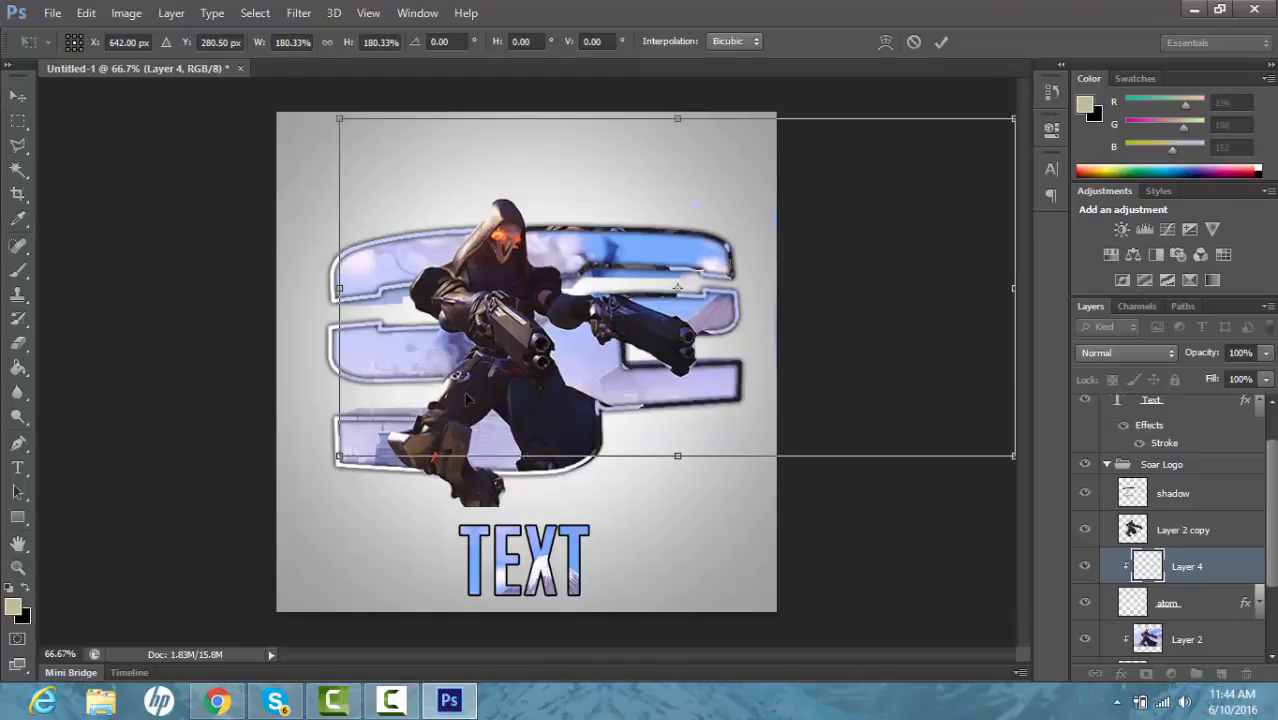
{"action": "left_click_drag", "start_coordinate": [325, 465], "coordinate": [38, 626]}
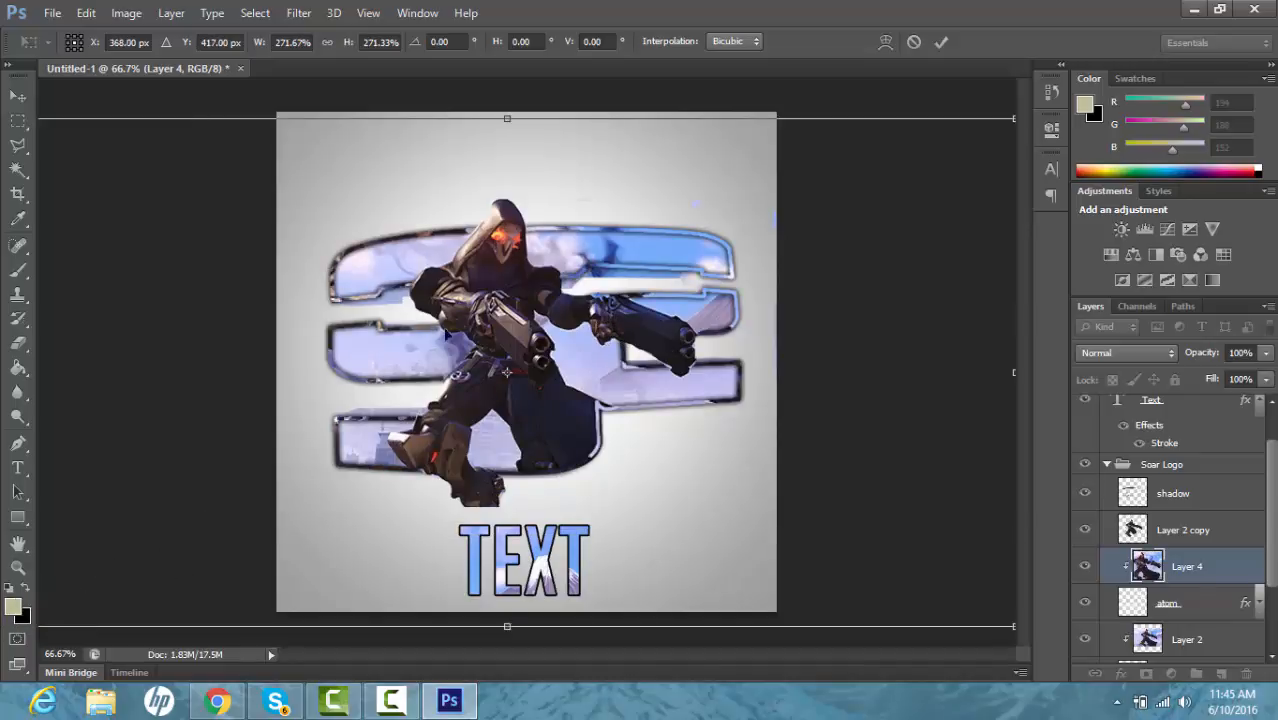
{"action": "left_click_drag", "start_coordinate": [323, 388], "coordinate": [128, 392]}
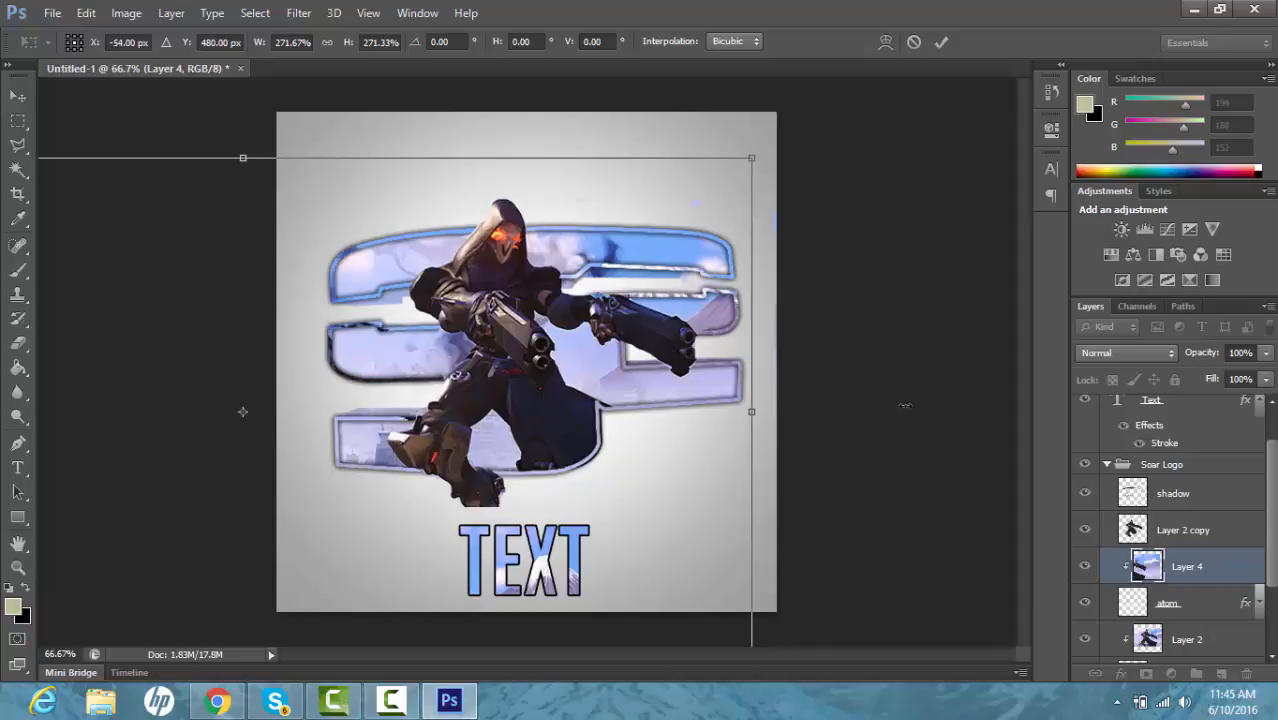
{"action": "left_click_drag", "start_coordinate": [751, 411], "coordinate": [917, 406]}
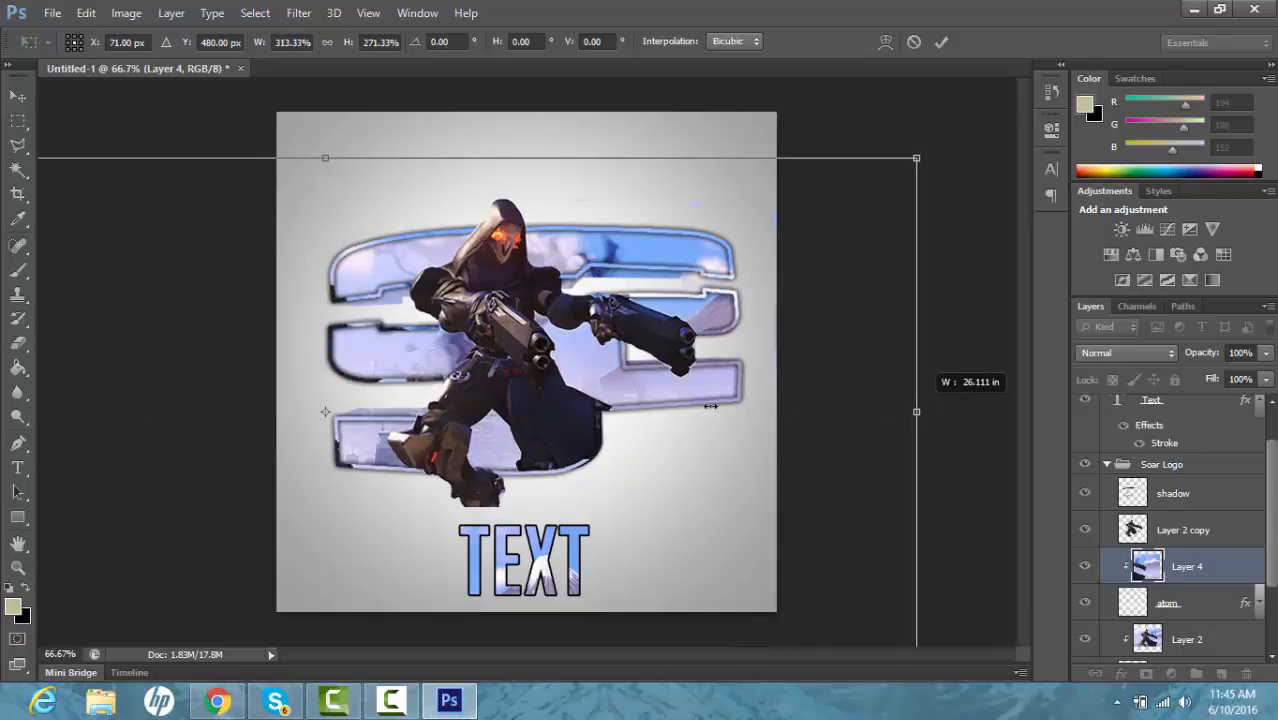
{"action": "left_click_drag", "start_coordinate": [690, 410], "coordinate": [520, 406]}
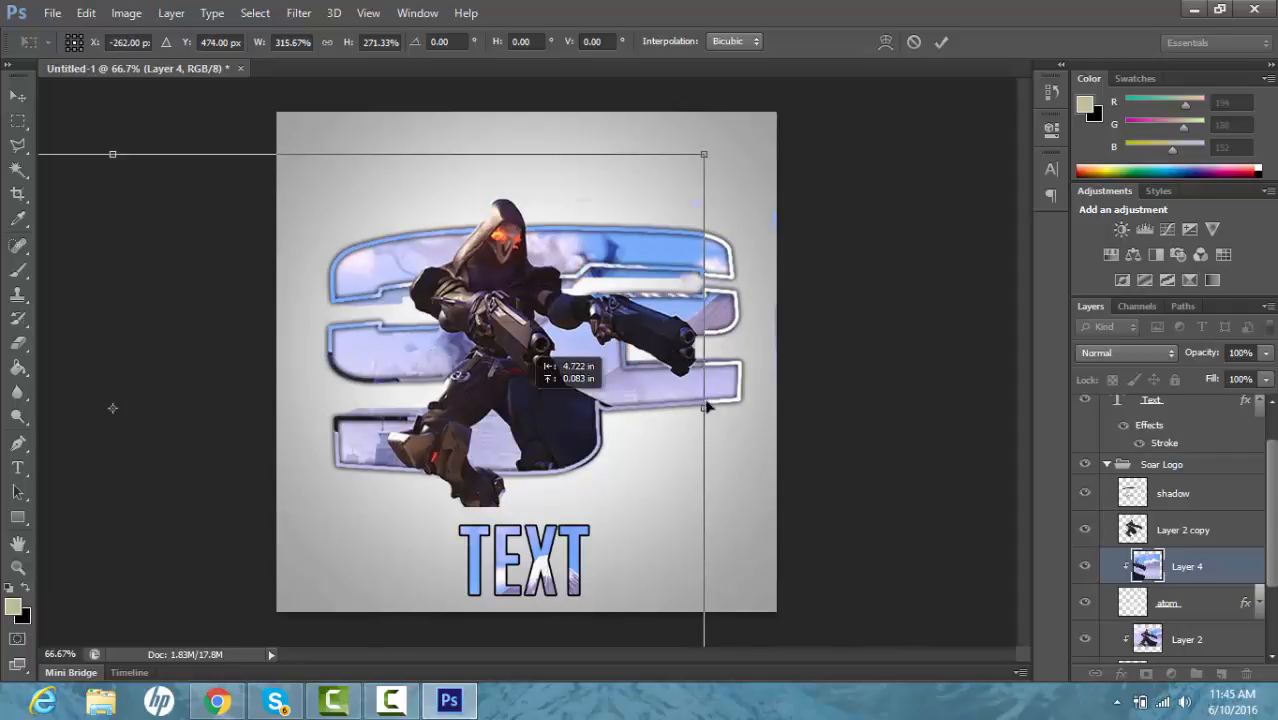
{"action": "left_click_drag", "start_coordinate": [706, 406], "coordinate": [706, 406]}
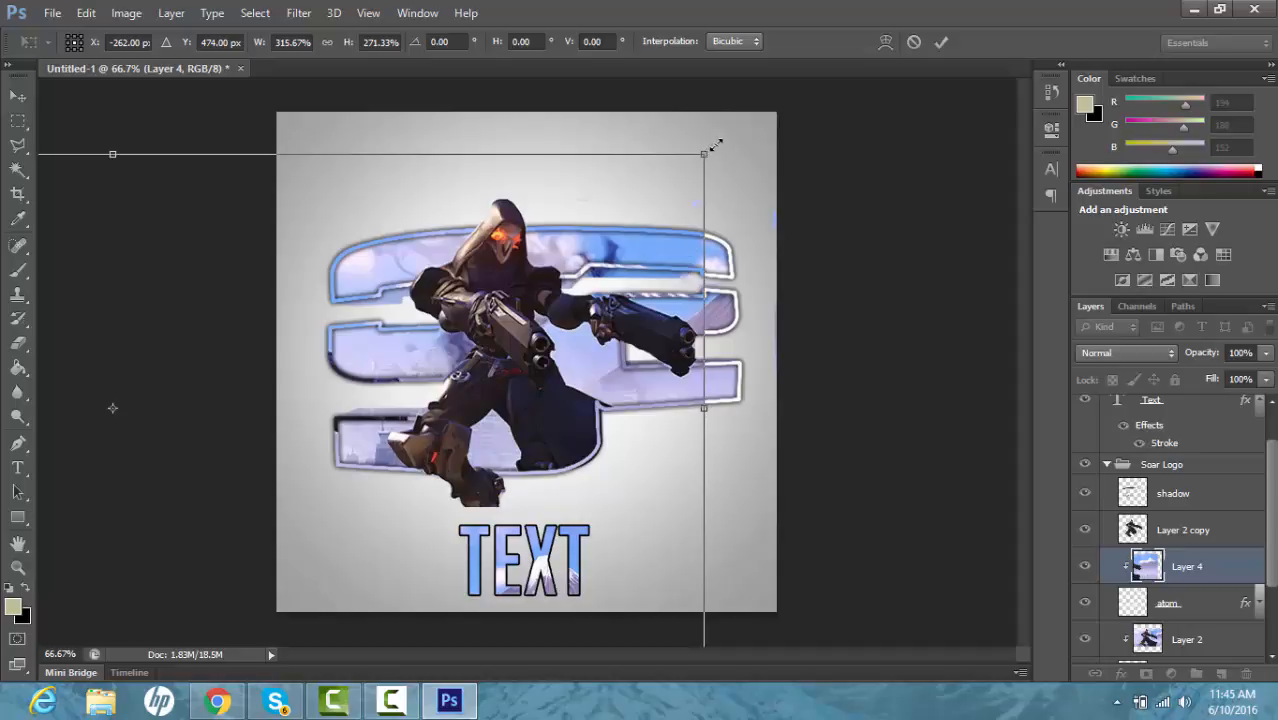
{"action": "left_click_drag", "start_coordinate": [716, 146], "coordinate": [762, 110]}
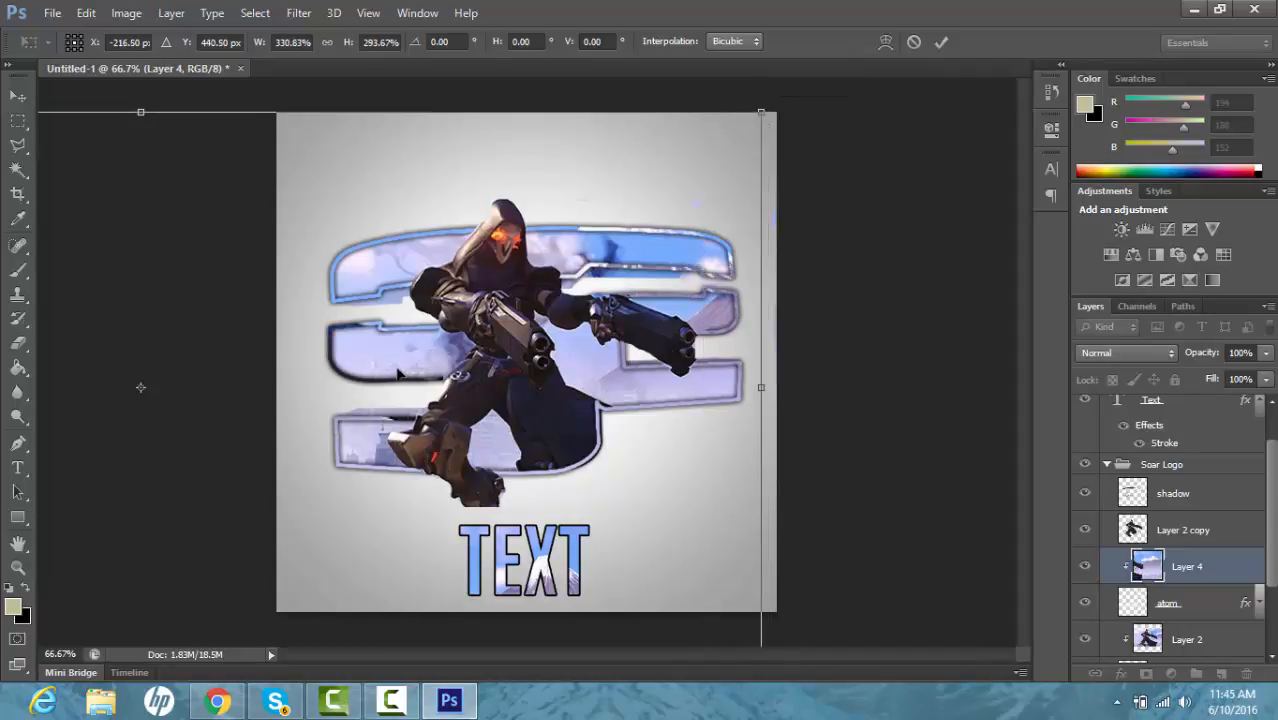
{"action": "left_click_drag", "start_coordinate": [378, 390], "coordinate": [416, 380]}
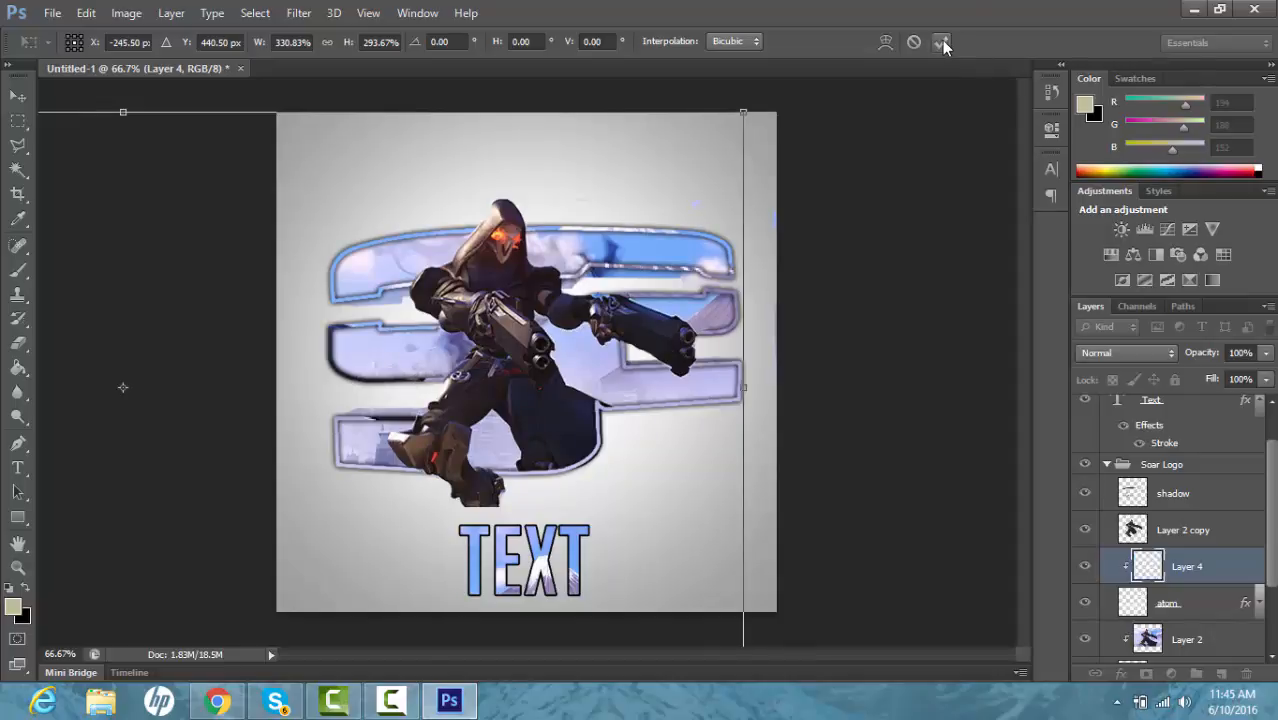
{"action": "left_click", "coordinate": [941, 41]}
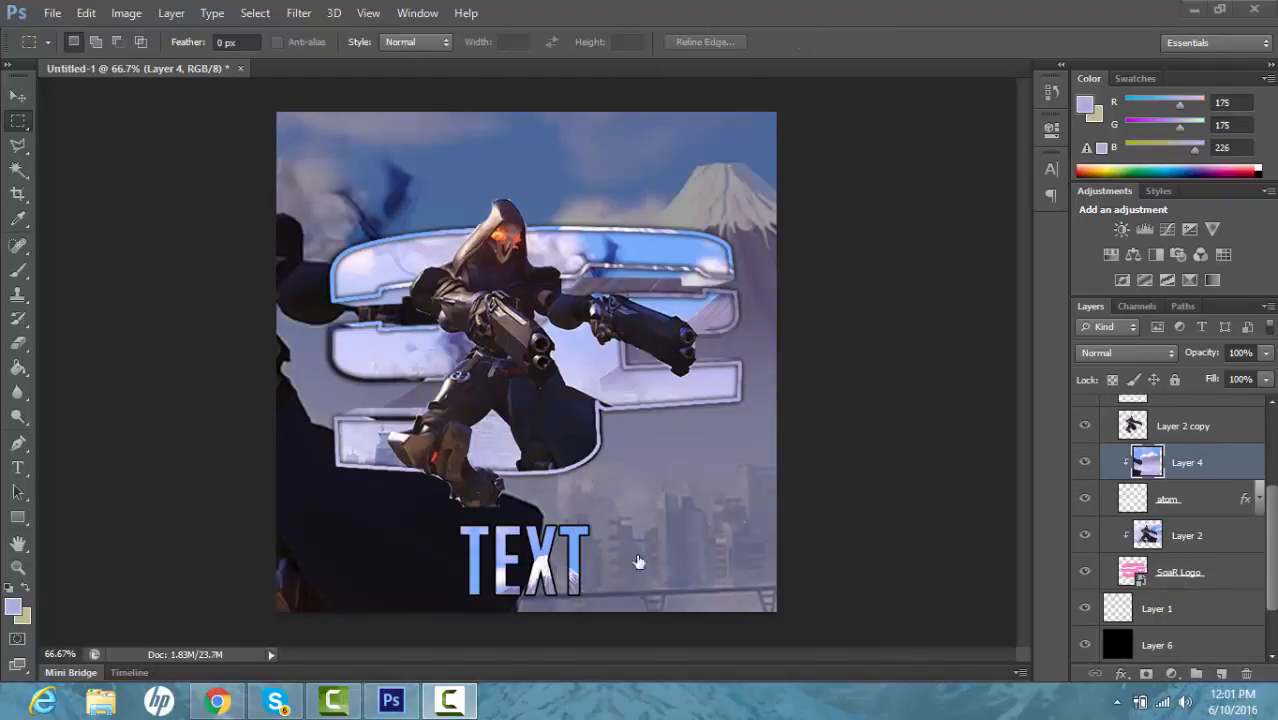
{"action": "left_click", "coordinate": [460, 704]}
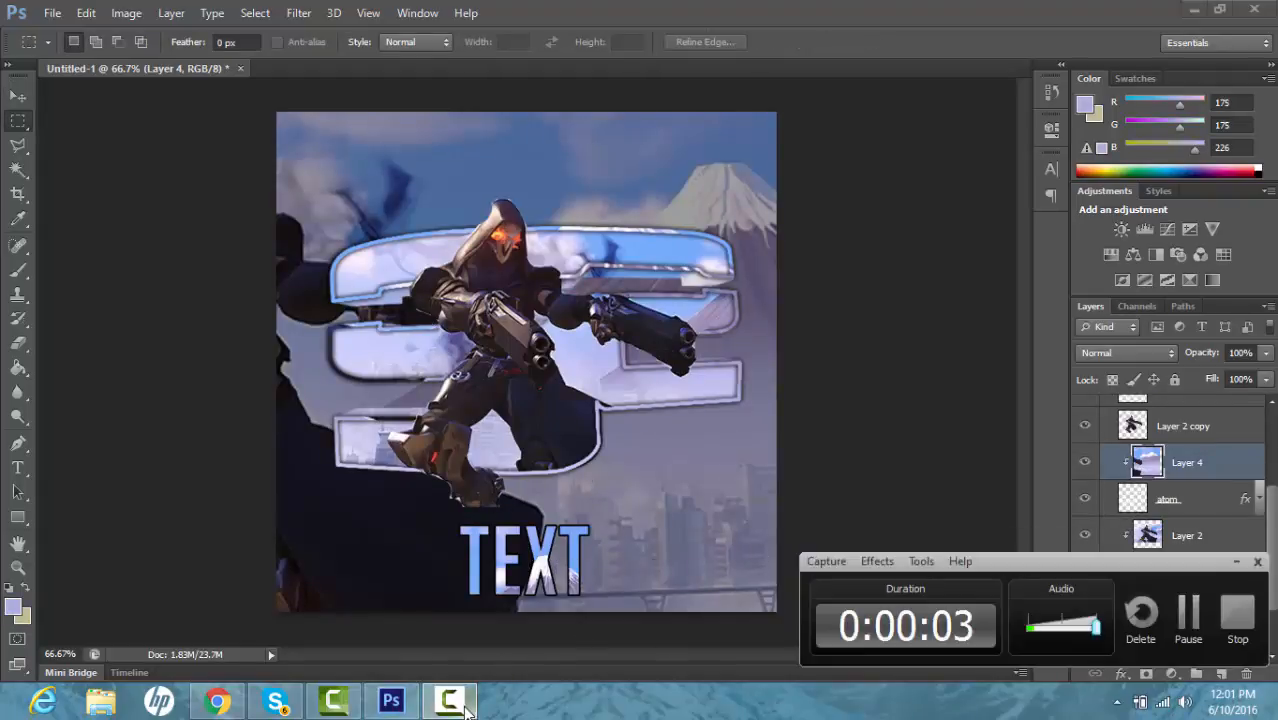
{"action": "left_click", "coordinate": [458, 704]}
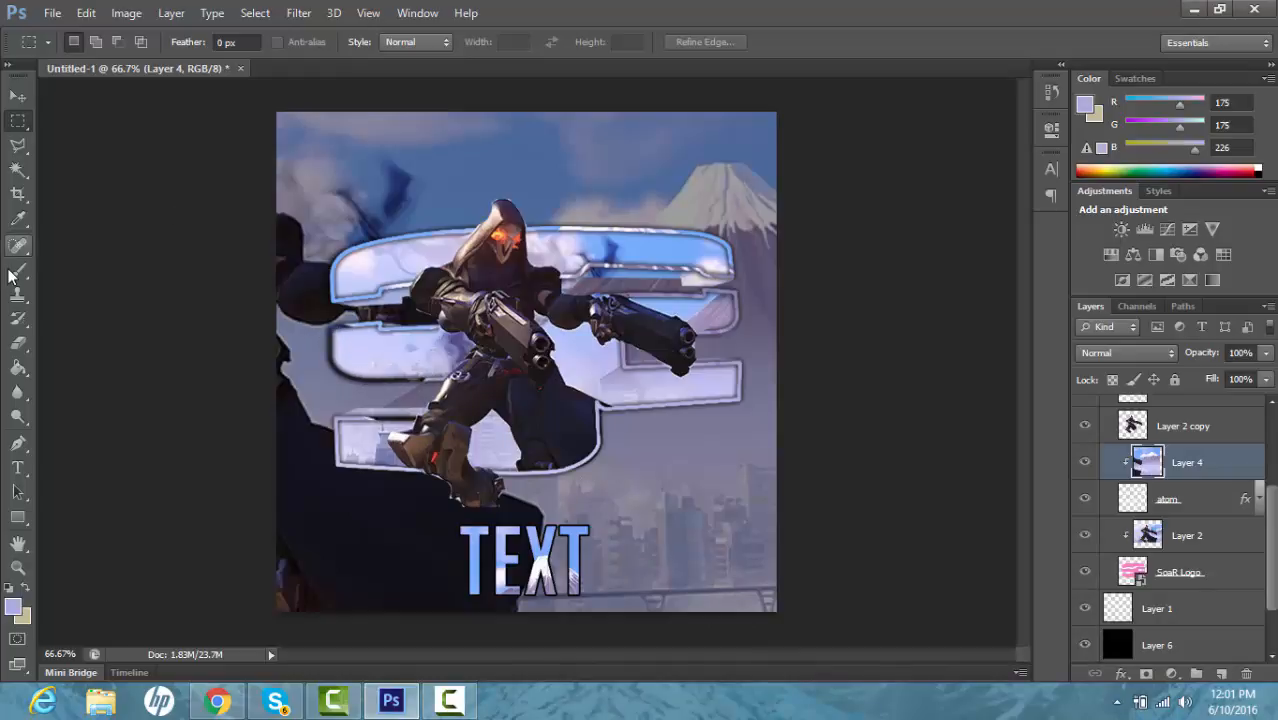
Step: Sample the light lavender from the logo's lower-right bar as the foreground colour with the Eyedropper, and activate the Brush tool
{"action": "left_click", "coordinate": [19, 222]}
{"action": "right_click", "coordinate": [20, 226]}
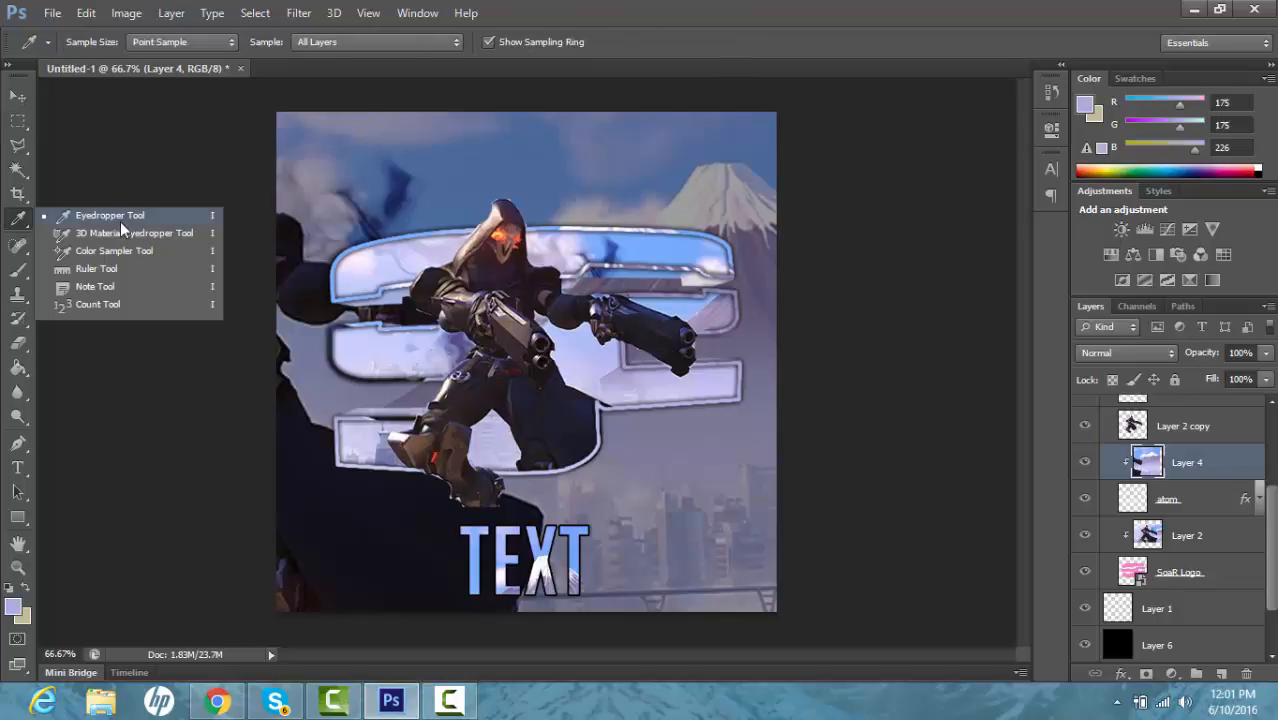
{"action": "left_click", "coordinate": [70, 218]}
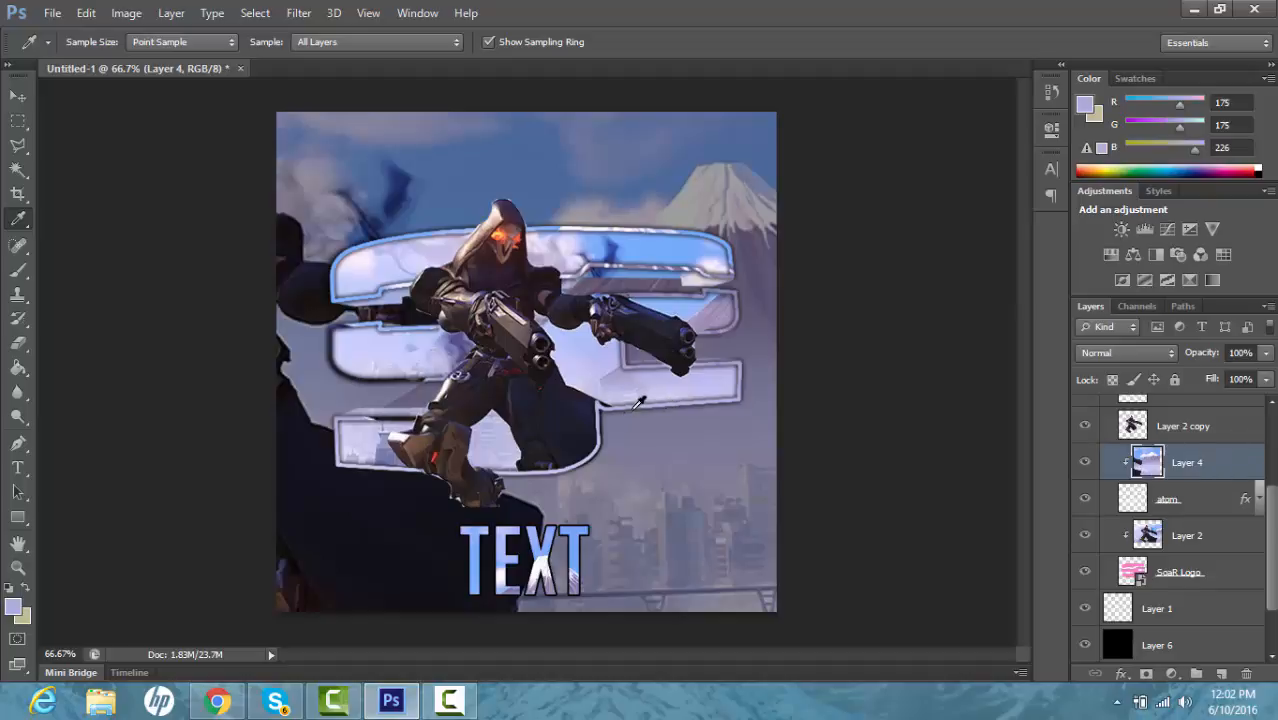
{"action": "left_click", "coordinate": [643, 400]}
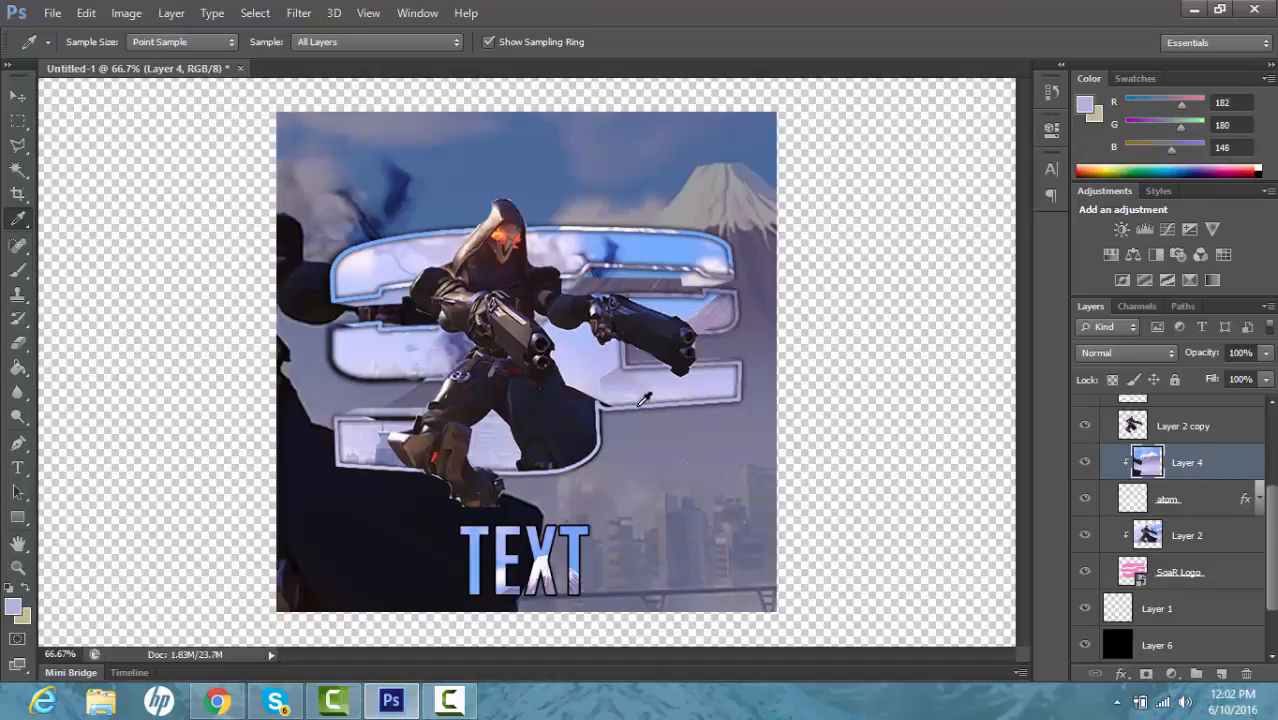
{"action": "left_click", "coordinate": [645, 398]}
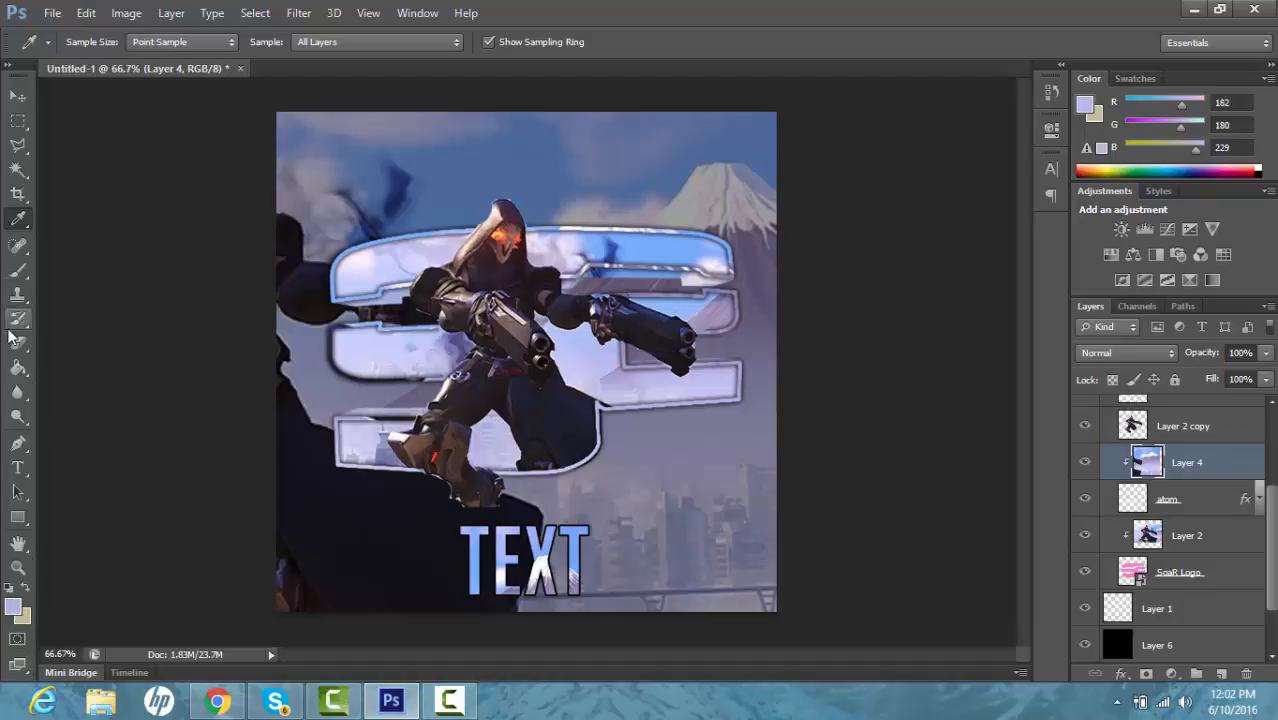
{"action": "left_click", "coordinate": [19, 271]}
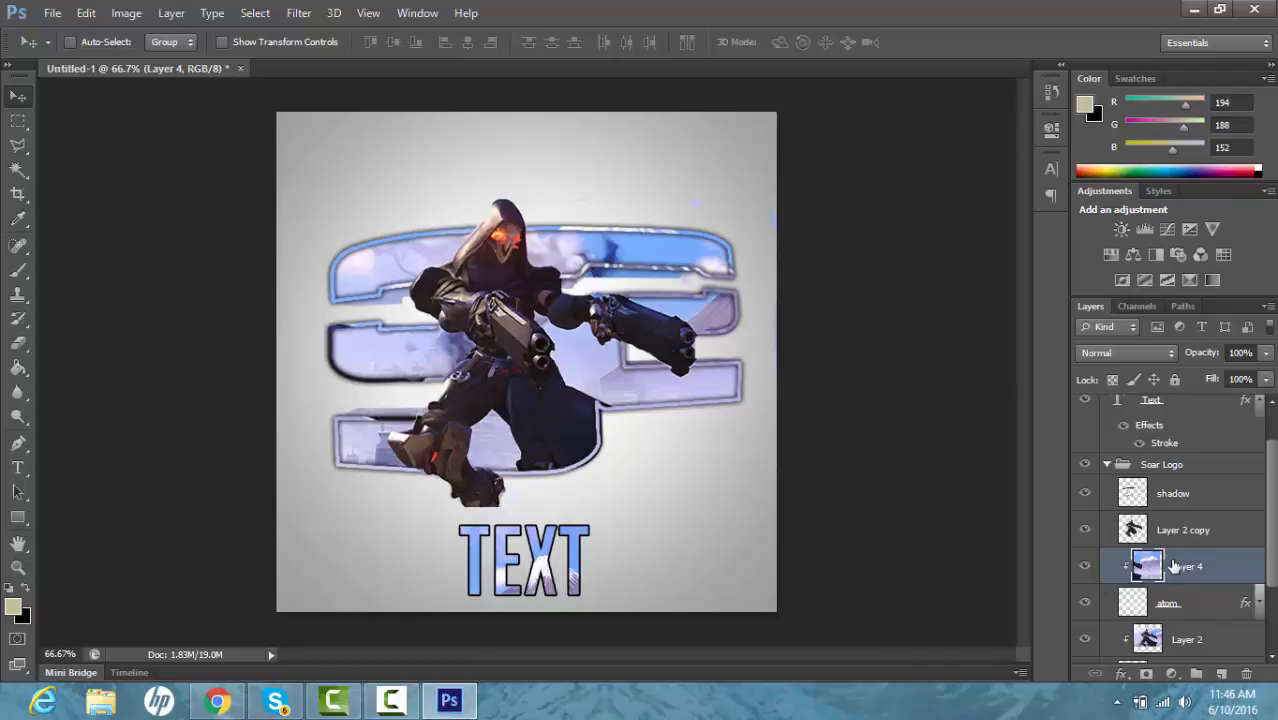
Step: Collapse the Soar Logo group, paste the gunman image as a new layer, hide the BG layer and move the image above all layers
{"action": "left_click", "coordinate": [1106, 466]}
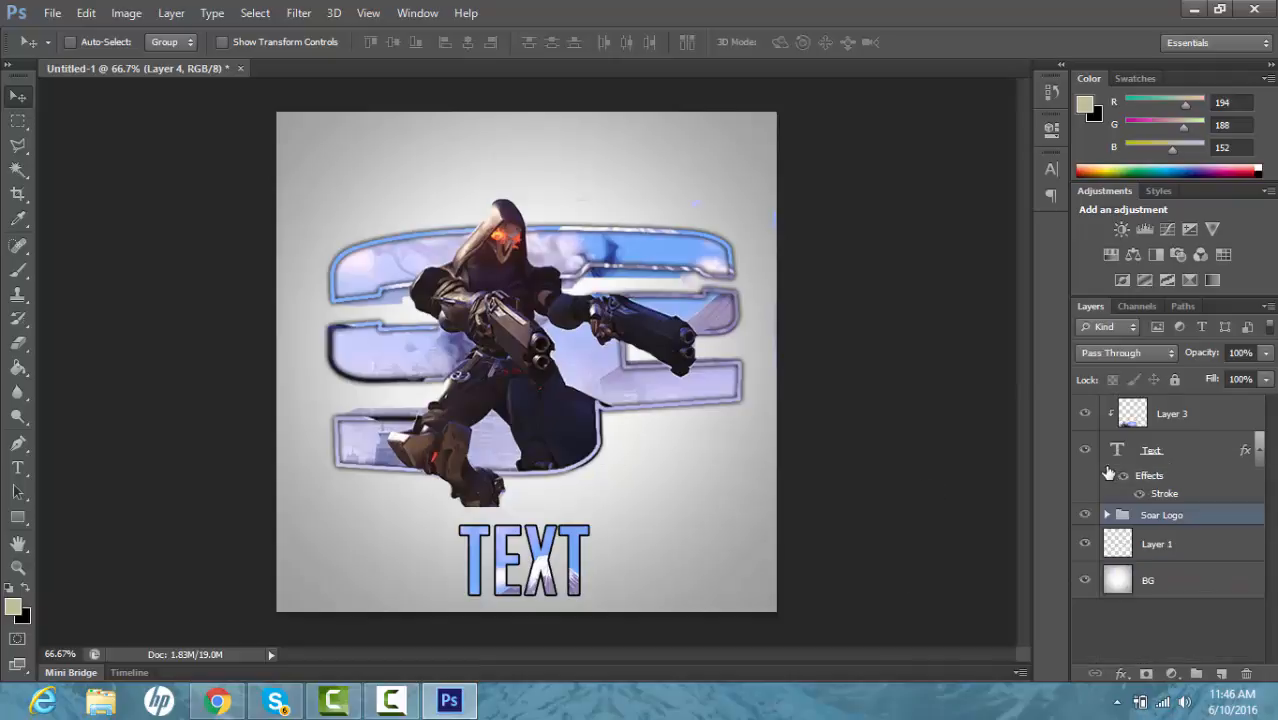
{"action": "left_click", "coordinate": [1156, 584]}
{"action": "key", "text": "ctrl+v"}
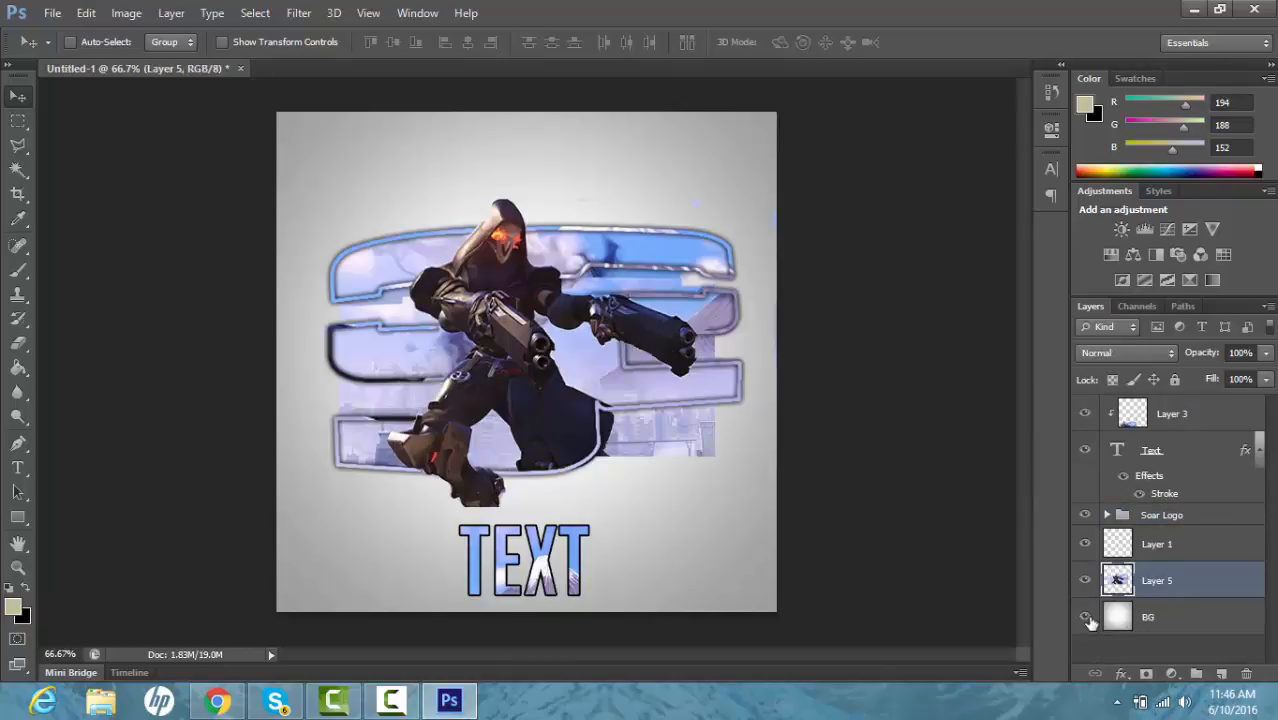
{"action": "left_click", "coordinate": [1085, 618]}
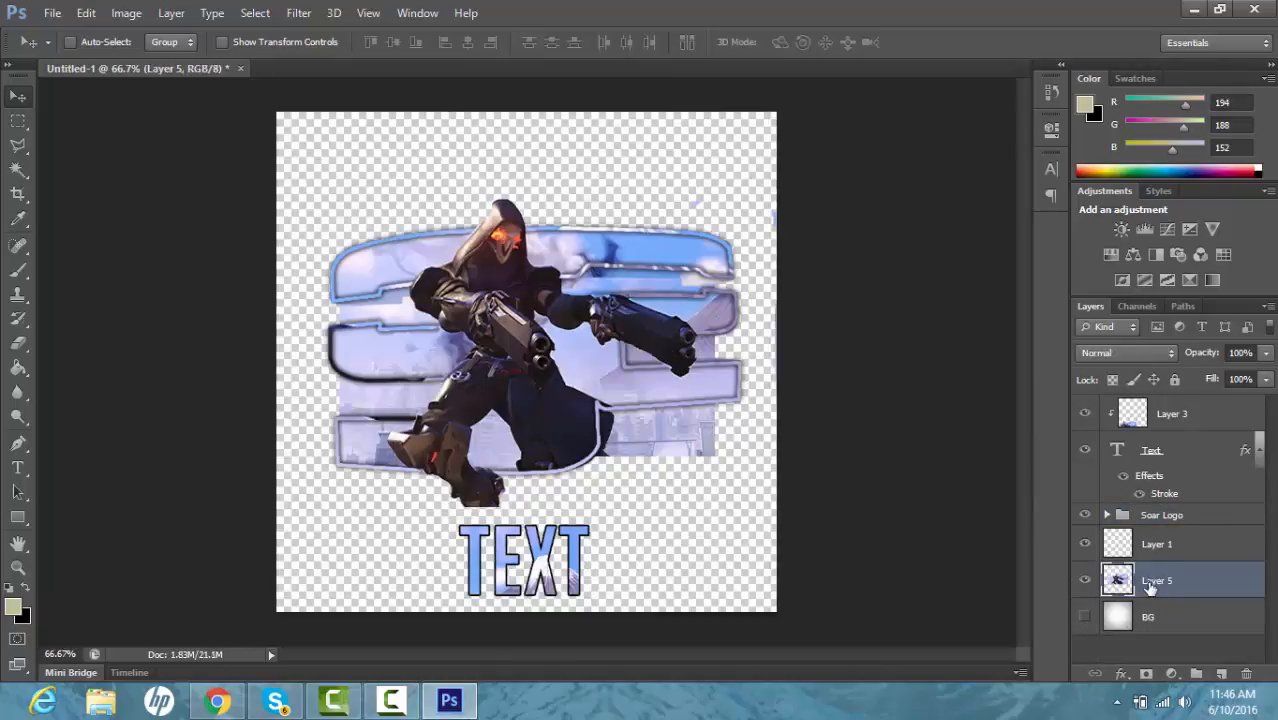
{"action": "left_click_drag", "start_coordinate": [1150, 587], "coordinate": [1140, 406]}
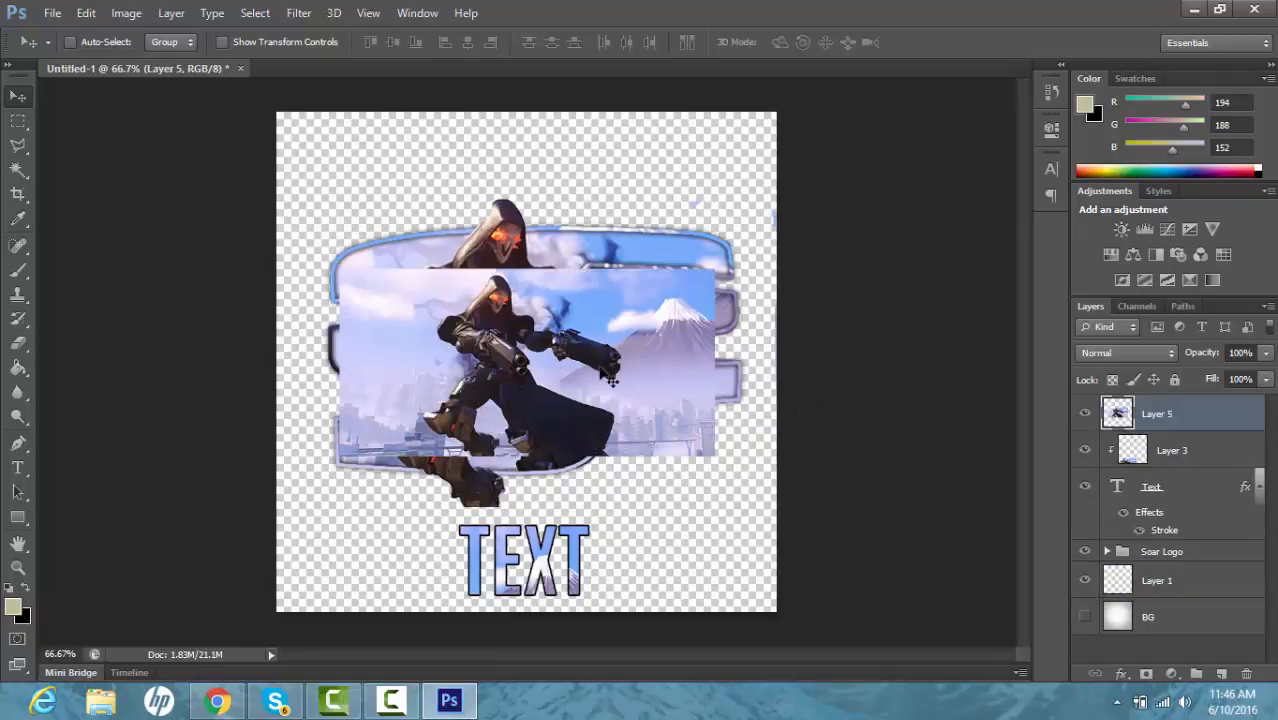
Step: Scale the pasted image to about 300% and position it to cover the whole canvas, with the snowy mountain at the right edge
{"action": "key", "text": "ctrl+t"}
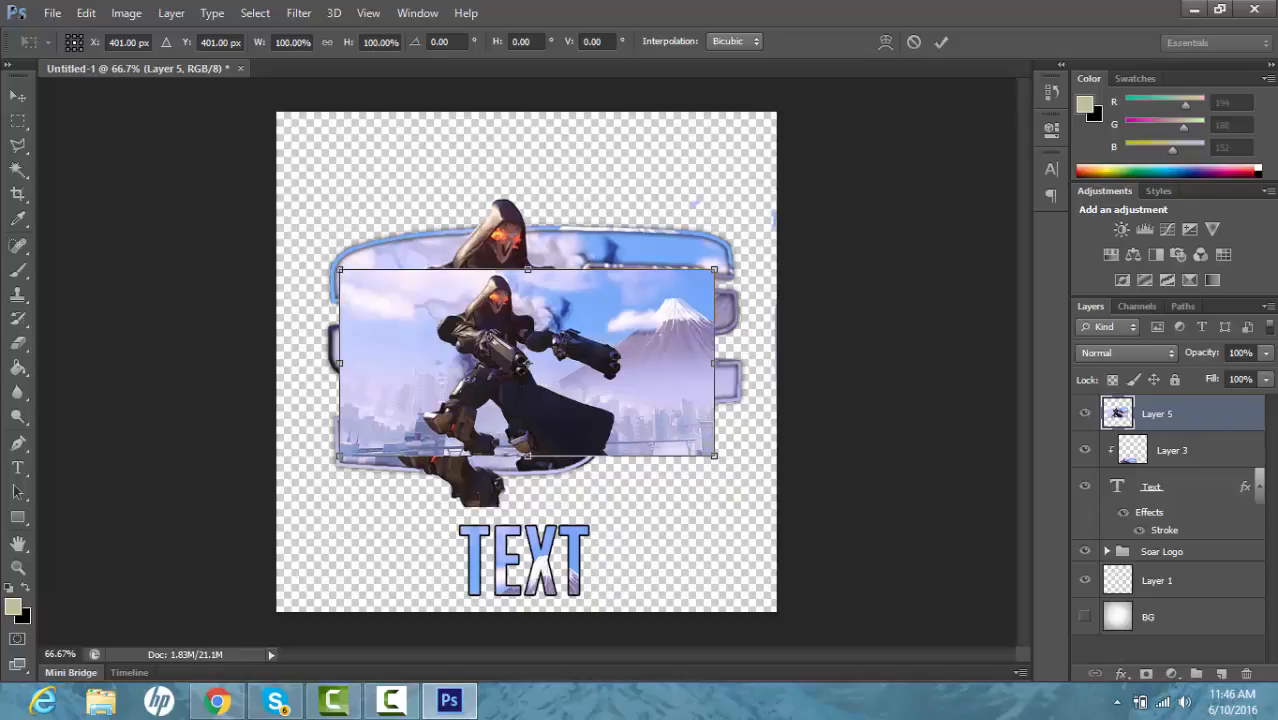
{"action": "left_click_drag", "start_coordinate": [340, 269], "coordinate": [3, 3]}
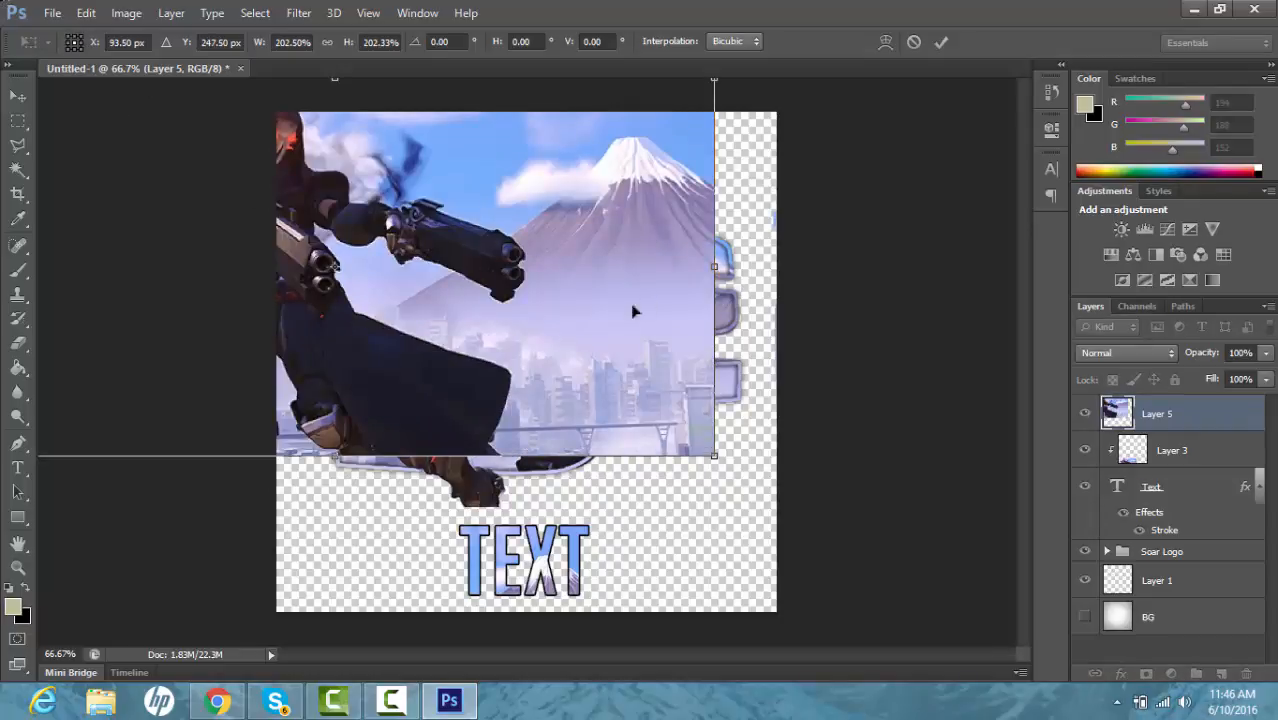
{"action": "left_click_drag", "start_coordinate": [771, 503], "coordinate": [935, 627]}
{"action": "left_click_drag", "start_coordinate": [732, 556], "coordinate": [592, 588]}
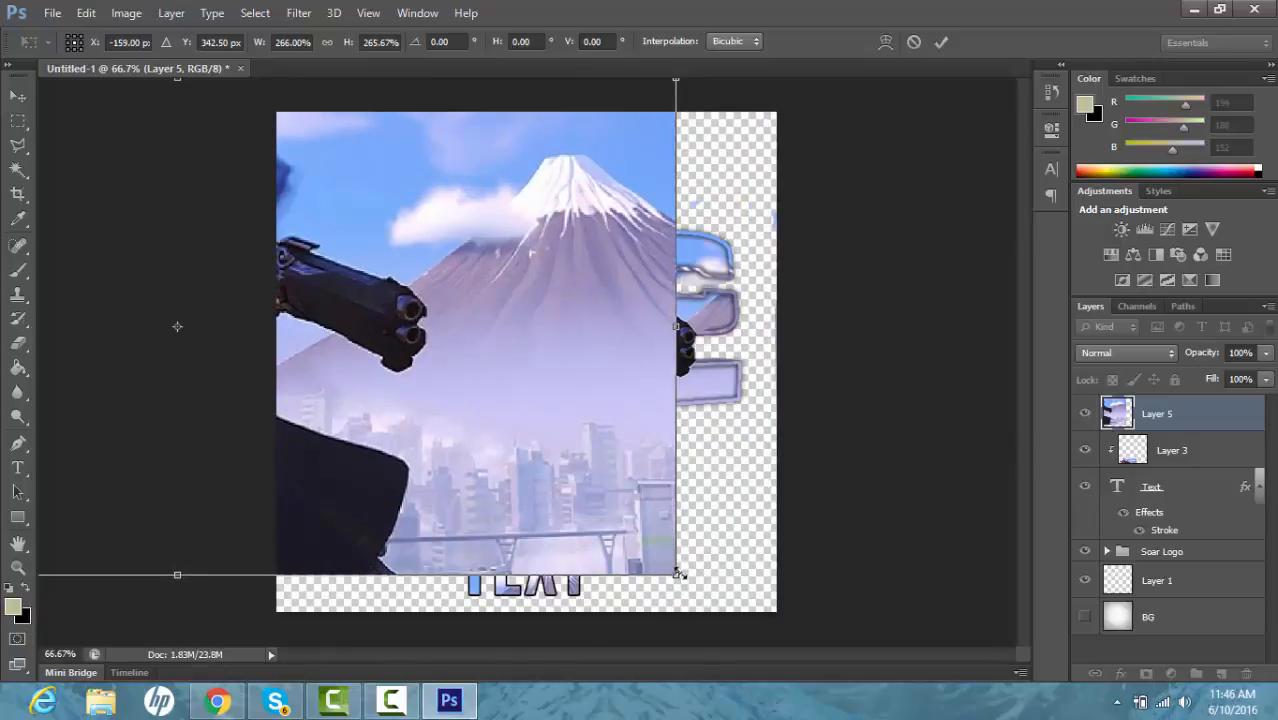
{"action": "left_click_drag", "start_coordinate": [690, 585], "coordinate": [801, 637]}
{"action": "left_click_drag", "start_coordinate": [608, 534], "coordinate": [440, 548]}
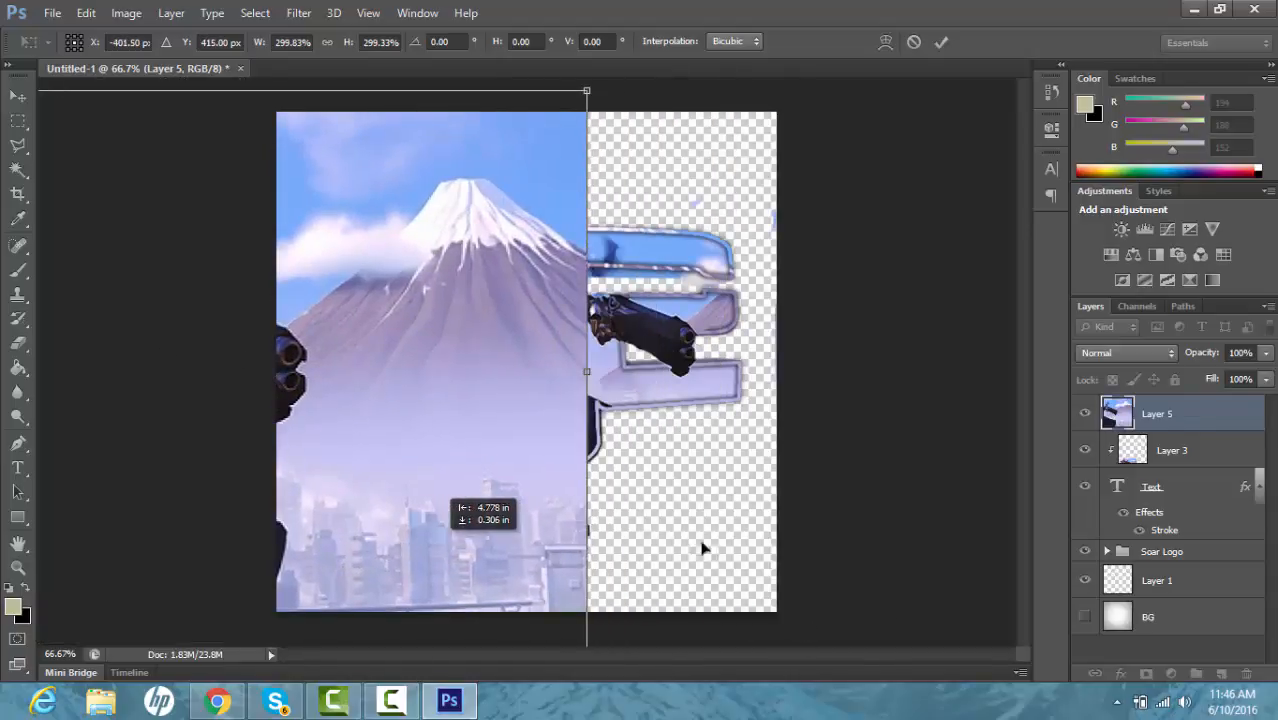
{"action": "left_click_drag", "start_coordinate": [702, 548], "coordinate": [740, 528]}
{"action": "left_click", "coordinate": [941, 42]}
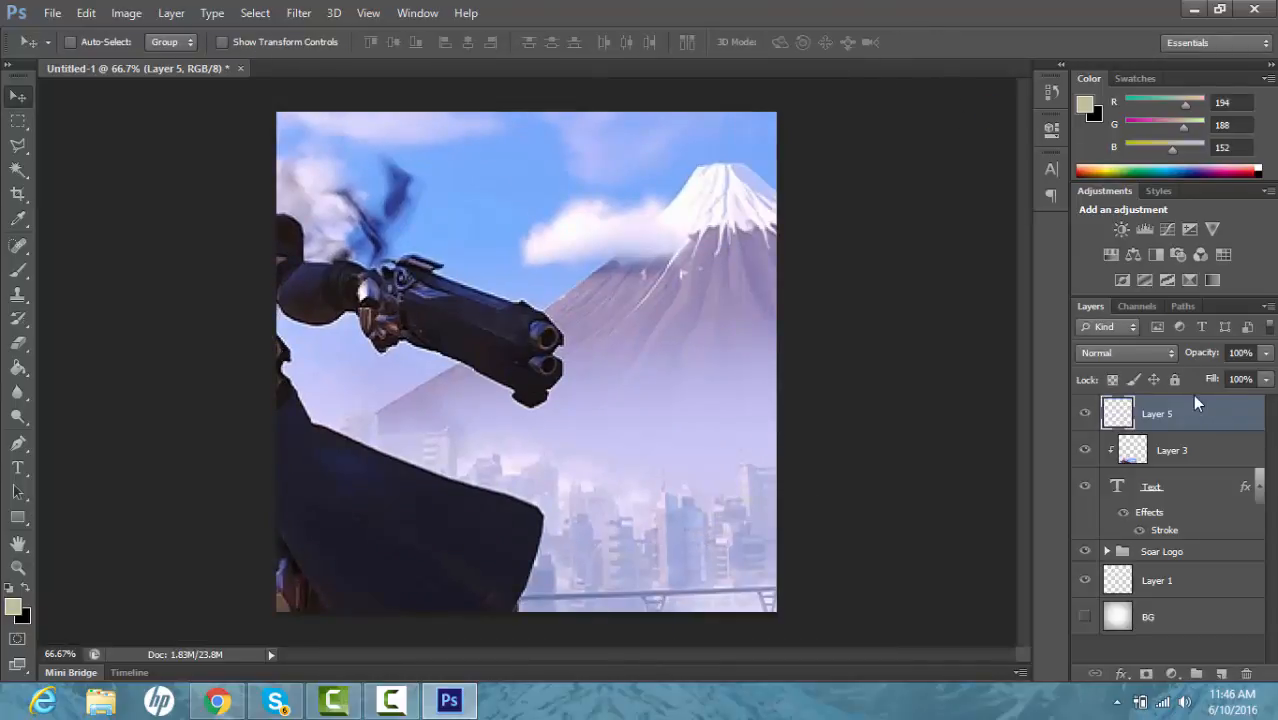
Step: Add a new layer above the gunman image and fill it with black using the Paint Bucket
{"action": "left_click", "coordinate": [1225, 673]}
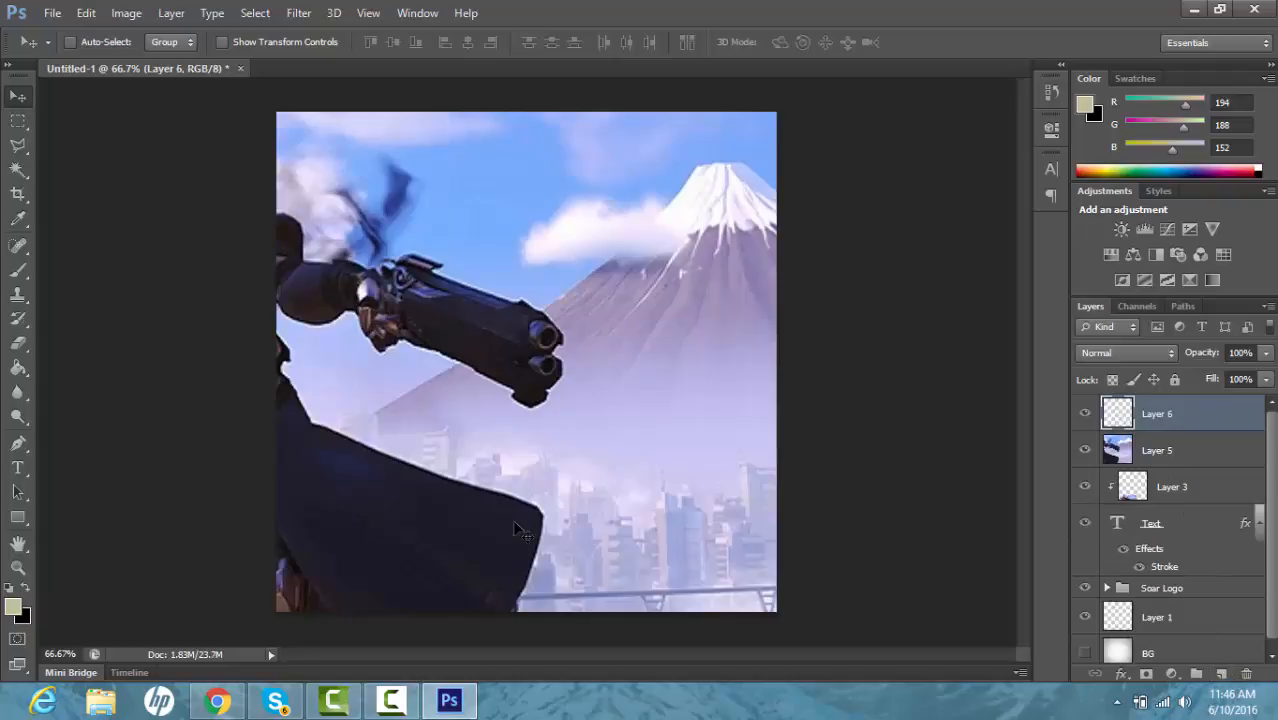
{"action": "left_click", "coordinate": [25, 591]}
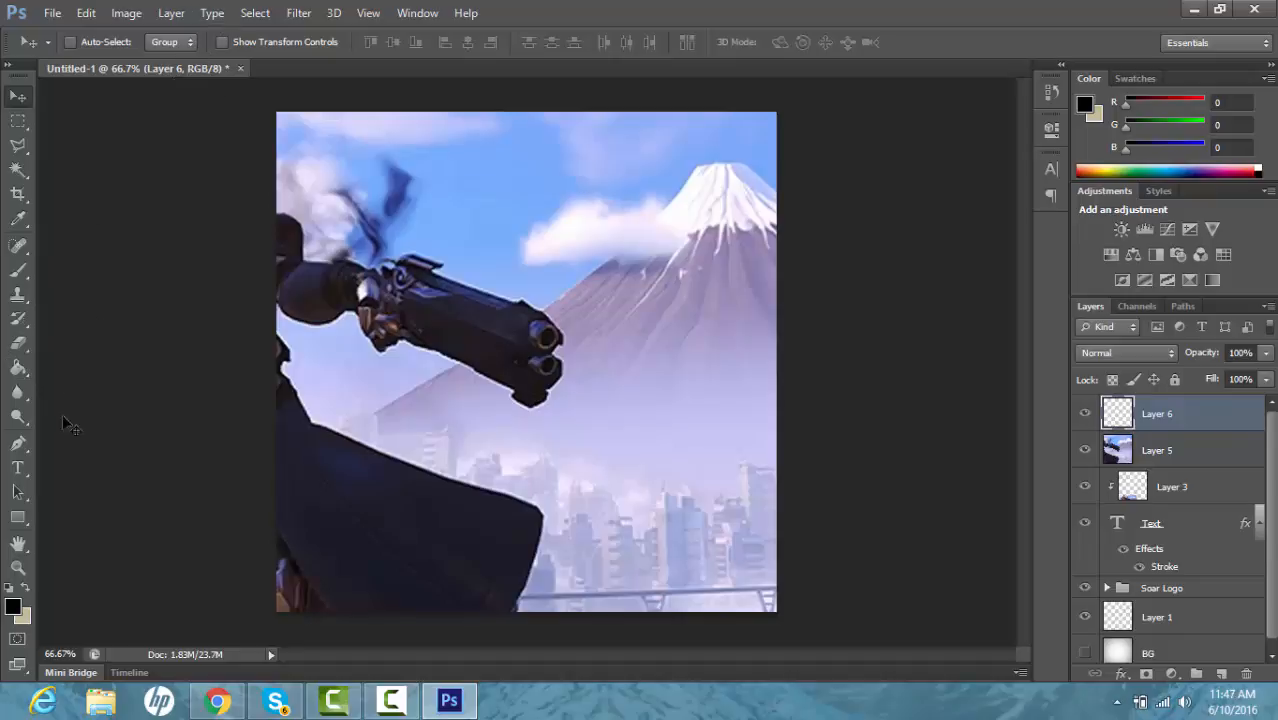
{"action": "left_click", "coordinate": [18, 367]}
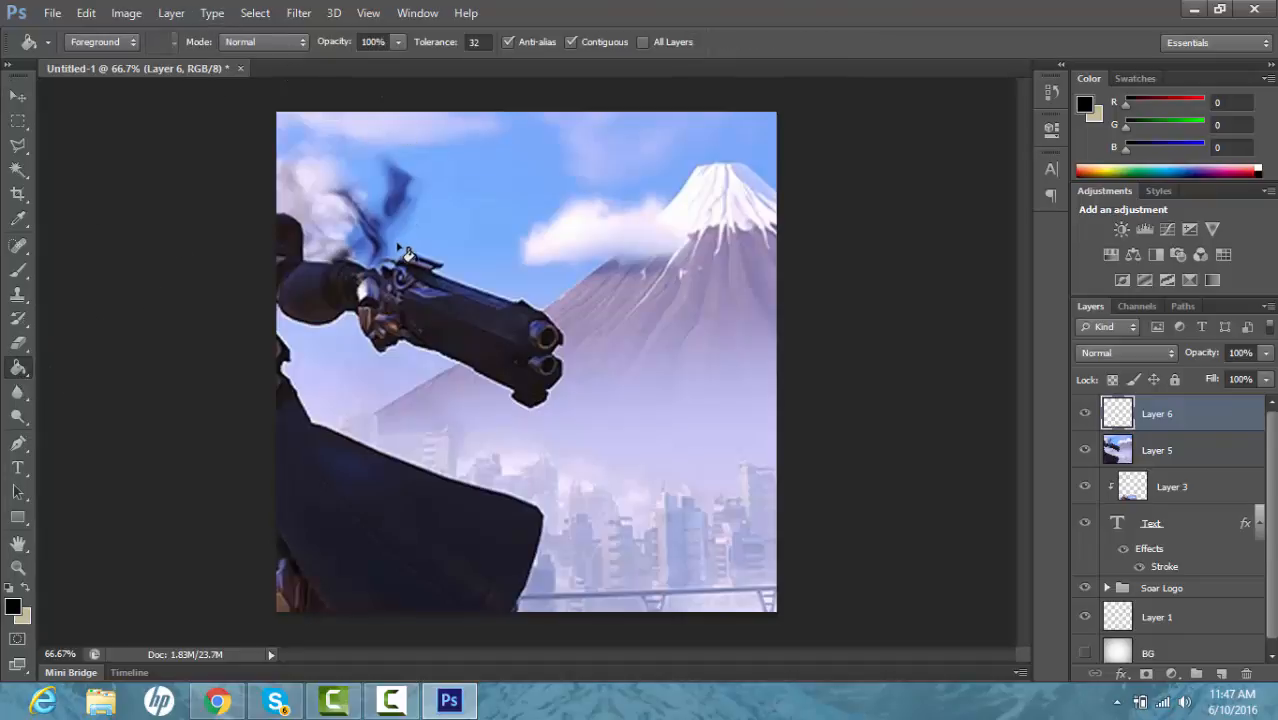
{"action": "left_click", "coordinate": [426, 273]}
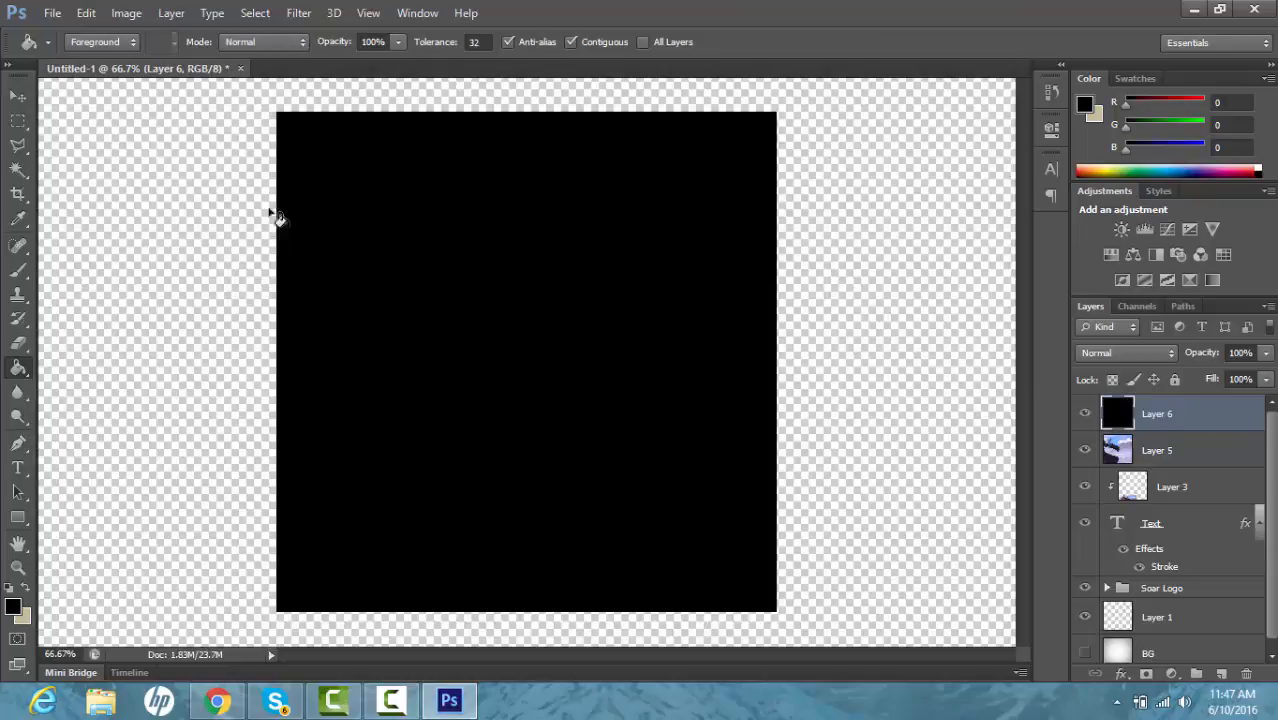
Step: Lower the black layer's opacity to 38% so it darkens the gunman image
{"action": "left_click", "coordinate": [1265, 353]}
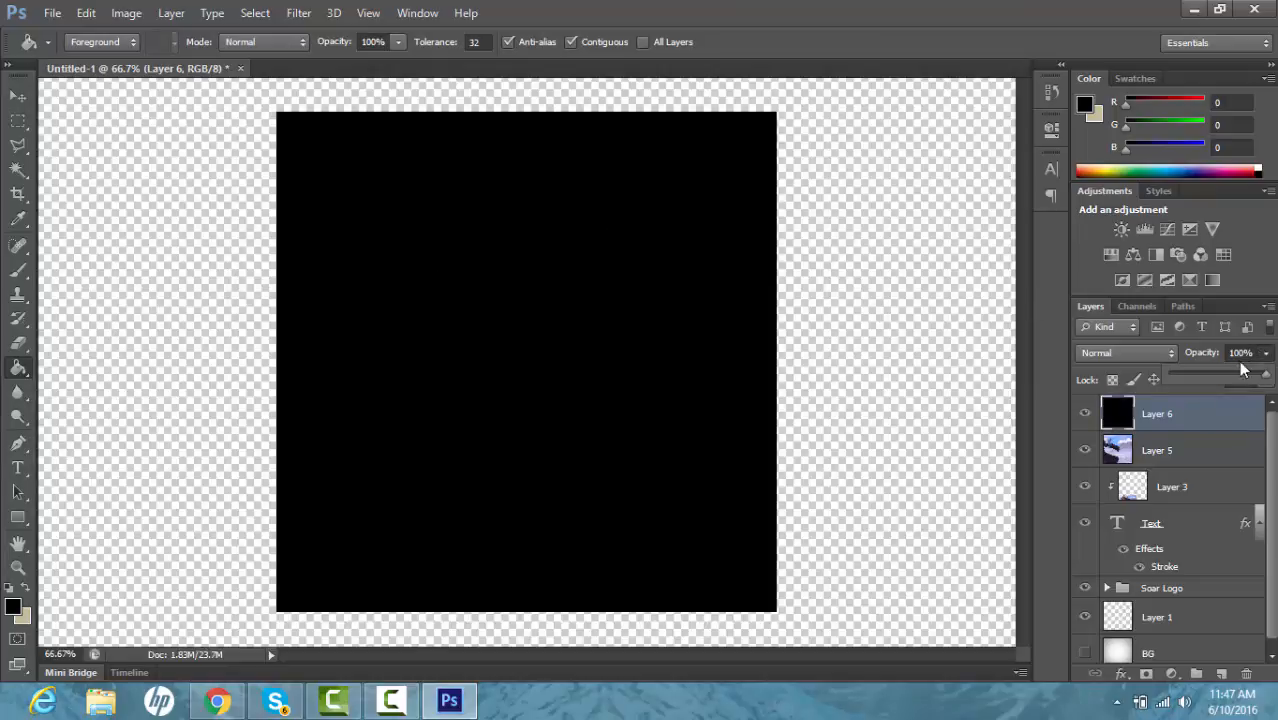
{"action": "left_click_drag", "start_coordinate": [1222, 380], "coordinate": [1205, 383]}
{"action": "key", "text": "Tab"}
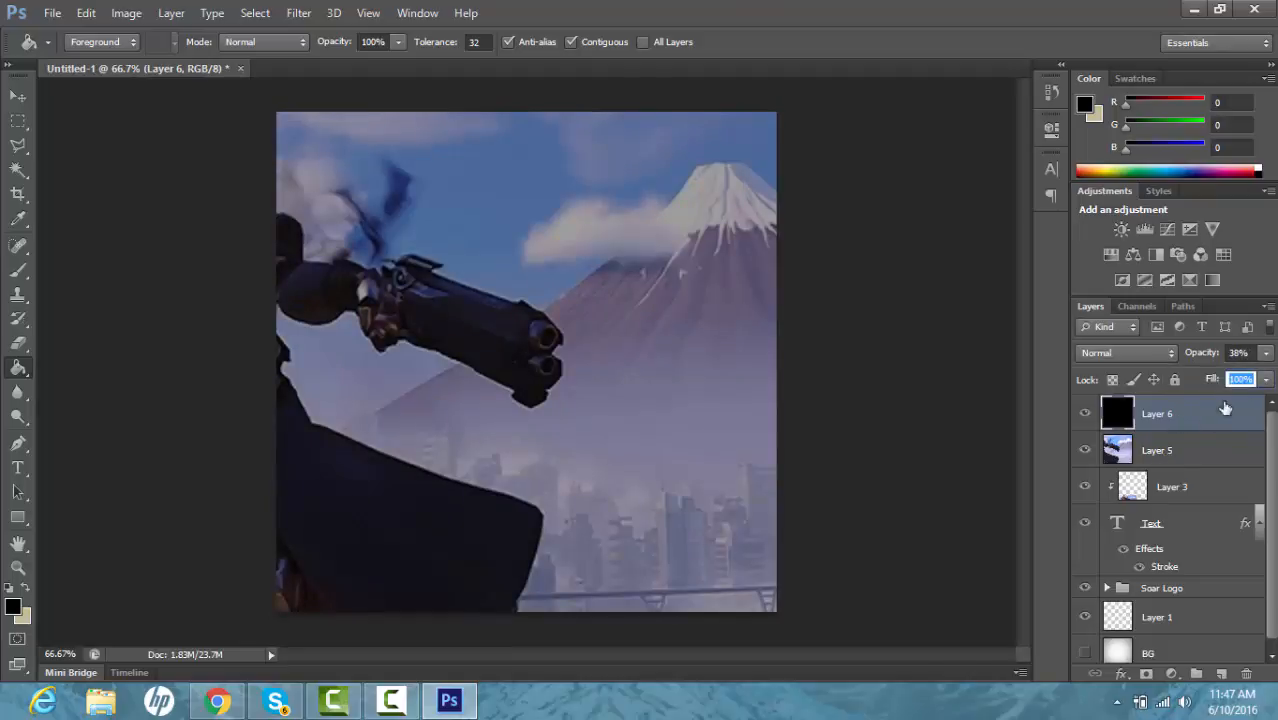
{"action": "left_click", "coordinate": [1265, 379]}
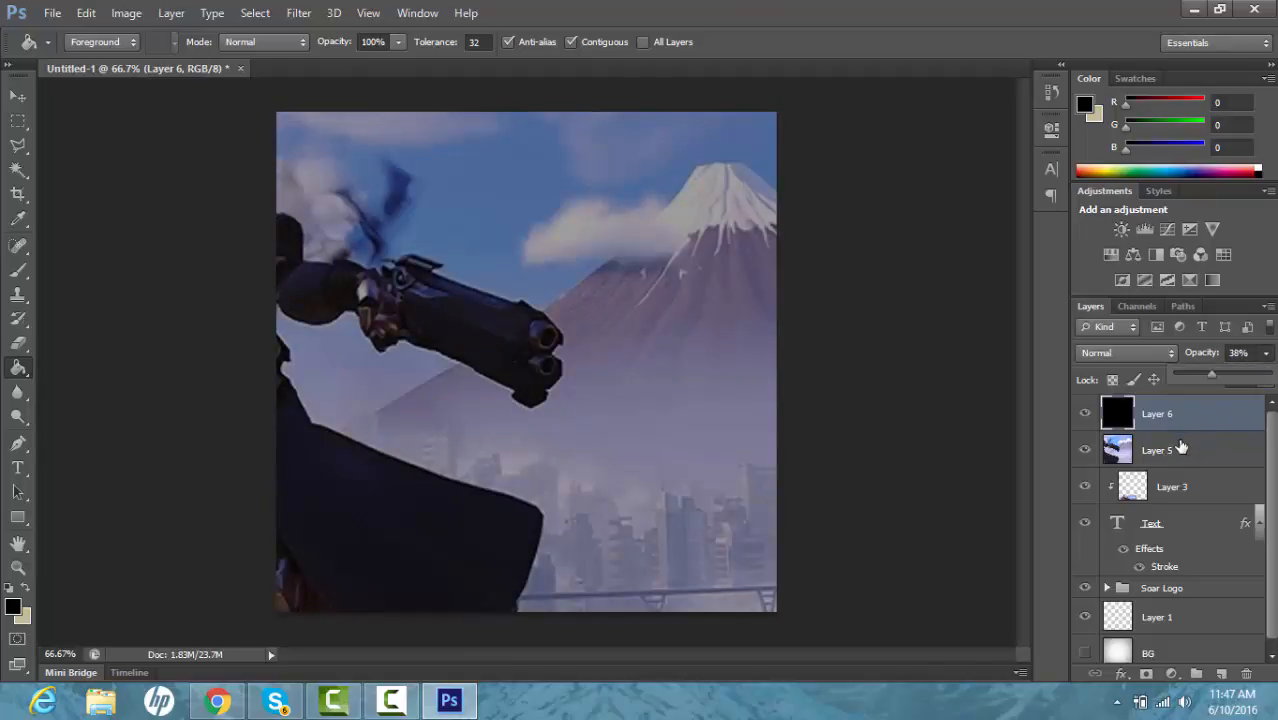
Step: Move the black overlay and the gunman image together below Layer 1, directly above the BG layer
{"action": "left_click", "coordinate": [1181, 449]}
{"action": "left_click", "coordinate": [1181, 447], "text": "shift"}
{"action": "left_click_drag", "start_coordinate": [1183, 428], "coordinate": [1182, 627]}
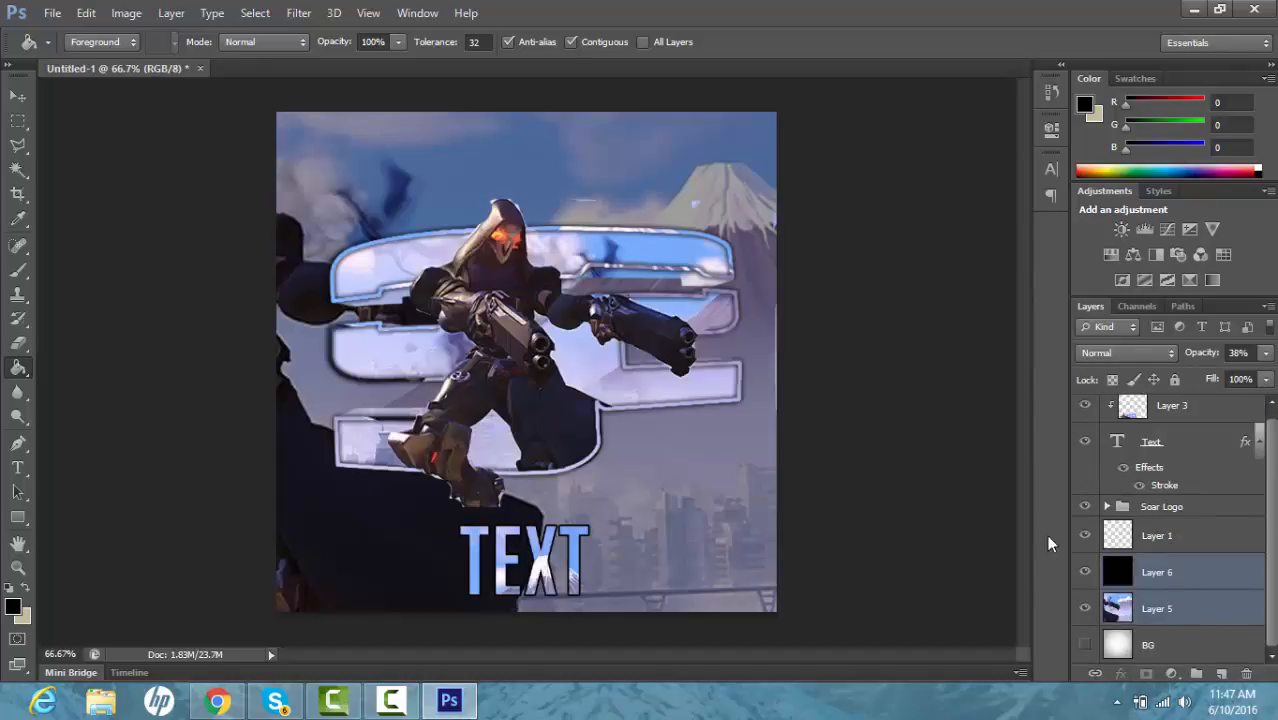
{"action": "left_click", "coordinate": [19, 96]}
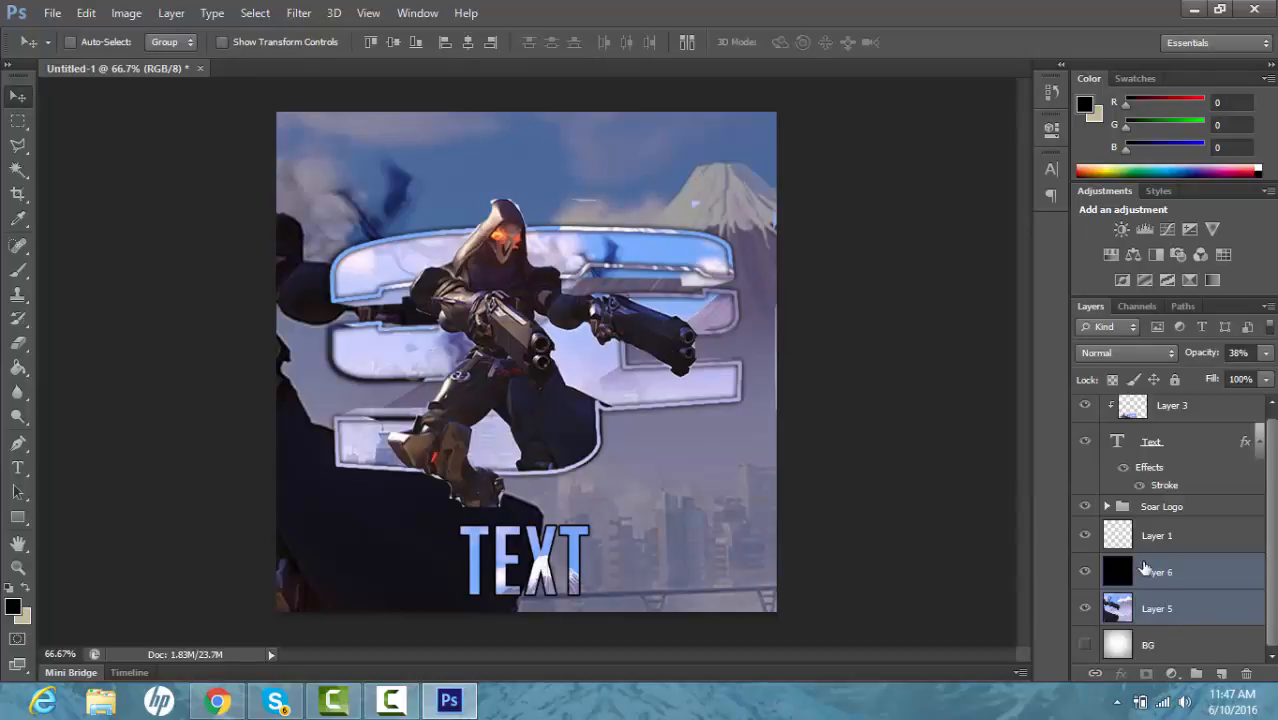
Step: Expand the Soar Logo group and erase the stray light marks around the character on Layer 2 copy with the Eraser
{"action": "left_click", "coordinate": [1169, 599]}
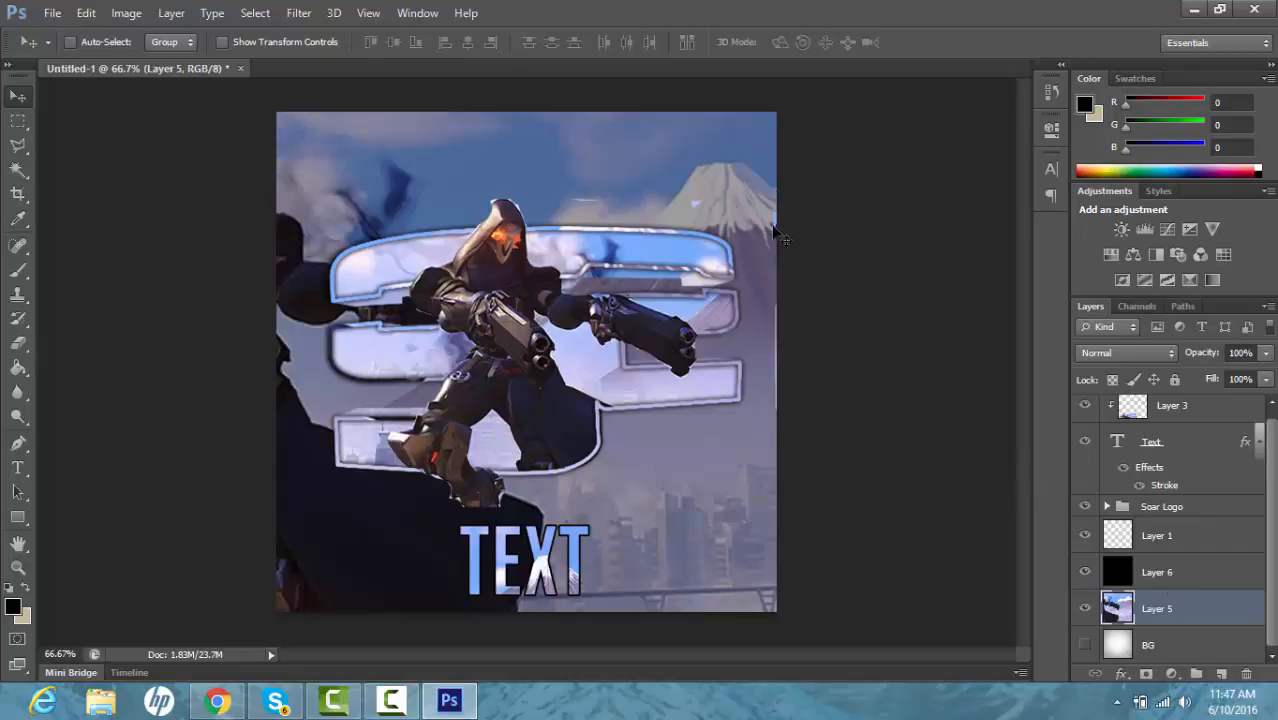
{"action": "left_click", "coordinate": [18, 343]}
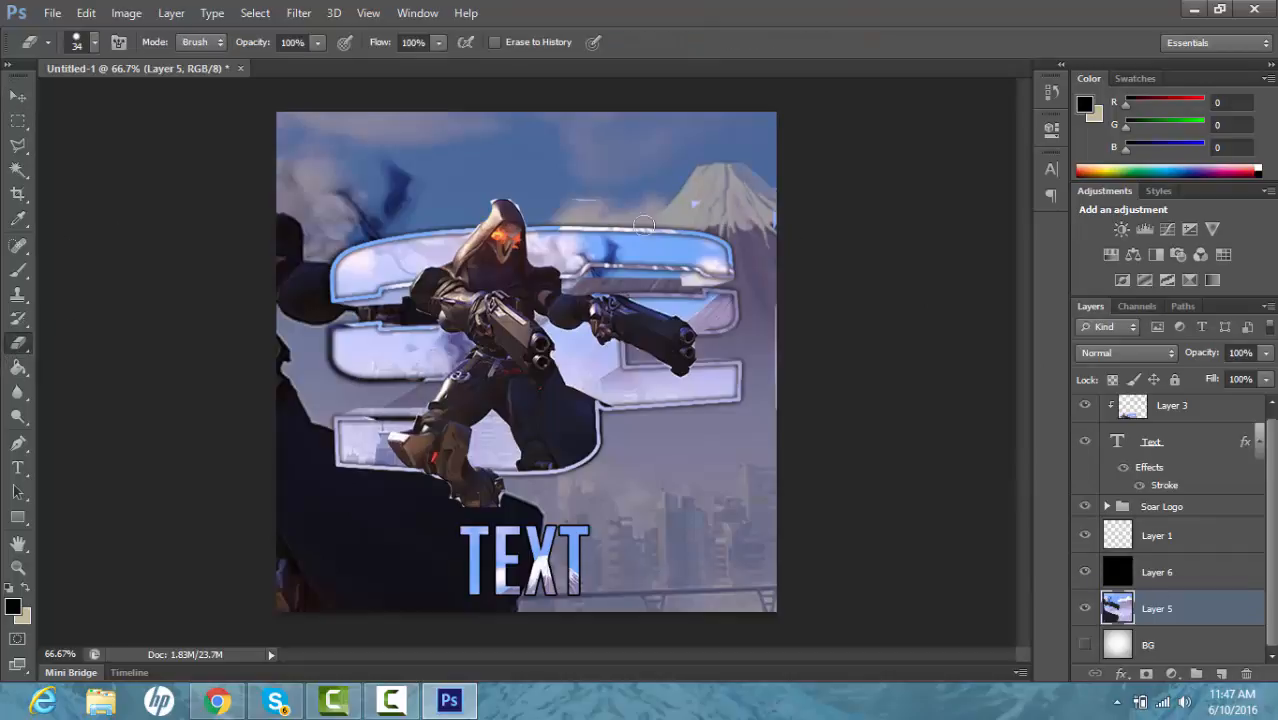
{"action": "scroll", "coordinate": [1191, 442], "scroll_direction": "up", "scroll_amount": 1}
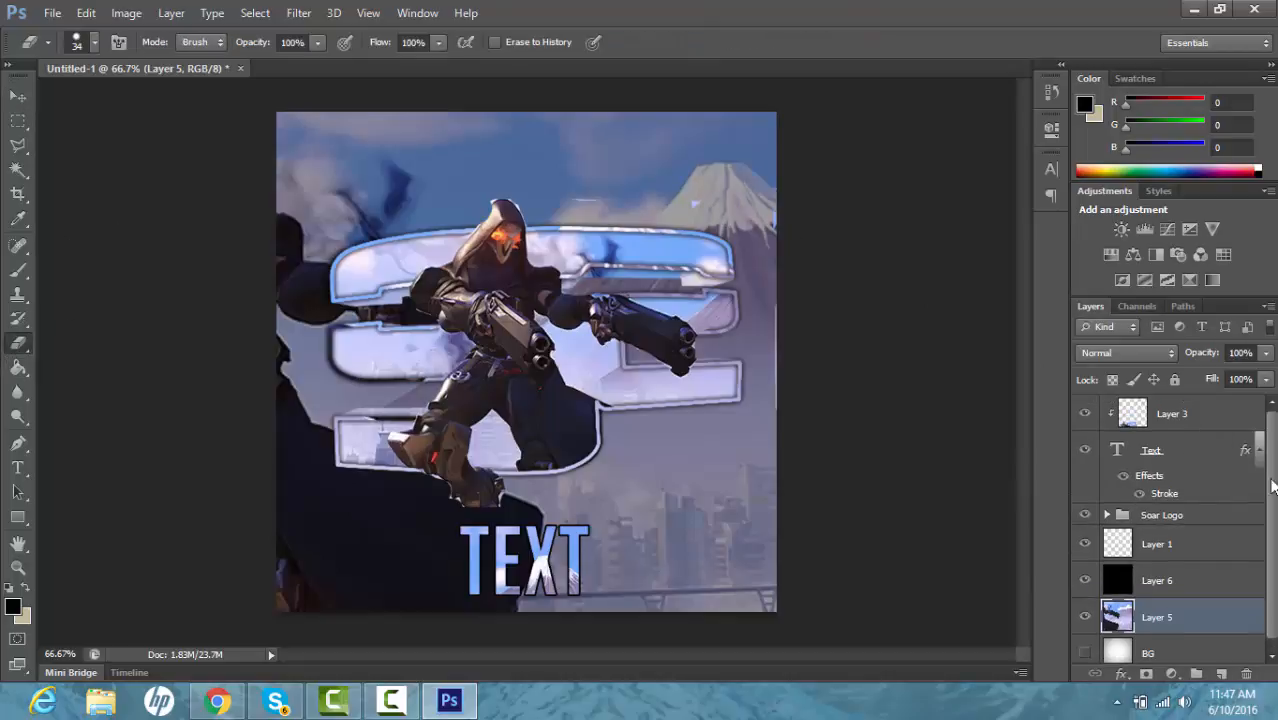
{"action": "left_click", "coordinate": [1108, 515]}
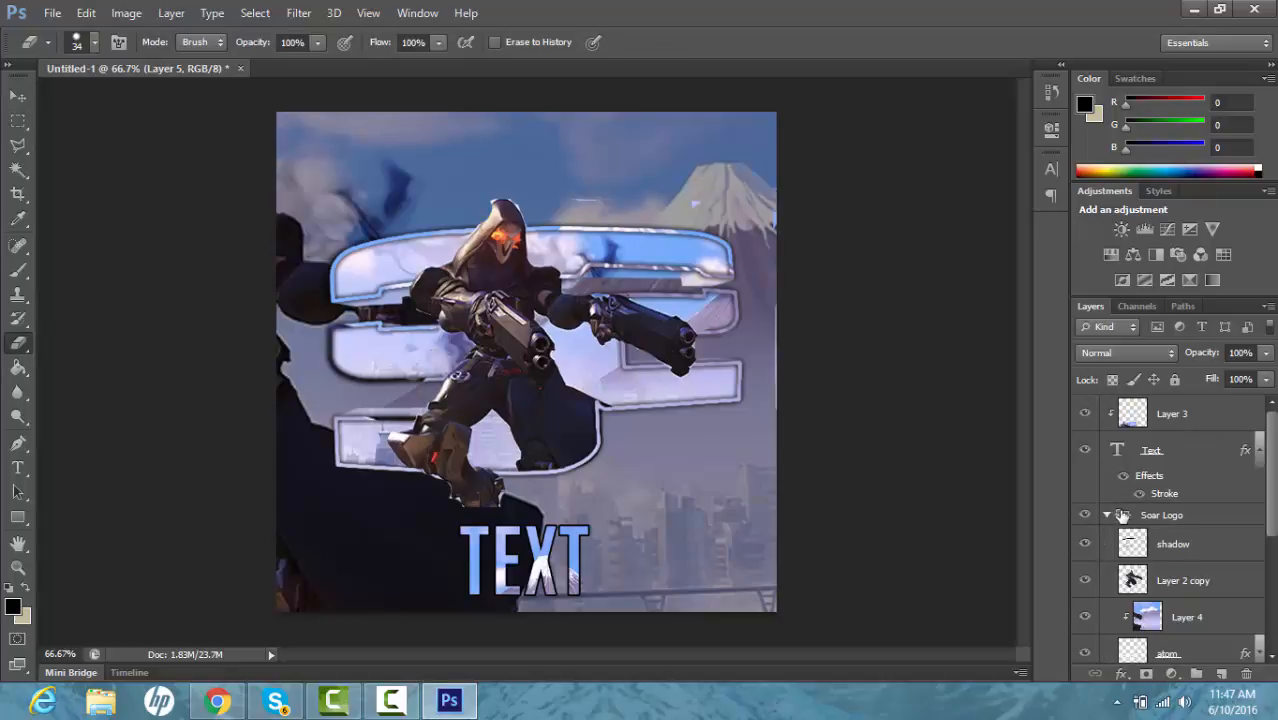
{"action": "left_click", "coordinate": [1181, 590]}
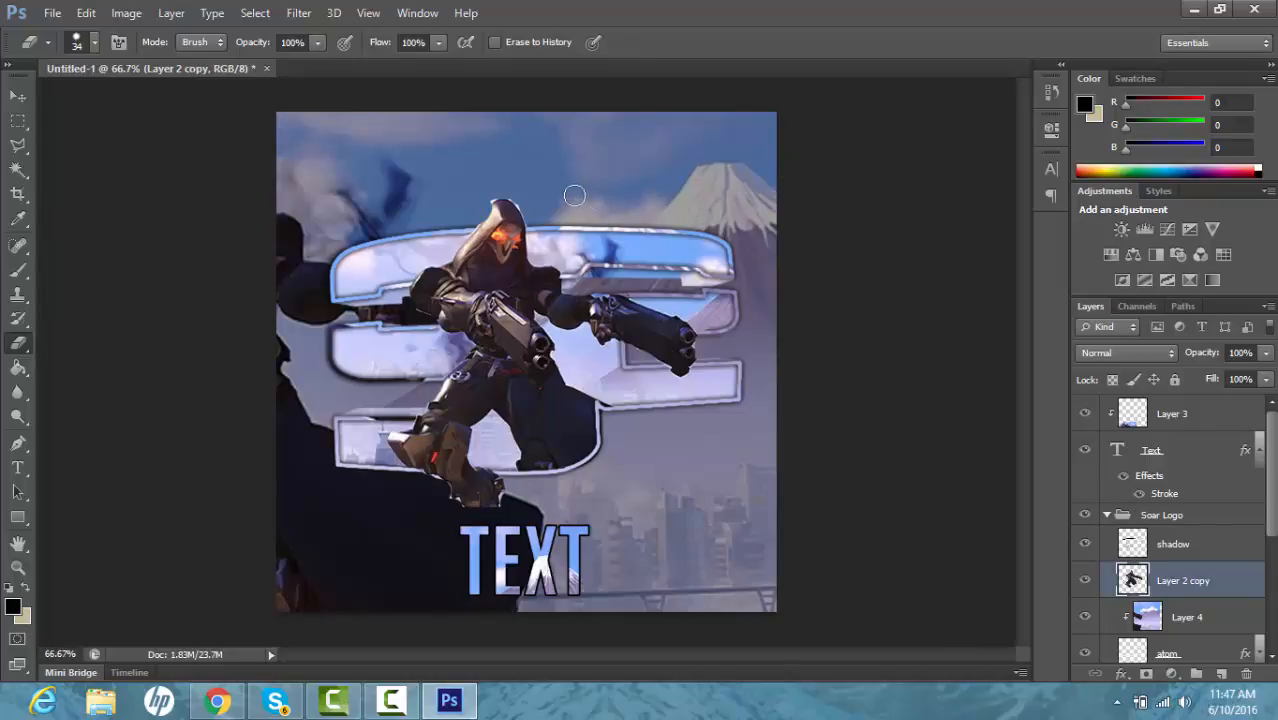
{"action": "left_click", "coordinate": [17, 96]}
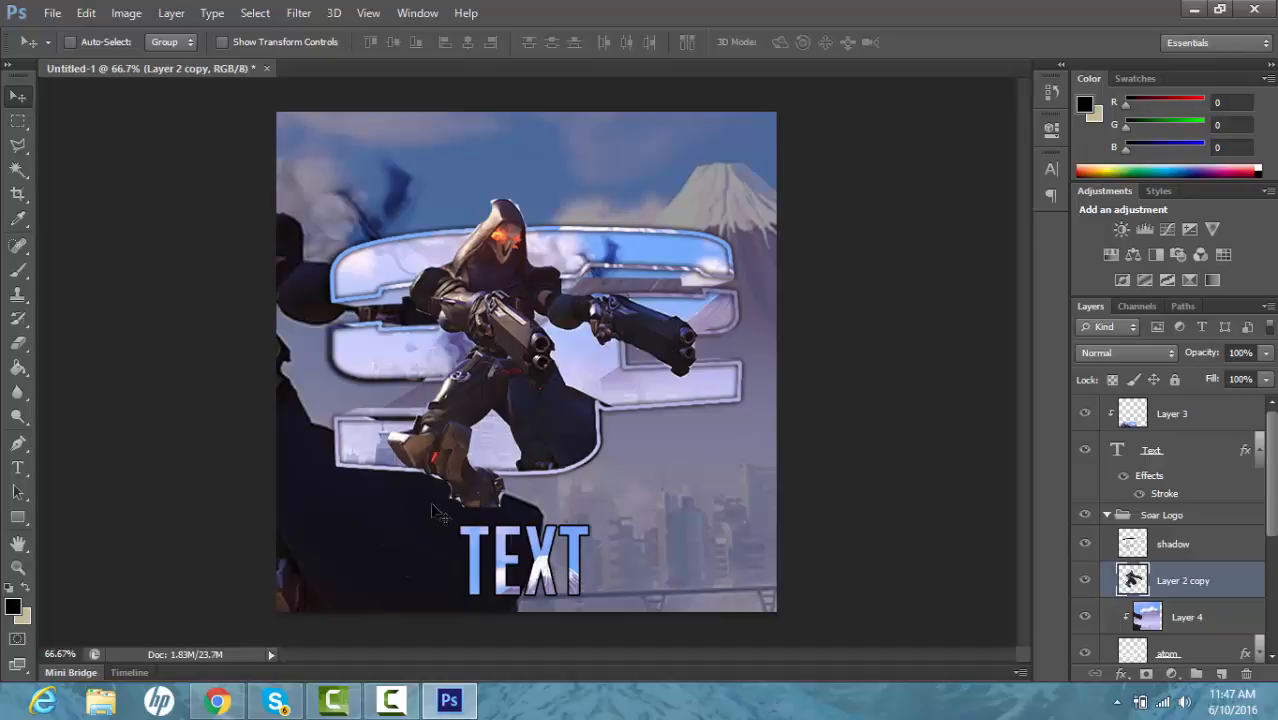
Step: Compare the backgrounds by hiding Layers 5 and 6 with BG shown, and make both layers visible again
{"action": "left_click", "coordinate": [18, 343]}
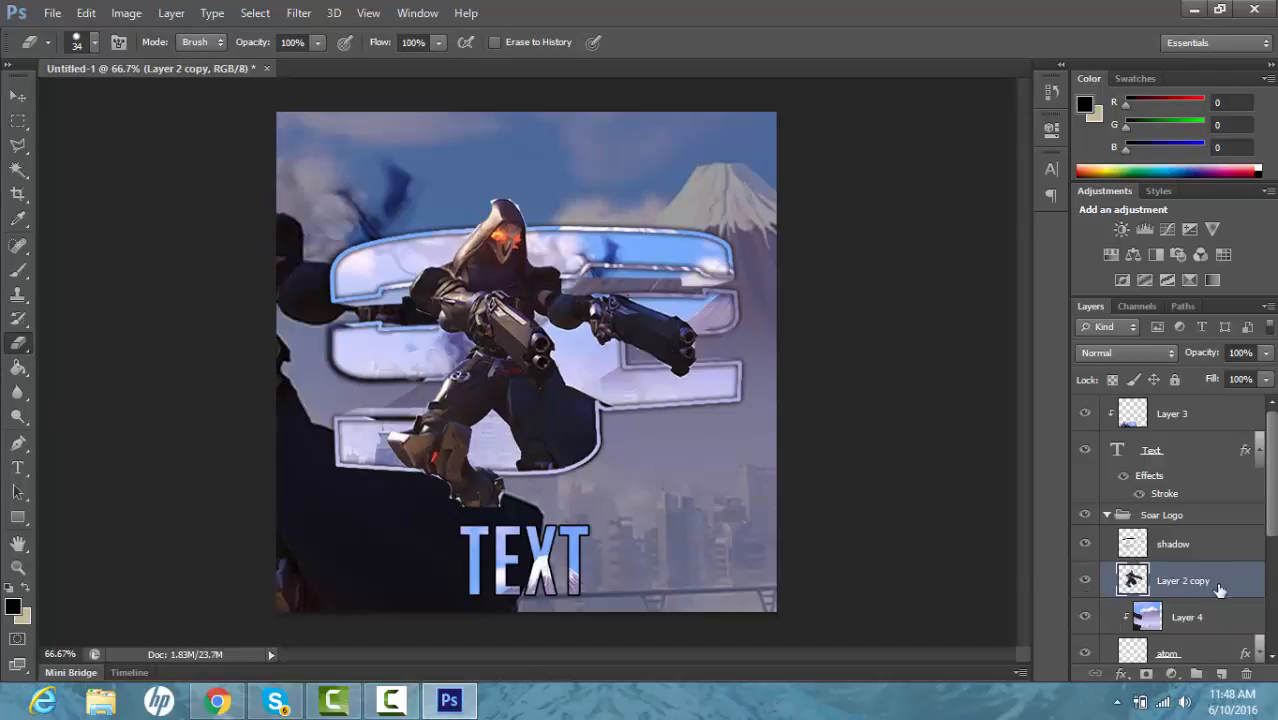
{"action": "scroll", "coordinate": [1270, 541], "scroll_direction": "down", "scroll_amount": 5}
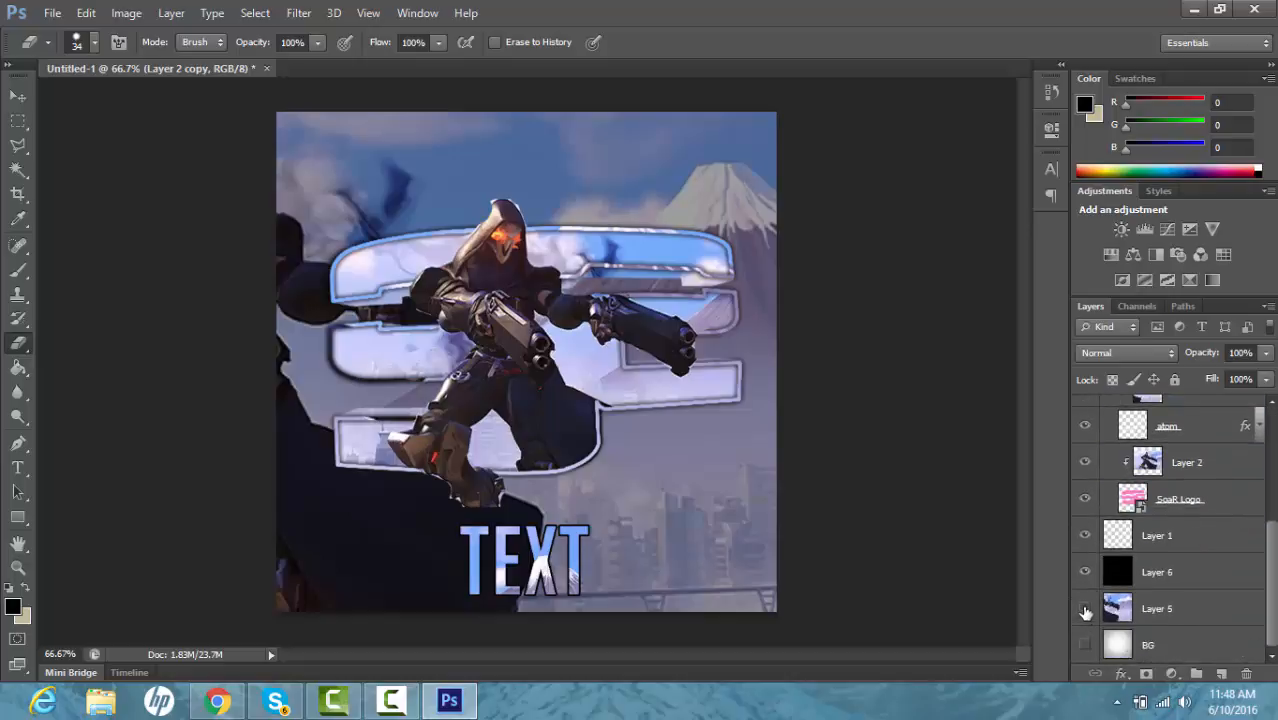
{"action": "left_click_drag", "start_coordinate": [1085, 612], "coordinate": [1085, 574]}
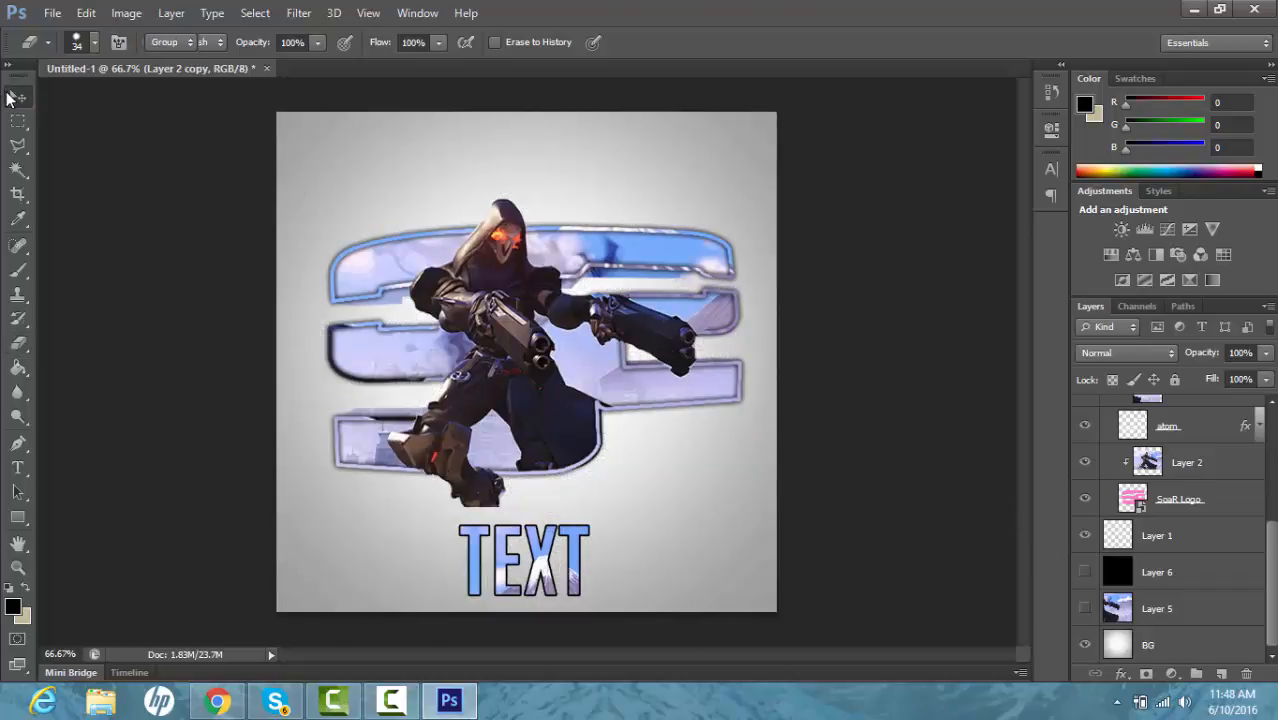
{"action": "left_click", "coordinate": [17, 96]}
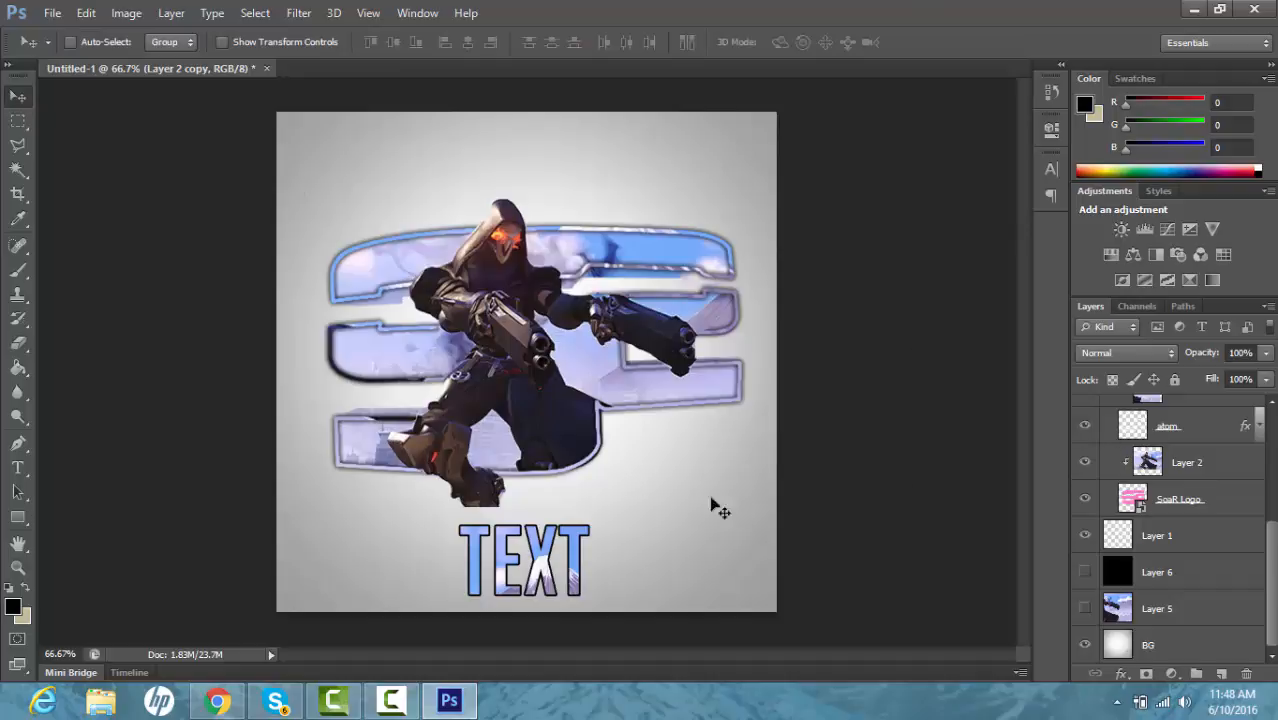
{"action": "left_click", "coordinate": [1085, 572]}
{"action": "left_click", "coordinate": [1085, 572]}
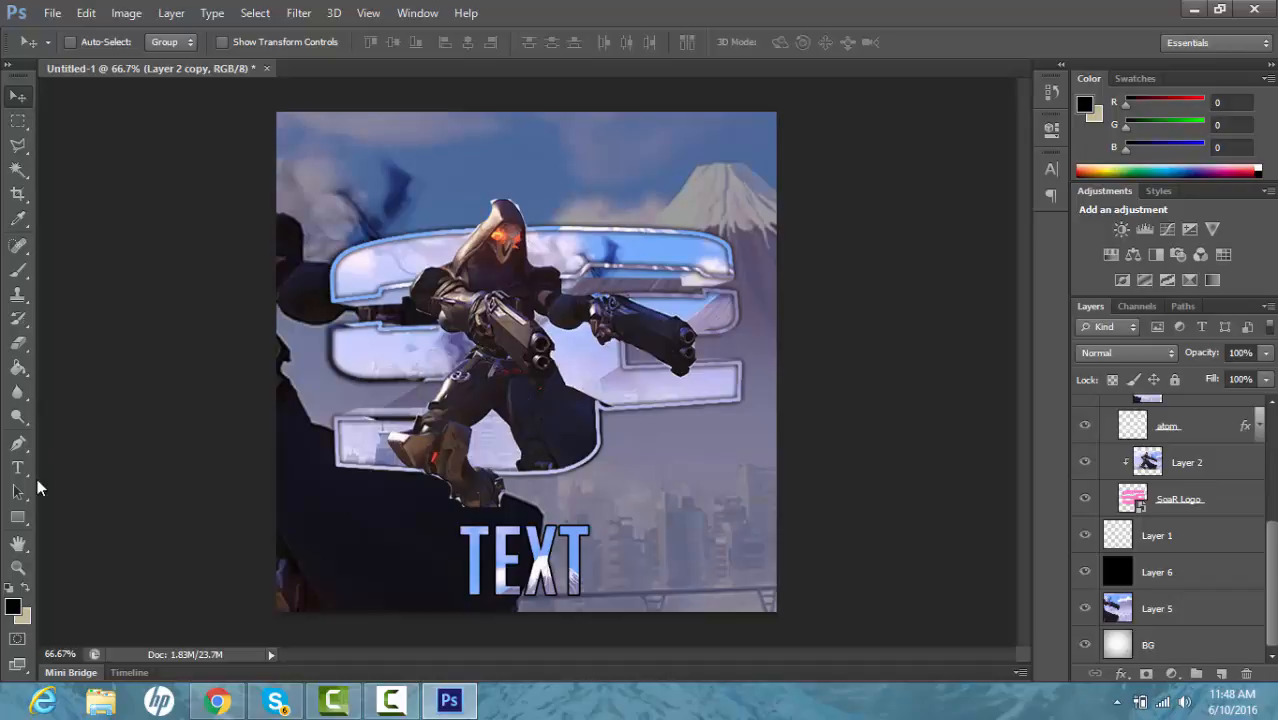
{"action": "left_click", "coordinate": [18, 343]}
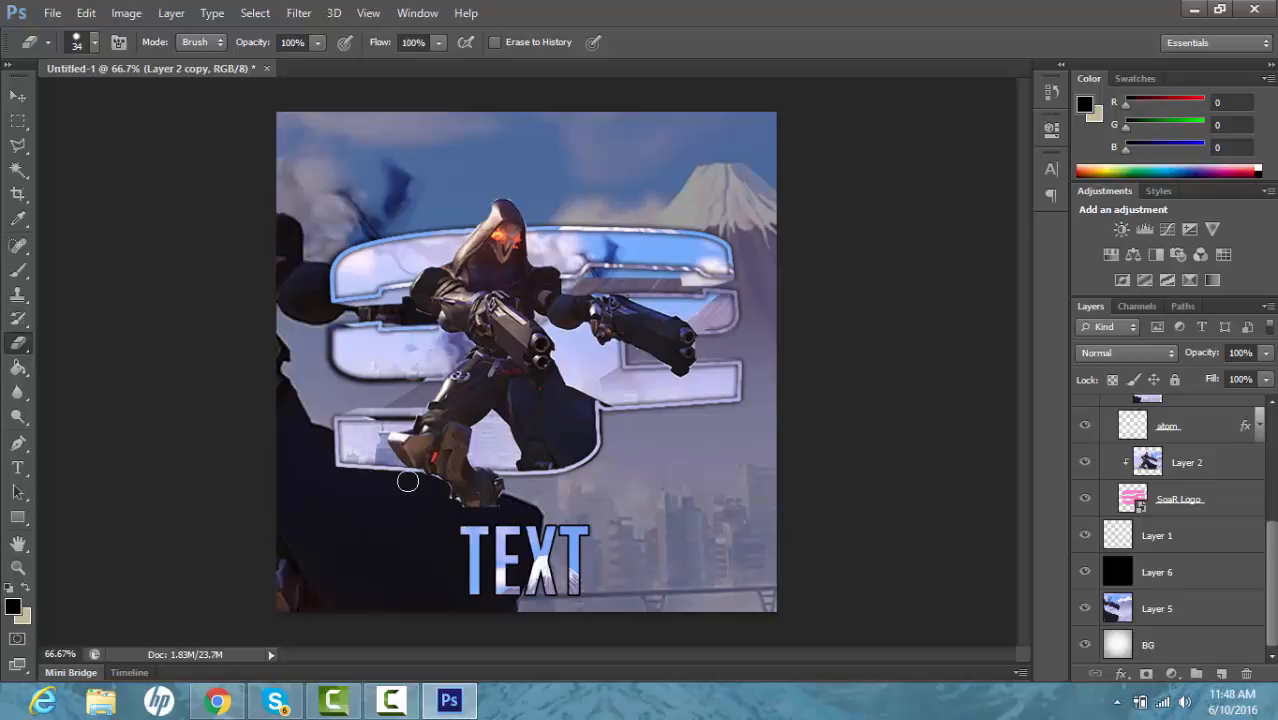
{"action": "left_click", "coordinate": [17, 97]}
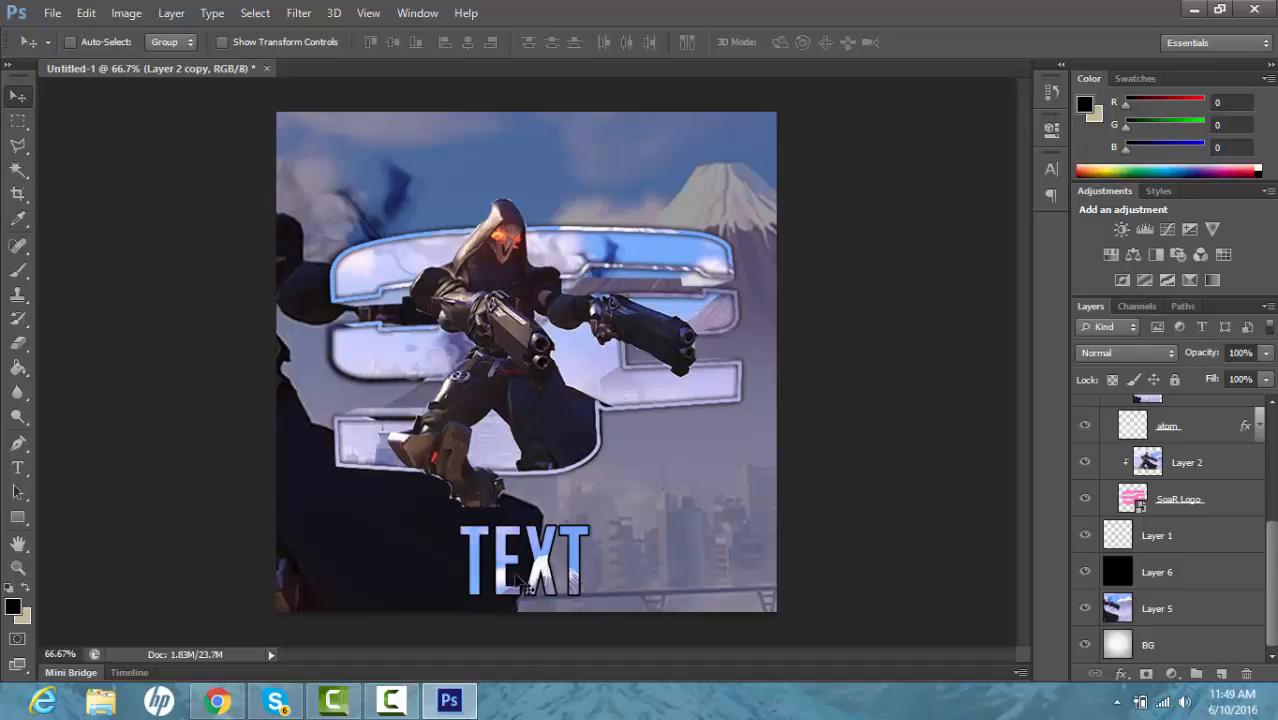
{"action": "mouse_move", "coordinate": [405, 703]}
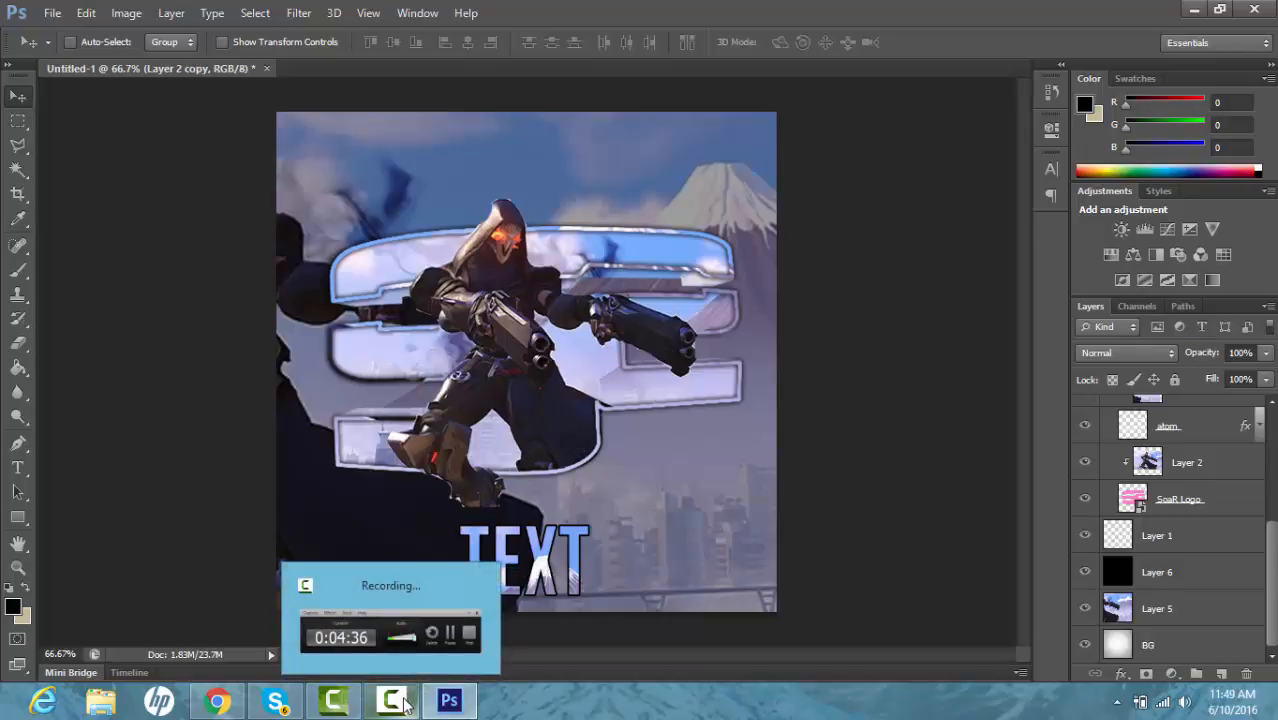